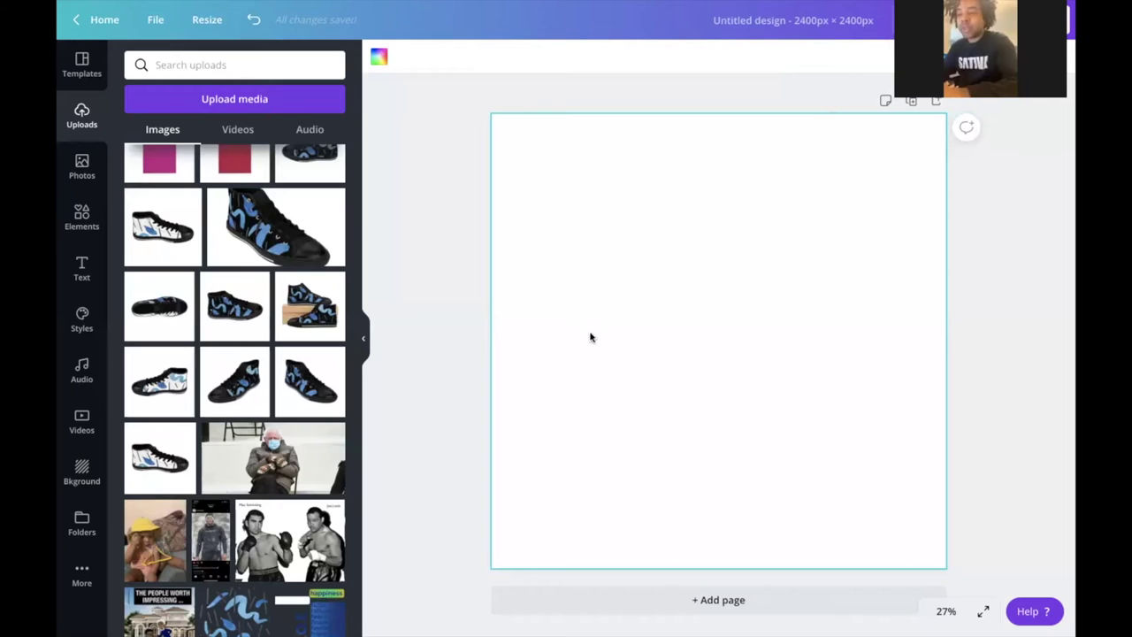
# Step: Add the uploaded black-and-blue and white-and-blue sneaker images, placing the white one toward the page's lower right
pyautogui.click(237, 322)
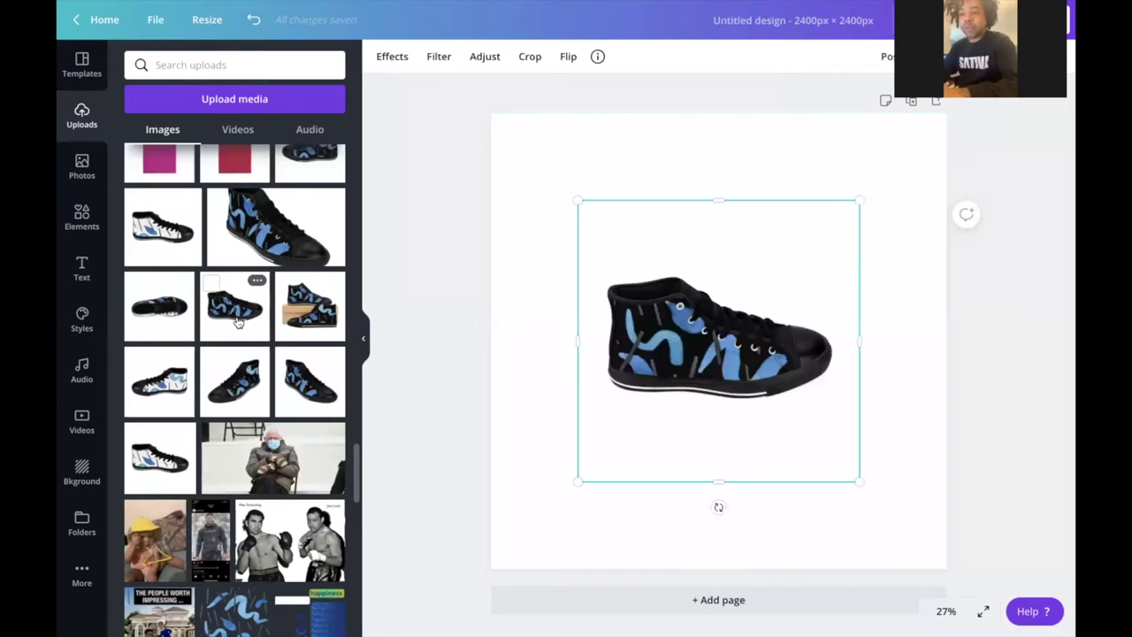
pyautogui.click(160, 370)
pyautogui.moveTo(775, 374); pyautogui.dragTo(854, 494)
# Step: Remove the backgrounds of the black and the white sneaker images with Background Remover
pyautogui.click(614, 353)
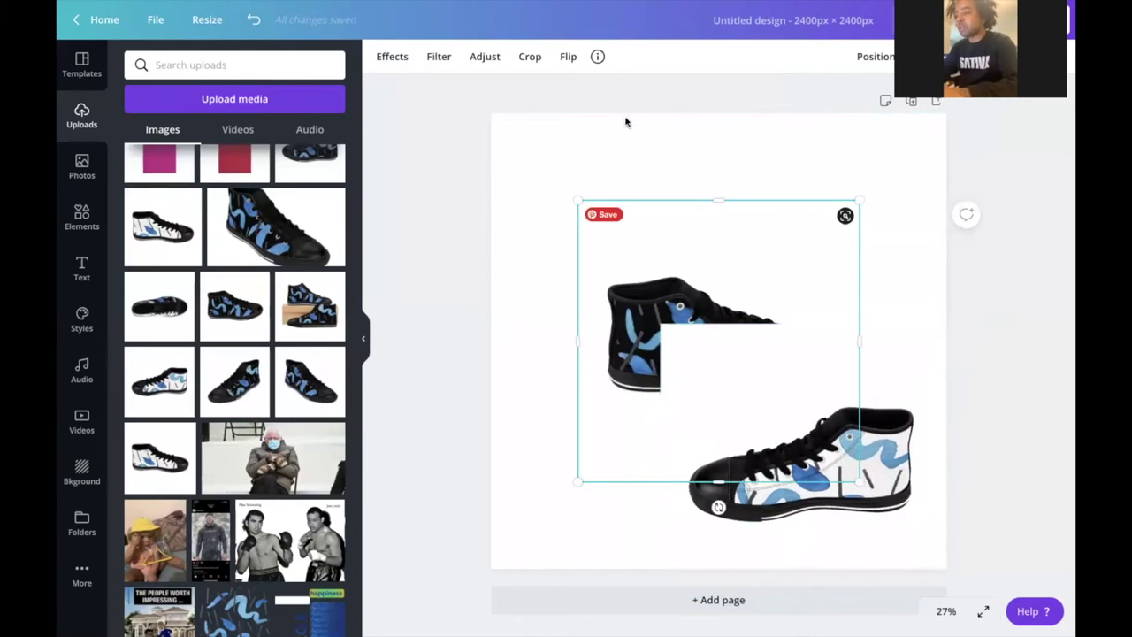
pyautogui.click(392, 56)
pyautogui.click(339, 117)
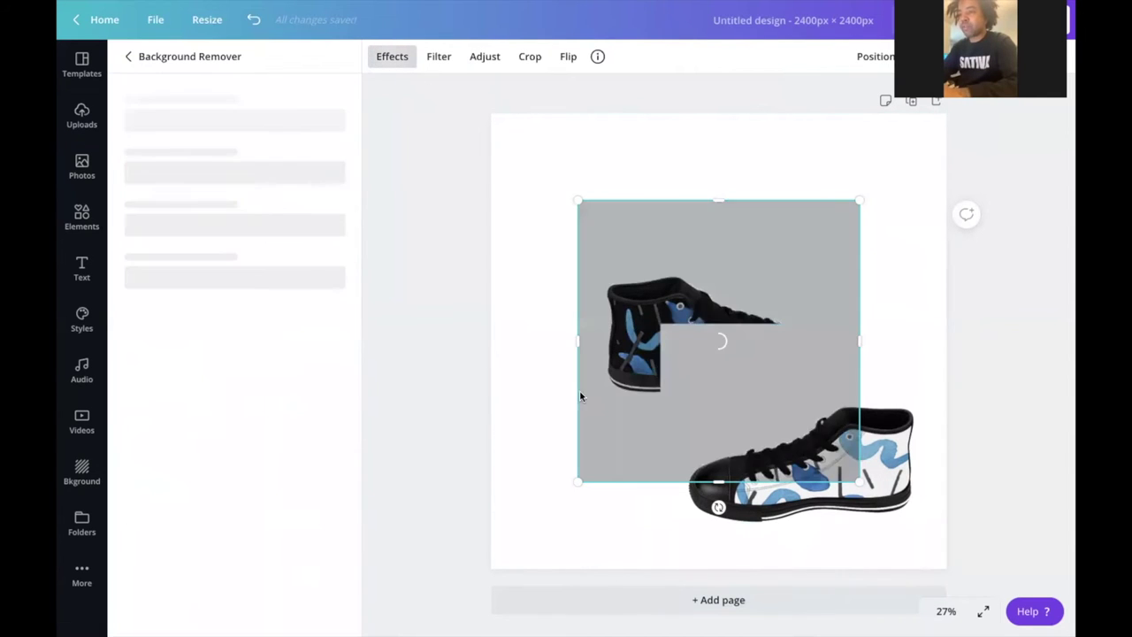
pyautogui.click(925, 337)
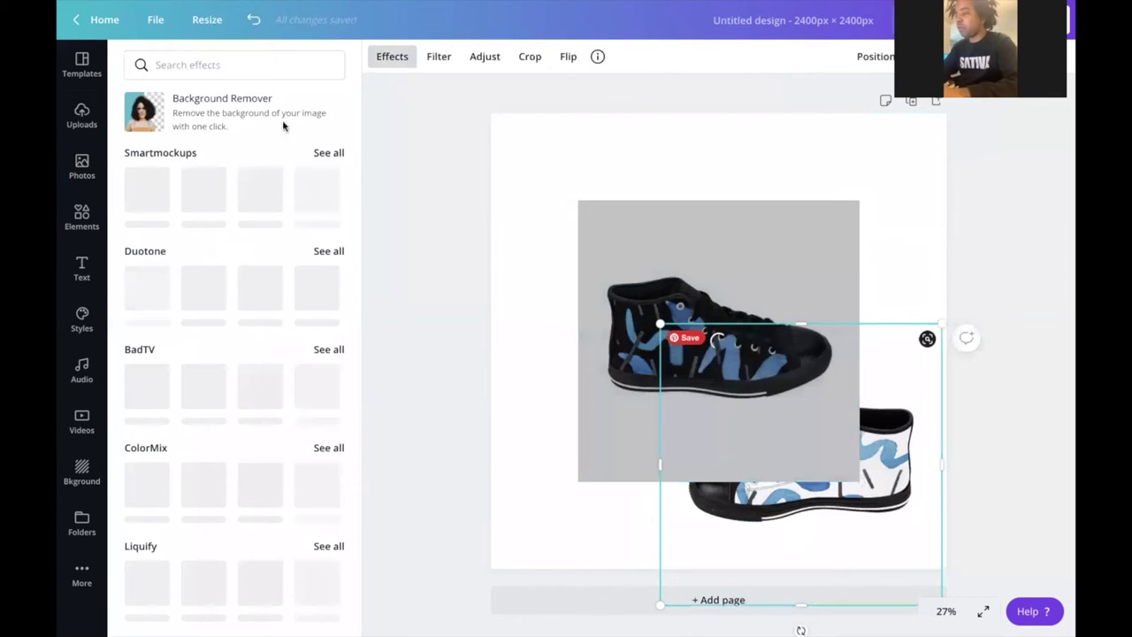
pyautogui.click(249, 126)
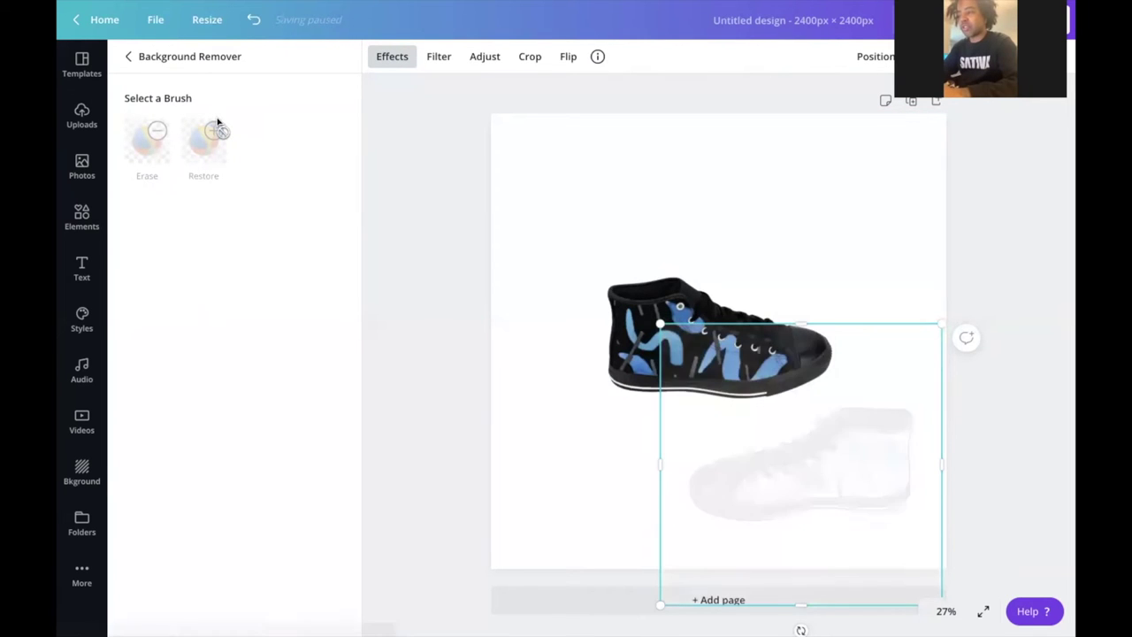
pyautogui.click(582, 282)
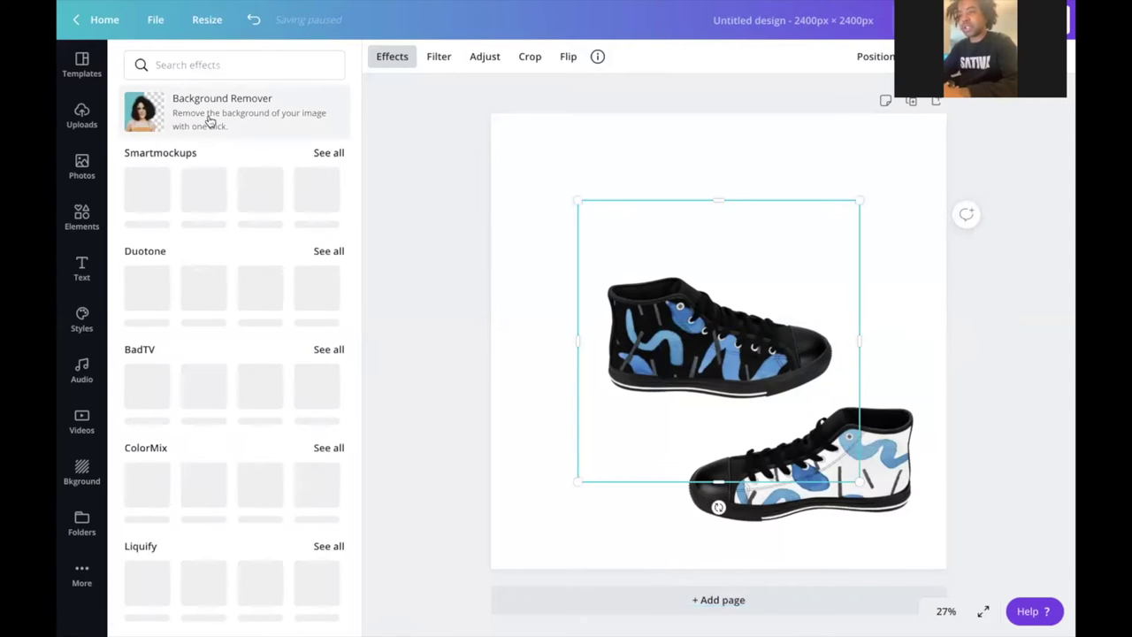
pyautogui.click(209, 121)
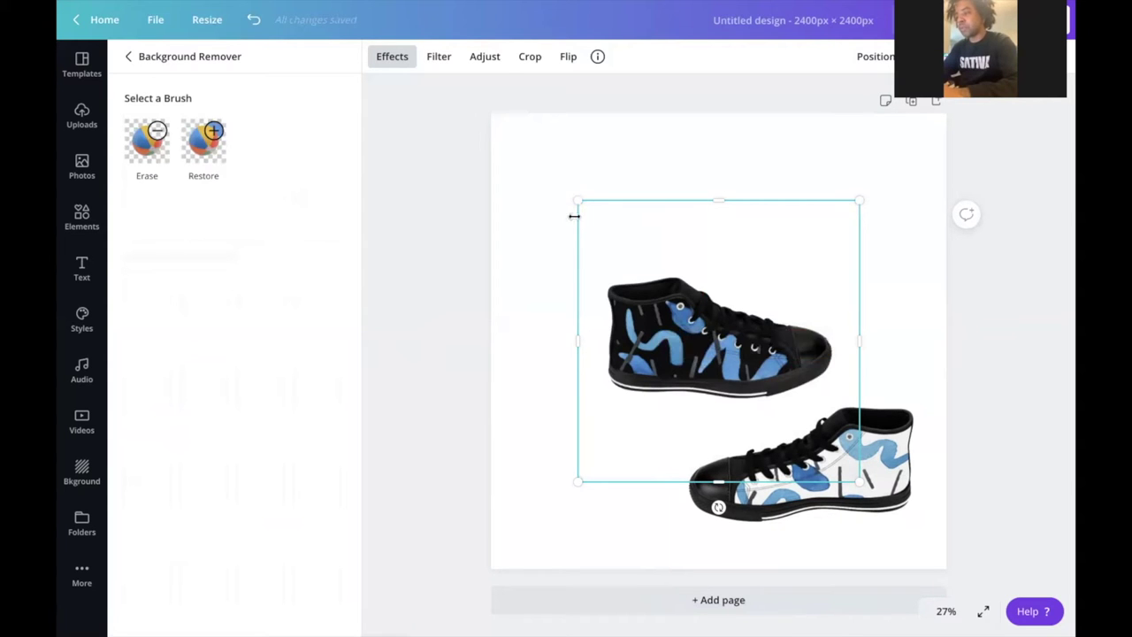
# Step: Move the black sneaker to the page's upper left and the white sneaker right of the page's centre
pyautogui.moveTo(650, 327); pyautogui.dragTo(550, 206)
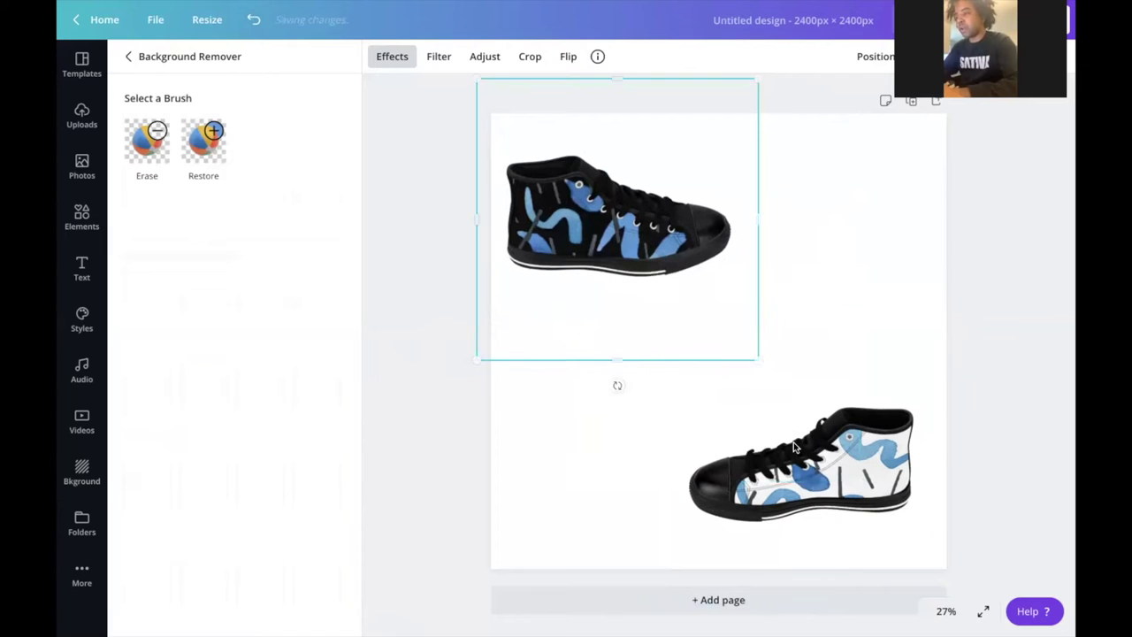
pyautogui.click(803, 416)
pyautogui.moveTo(804, 416); pyautogui.dragTo(785, 394)
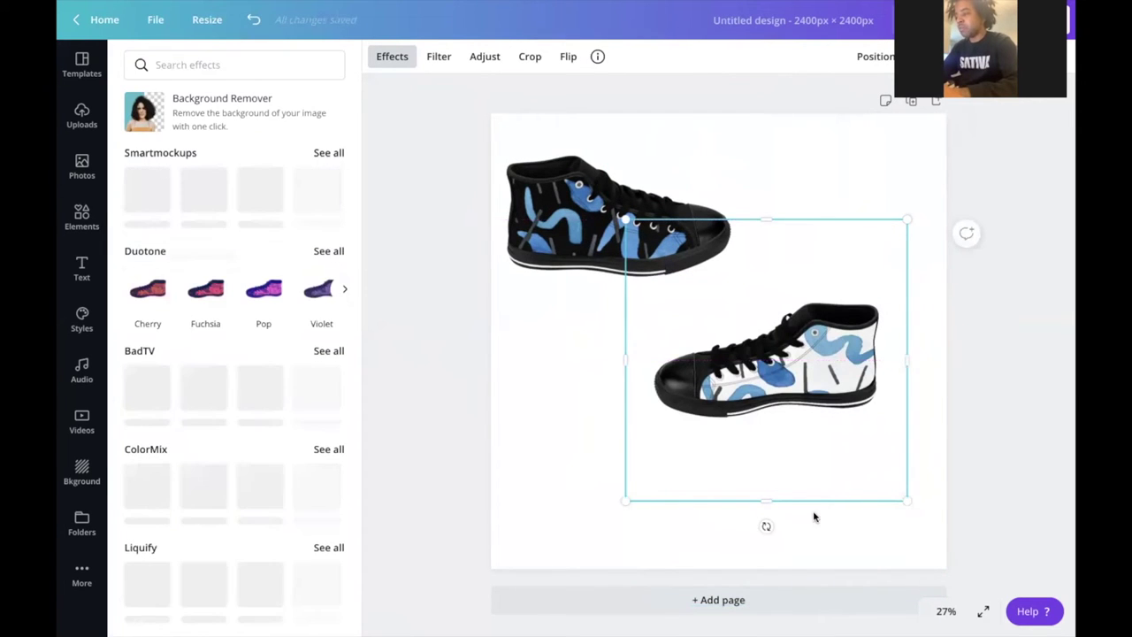
# Step: Rotate both sneakers so their toes point downward and arrange them side by side in the page's upper part
pyautogui.moveTo(821, 500); pyautogui.dragTo(852, 481)
pyautogui.click(489, 303)
pyautogui.moveTo(616, 385); pyautogui.dragTo(453, 246)
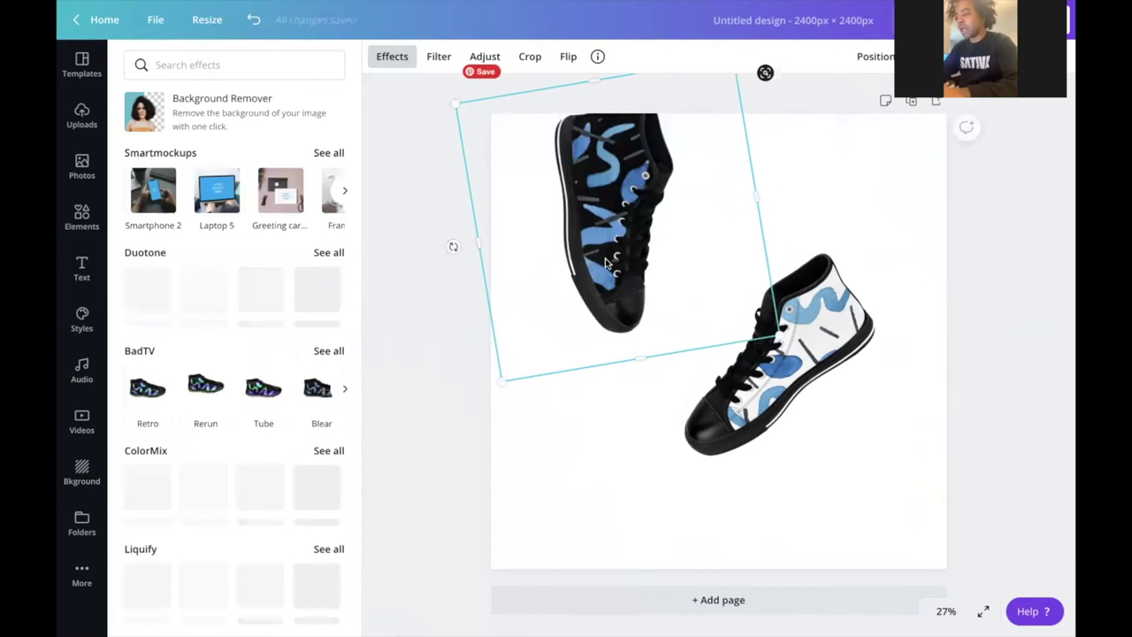
pyautogui.moveTo(605, 274); pyautogui.dragTo(599, 321)
pyautogui.click(778, 354)
pyautogui.moveTo(847, 299); pyautogui.dragTo(870, 250)
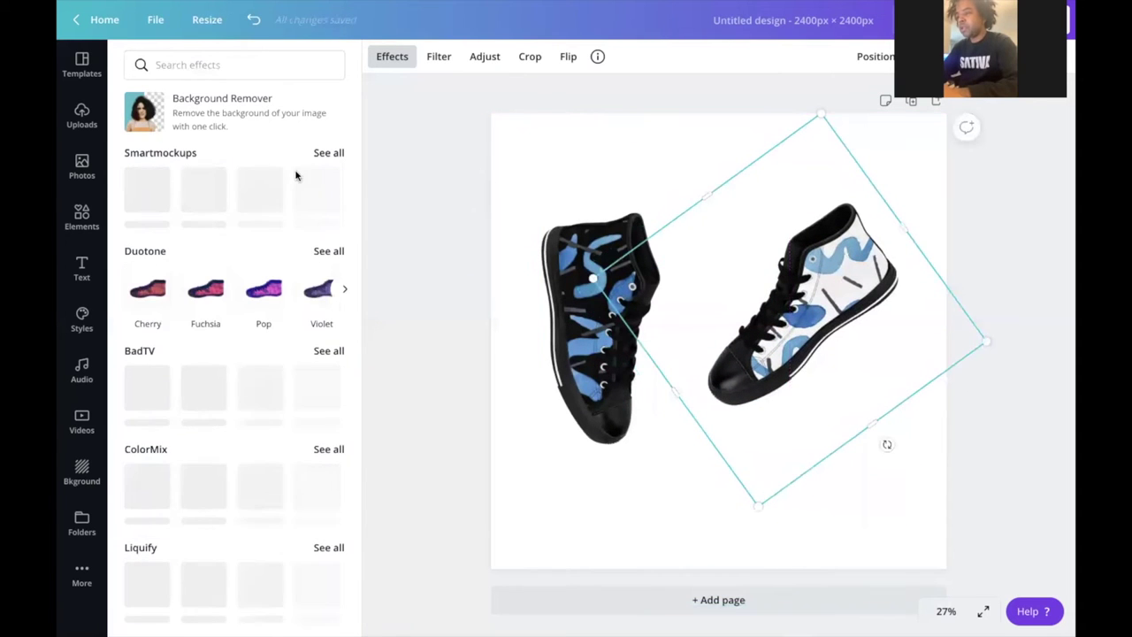
# Step: Add the HUGE SALE font combination and place it in the page's lower right corner
pyautogui.click(81, 268)
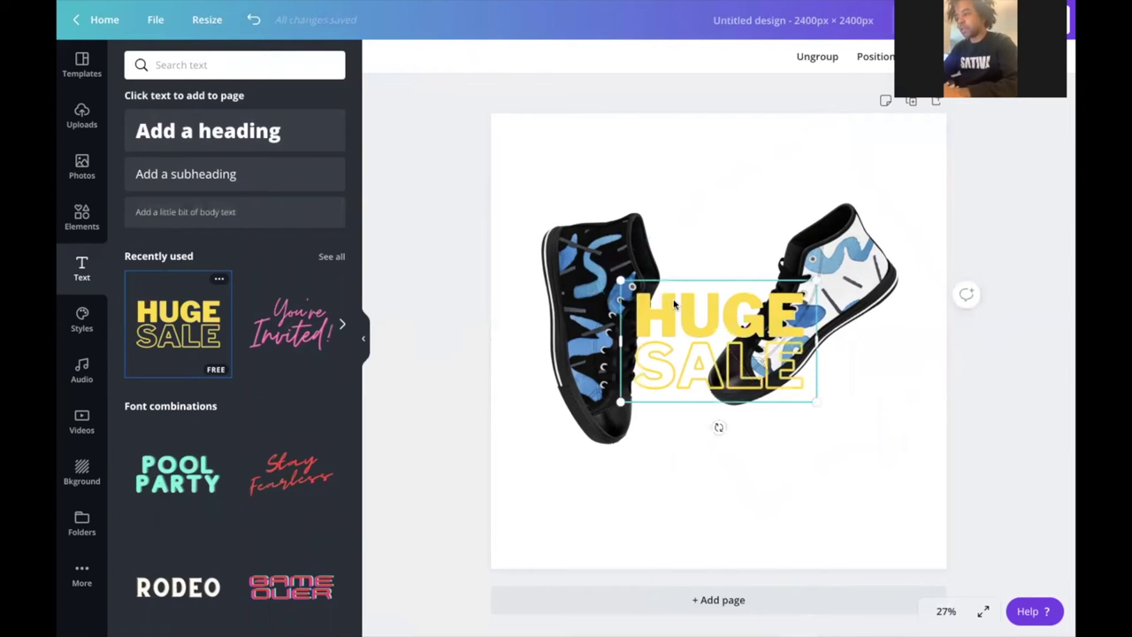
pyautogui.moveTo(678, 301); pyautogui.dragTo(791, 455)
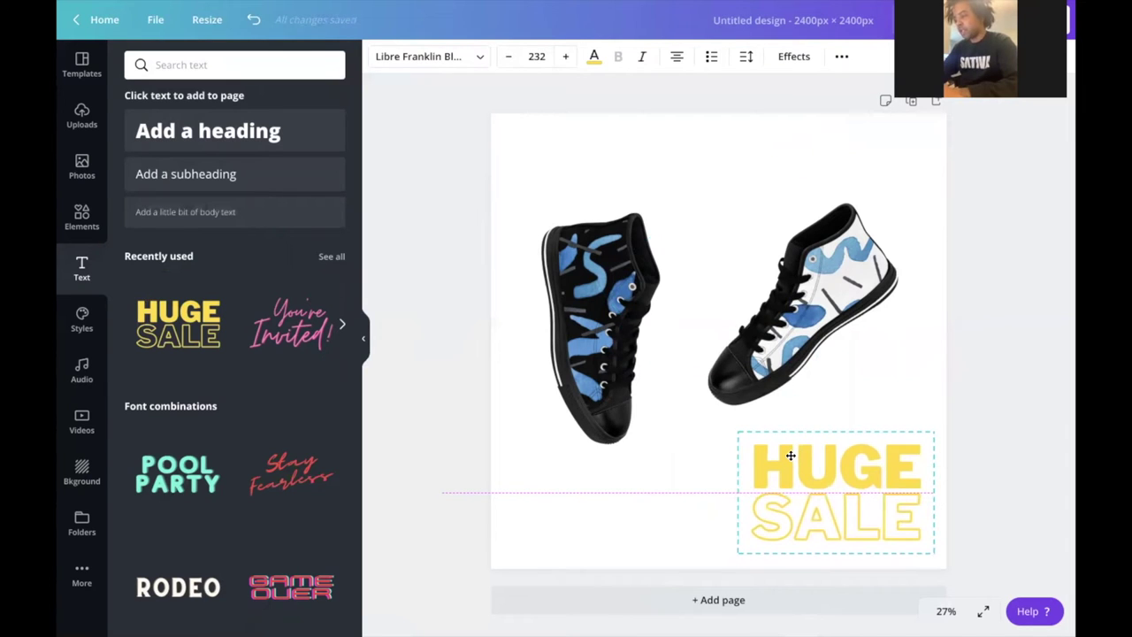
pyautogui.moveTo(792, 459); pyautogui.dragTo(792, 459)
# Step: Delete the HUGE and SALE text from the page
pyautogui.press('Delete')
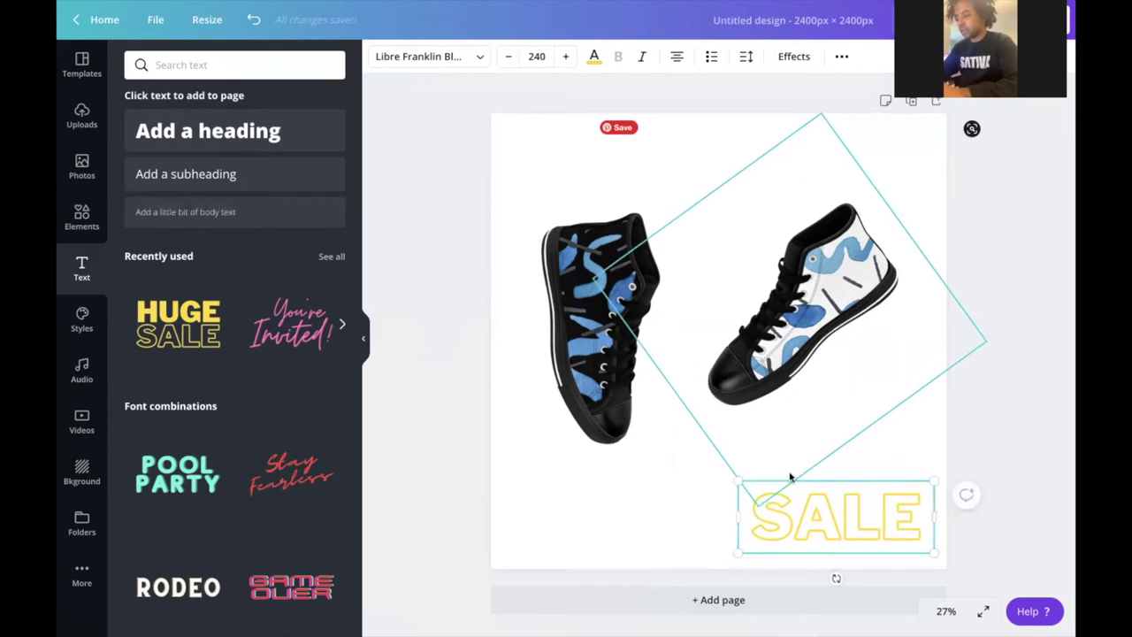
pyautogui.click(791, 495)
pyautogui.press('BackSpace')
pyautogui.doubleClick(824, 511)
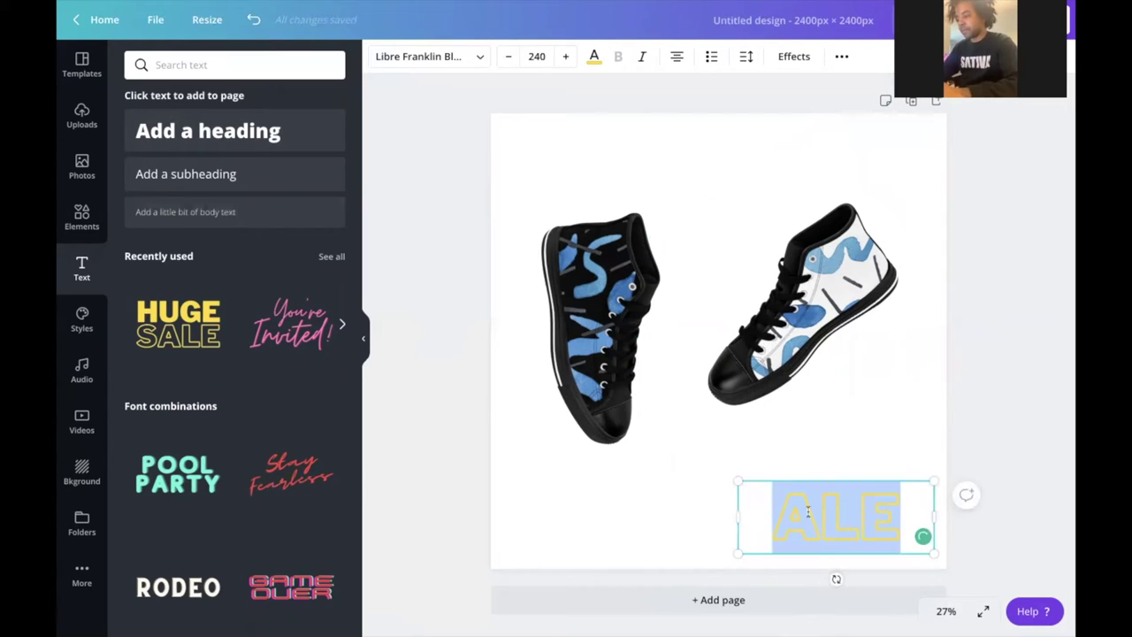
pyautogui.press('BackSpace')
pyautogui.click(766, 528)
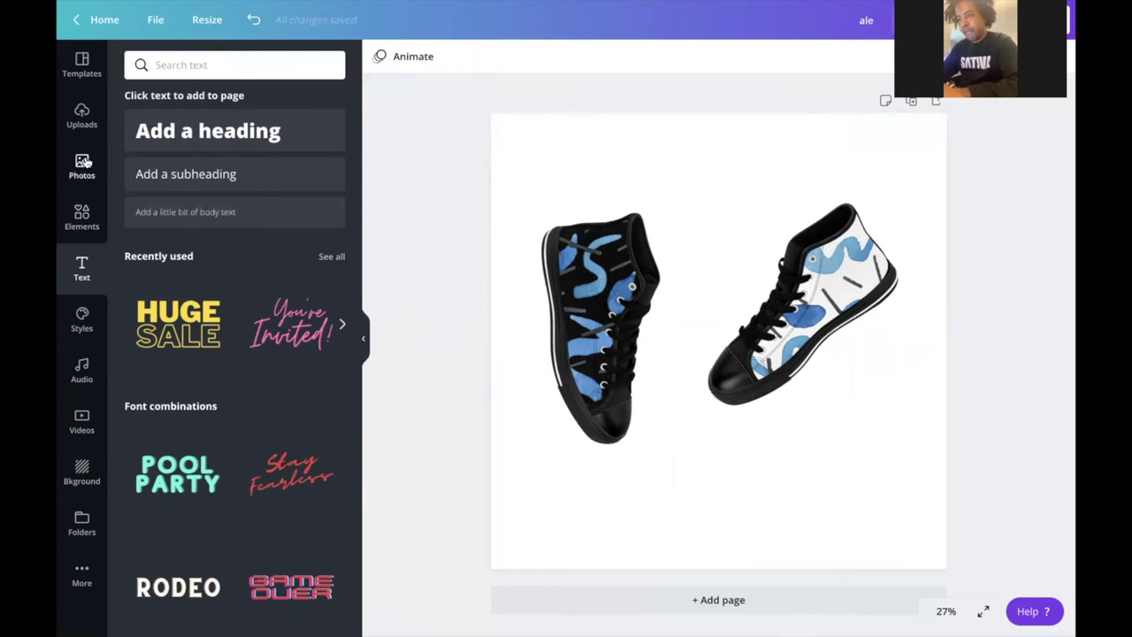
# Step: Add the uploaded photo of the child in the yellow hat and undo the insertion
pyautogui.click(82, 117)
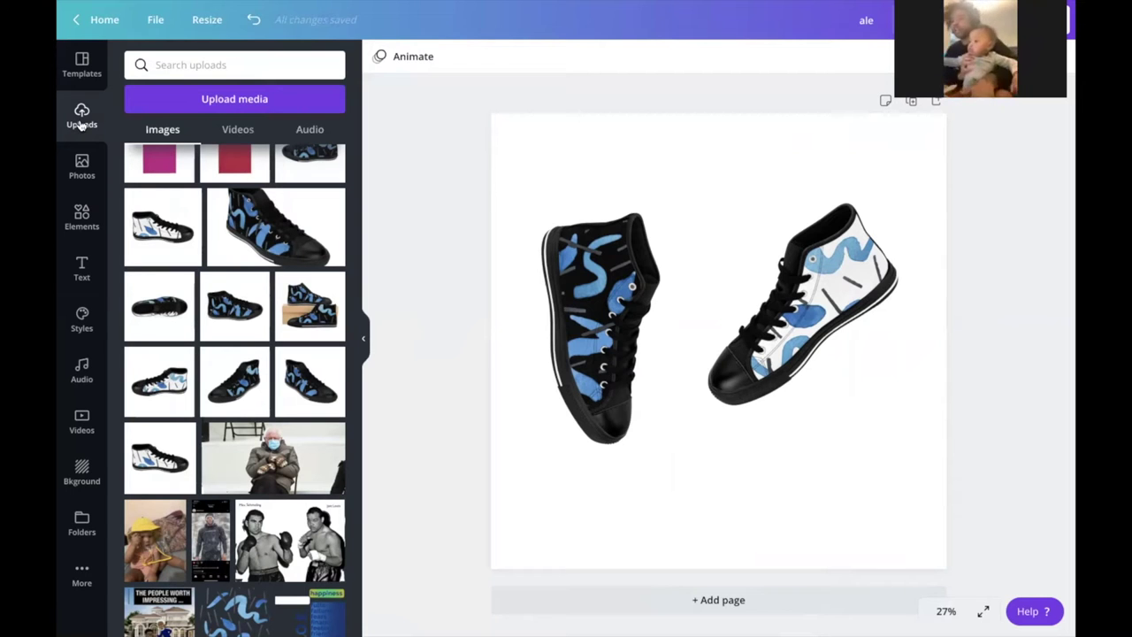
pyautogui.click(138, 520)
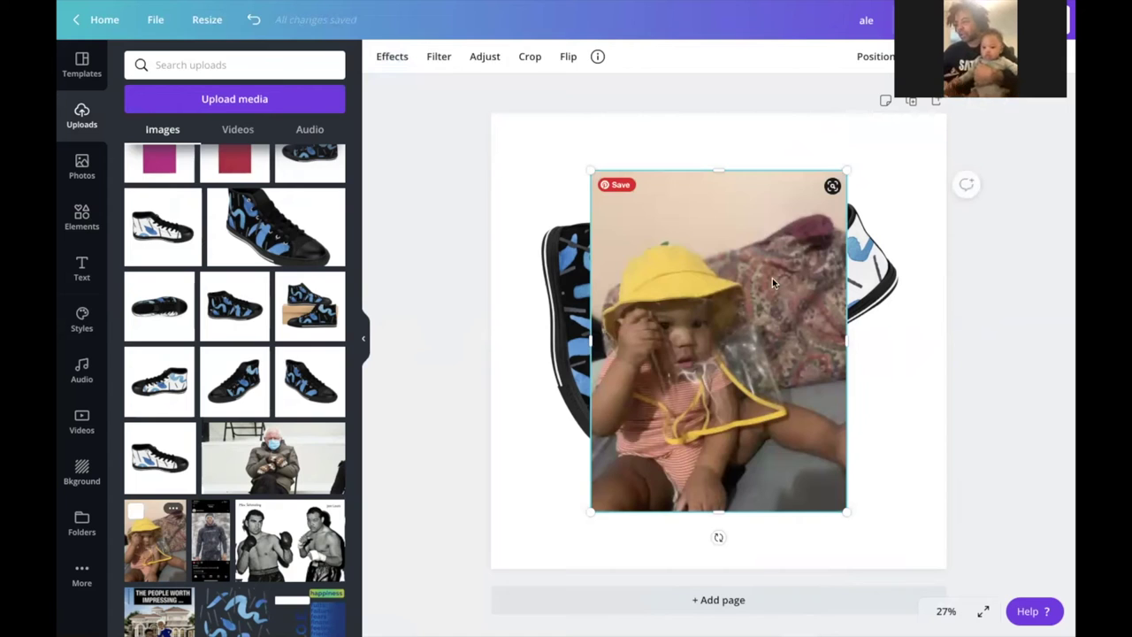
pyautogui.hotkey('ctrl', 'z')
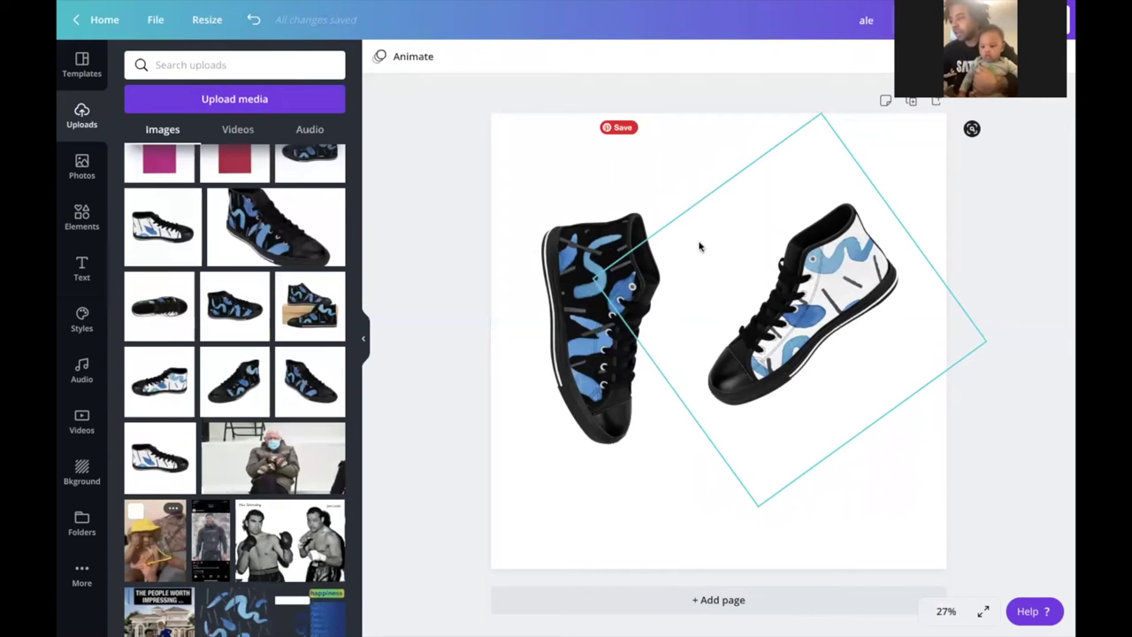
pyautogui.click(573, 239)
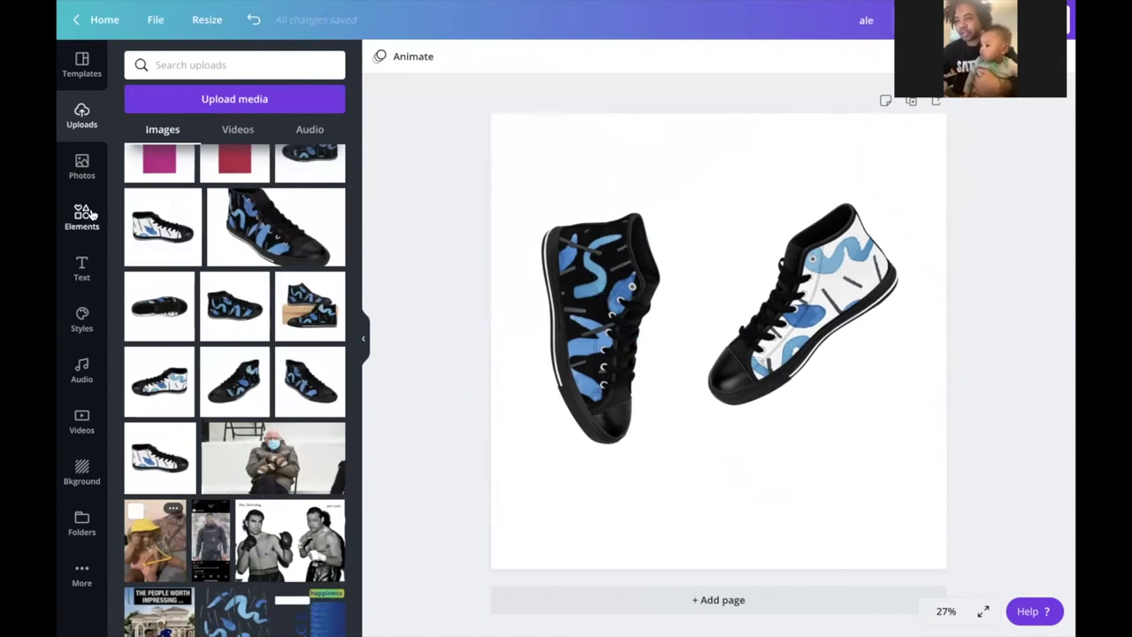
# Step: Browse the stock photos and add the one of two men in dark jackets to the page
pyautogui.click(84, 168)
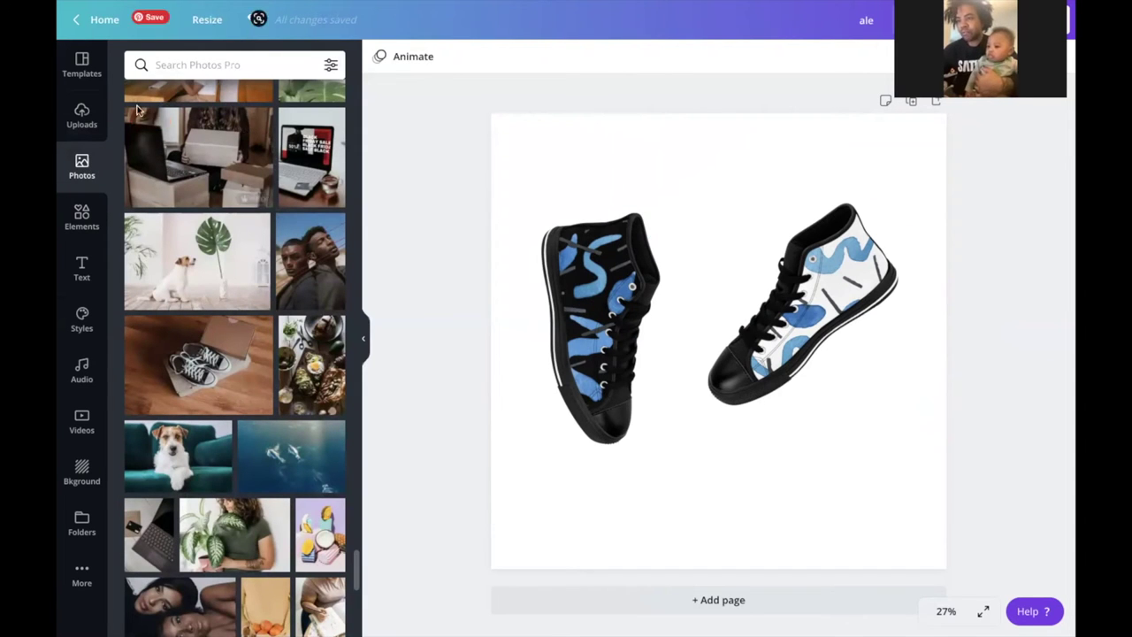
pyautogui.scroll(-1, 235, 552)
pyautogui.scroll(-5, 235, 552)
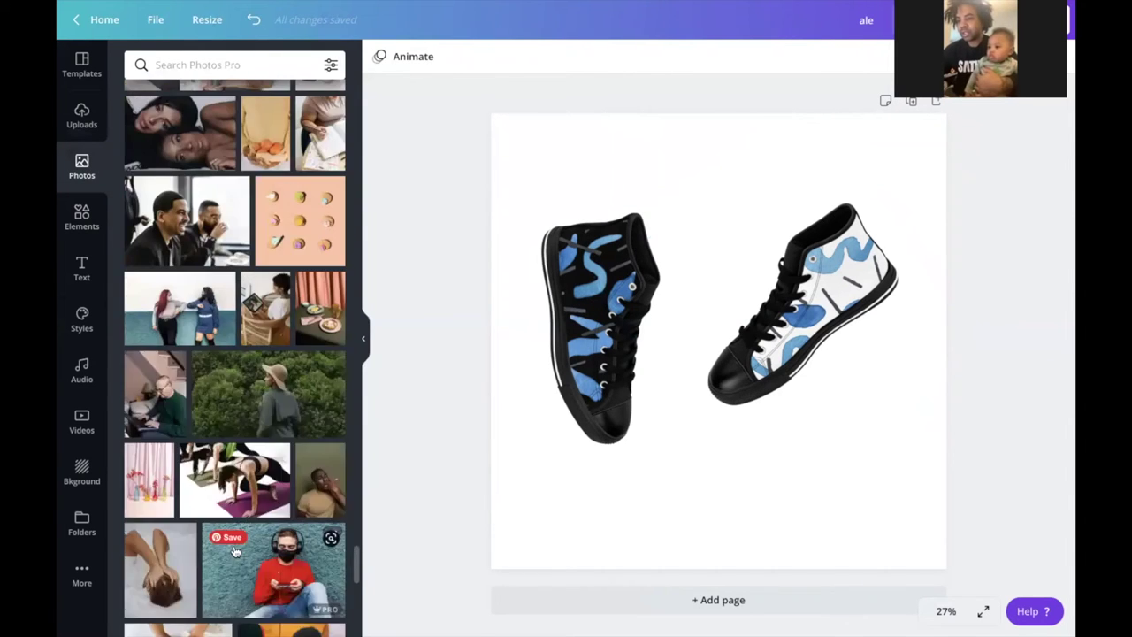
pyautogui.scroll(-1, 236, 552)
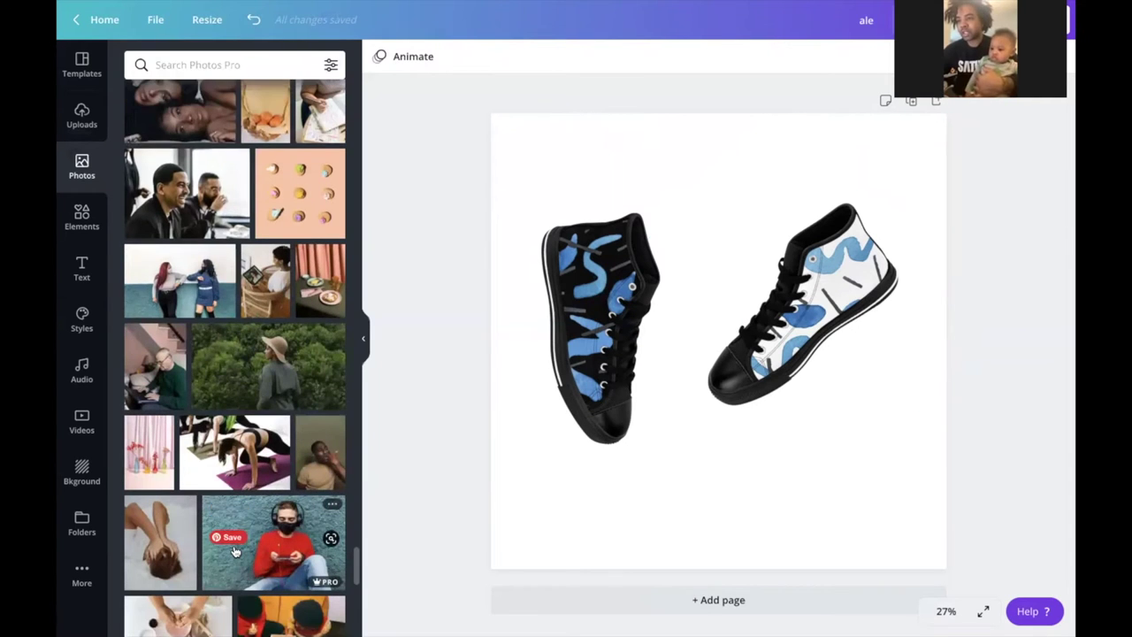
pyautogui.click(230, 205)
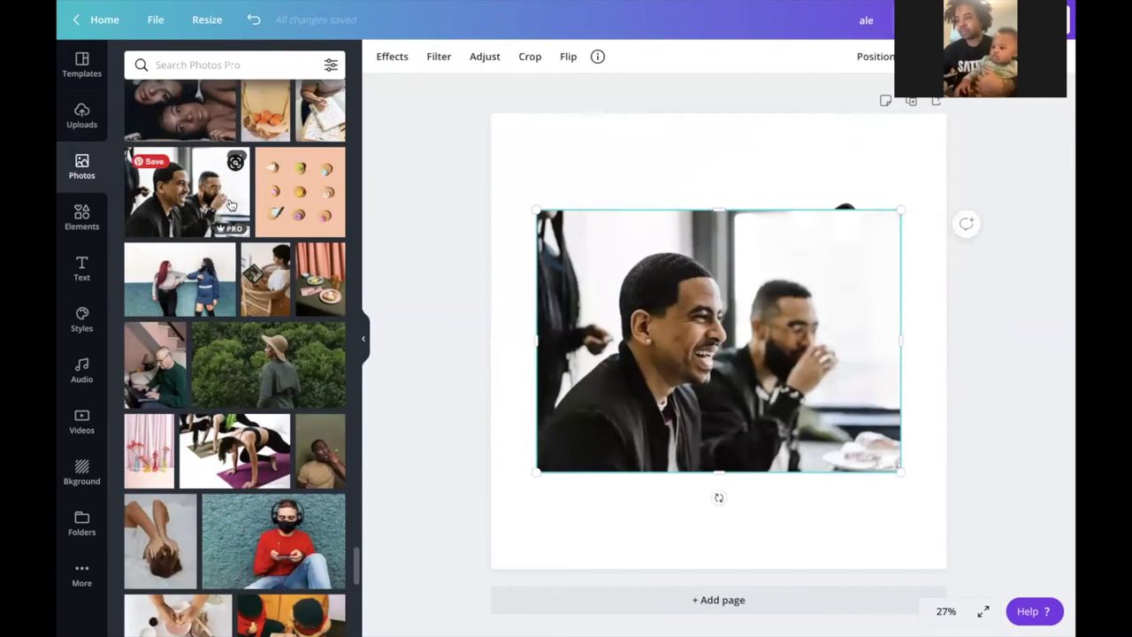
# Step: Align the photo of the two men with the page's upper left corner and enlarge it to fill the page
pyautogui.moveTo(807, 317); pyautogui.dragTo(761, 219)
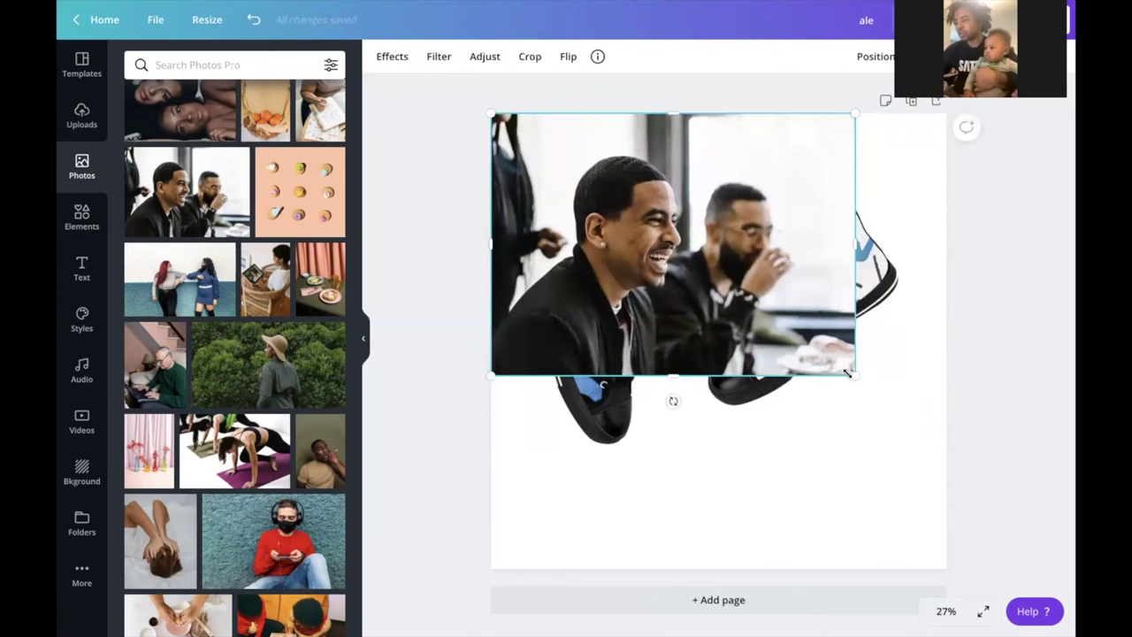
pyautogui.moveTo(928, 498); pyautogui.dragTo(1035, 603)
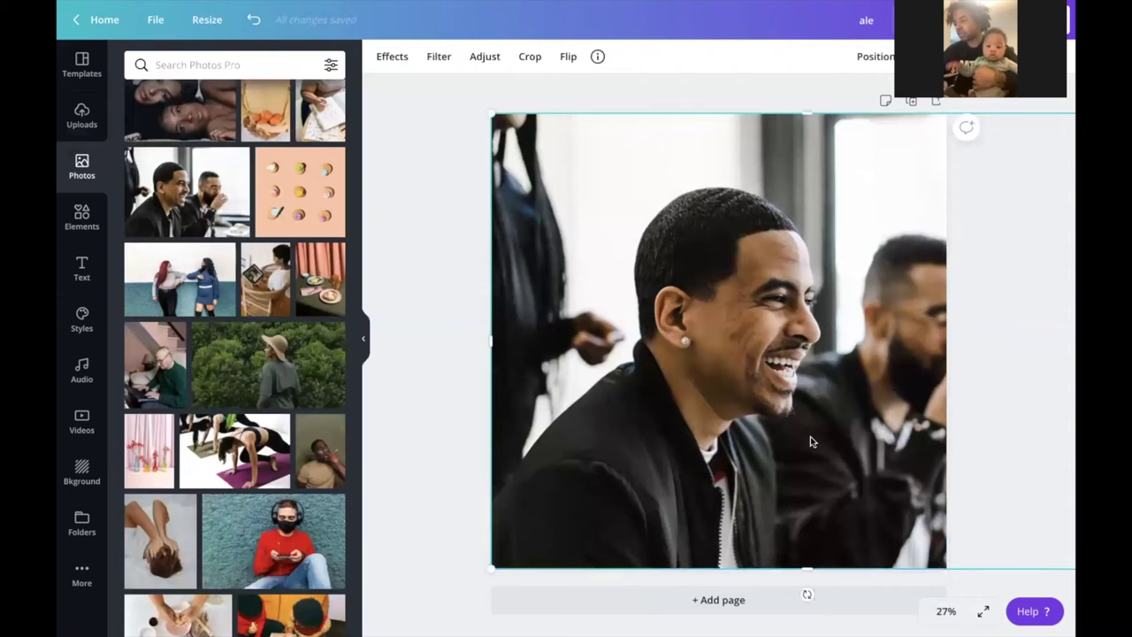
pyautogui.click(411, 284)
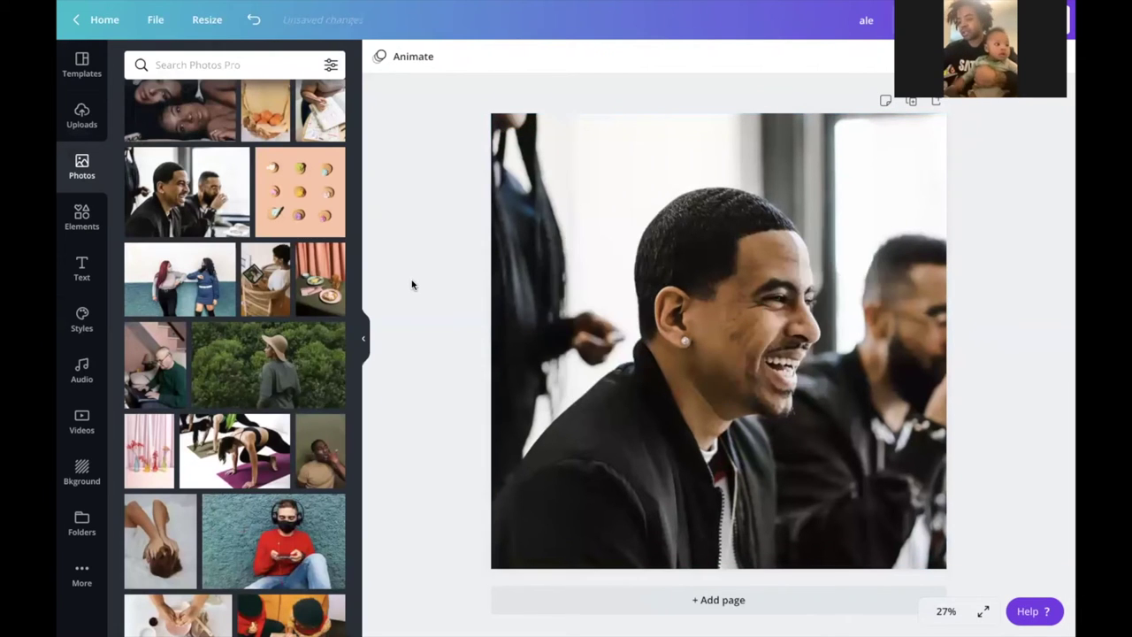
# Step: Undo the photo's enlargement, and replace it with a fresh copy of the same stock photo
pyautogui.hotkey('ctrl', 'z')
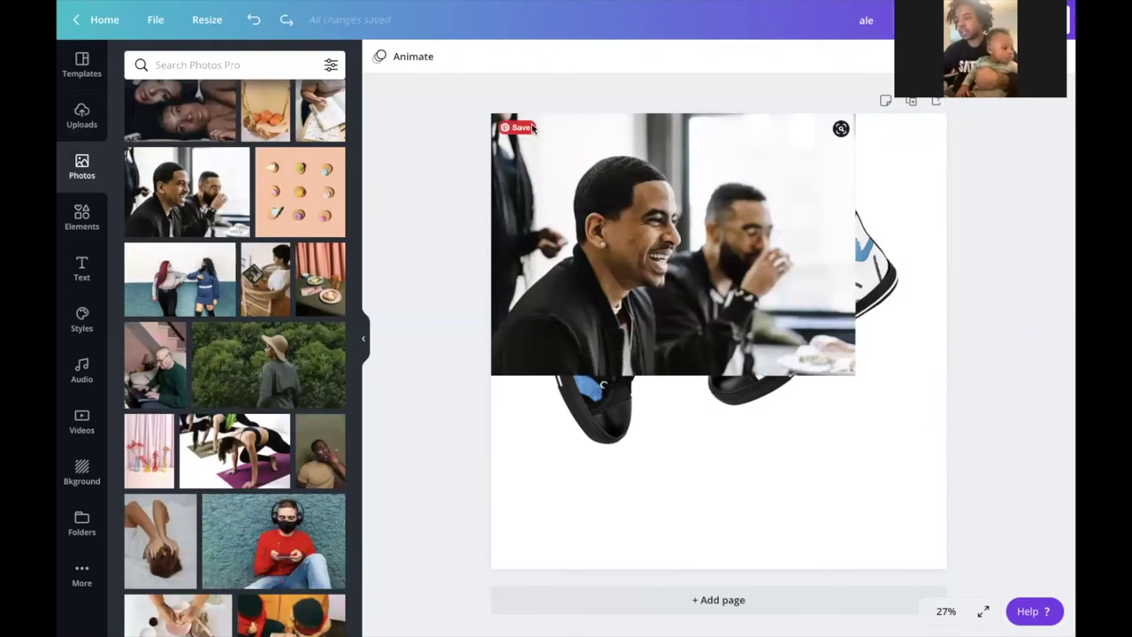
pyautogui.click(525, 210)
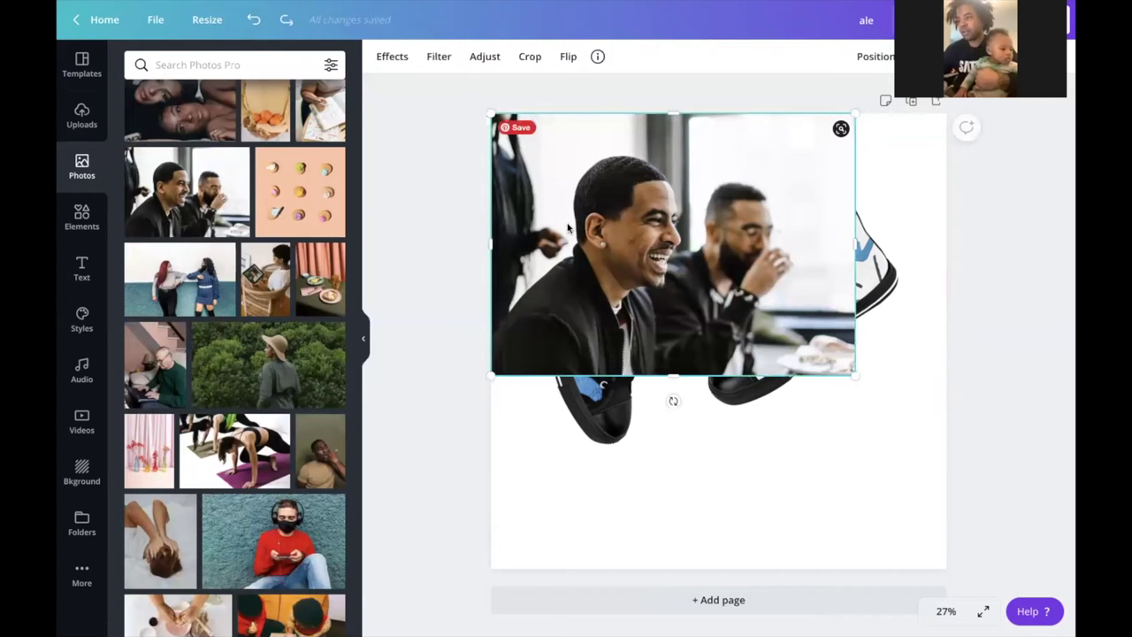
pyautogui.press('Delete')
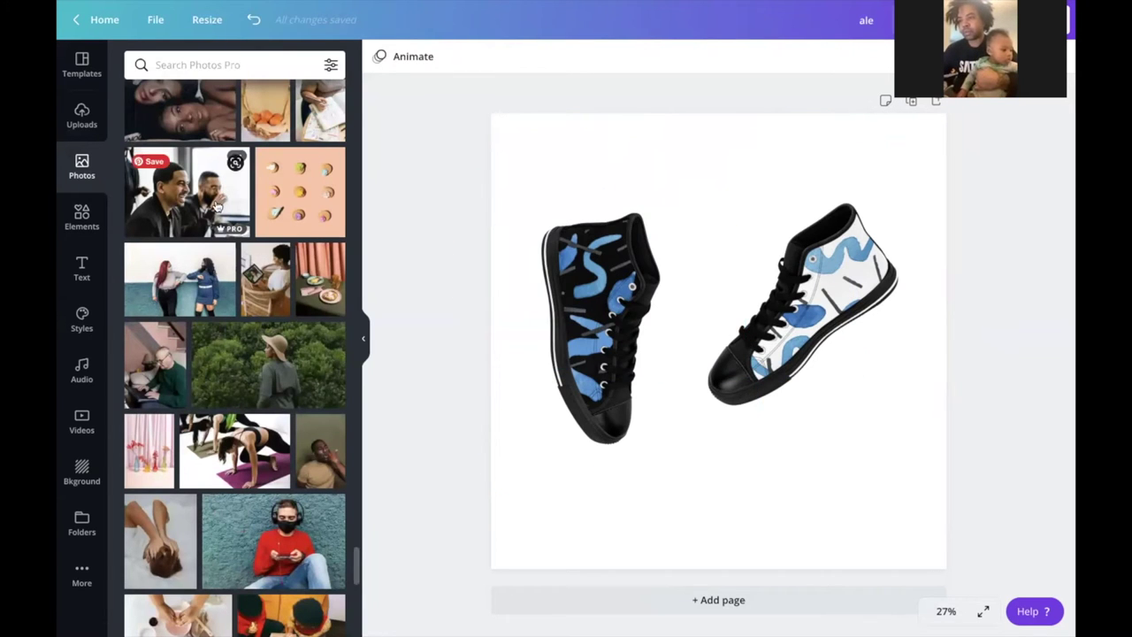
pyautogui.click(217, 205)
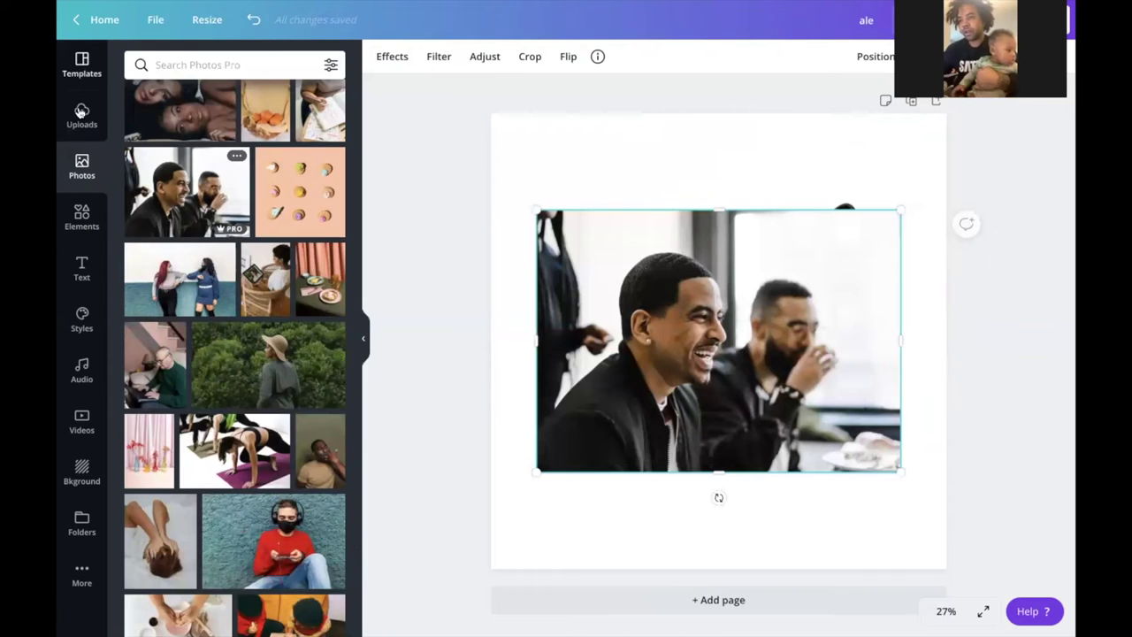
# Step: Apply a solid purple page background and shift the photo of the two men slightly up and left
pyautogui.click(82, 469)
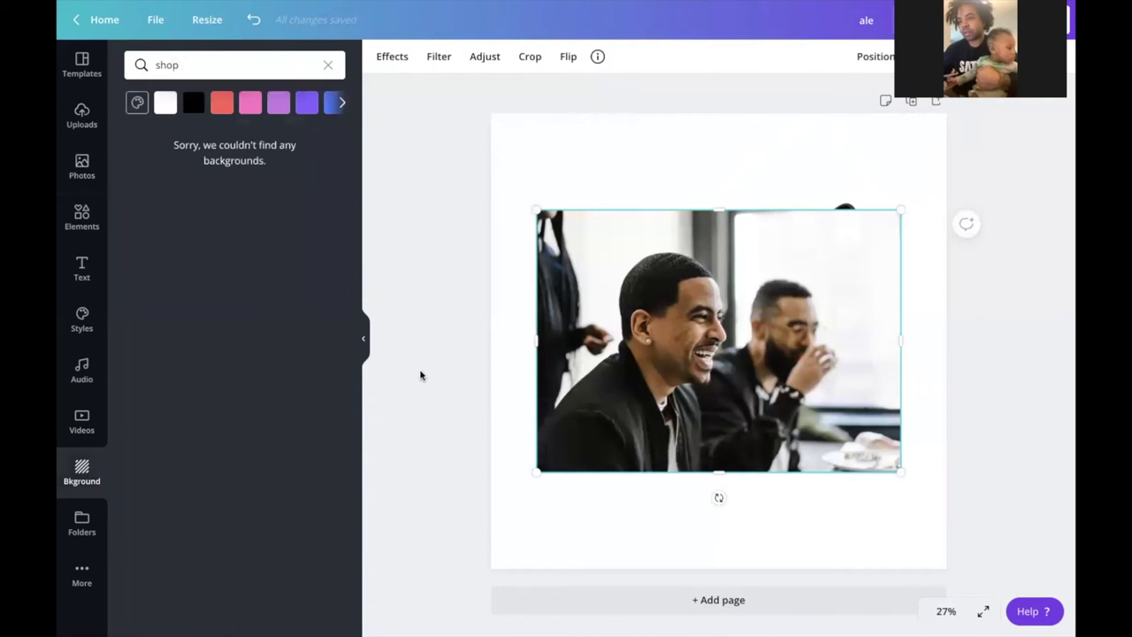
pyautogui.click(306, 104)
pyautogui.moveTo(581, 267); pyautogui.dragTo(564, 216)
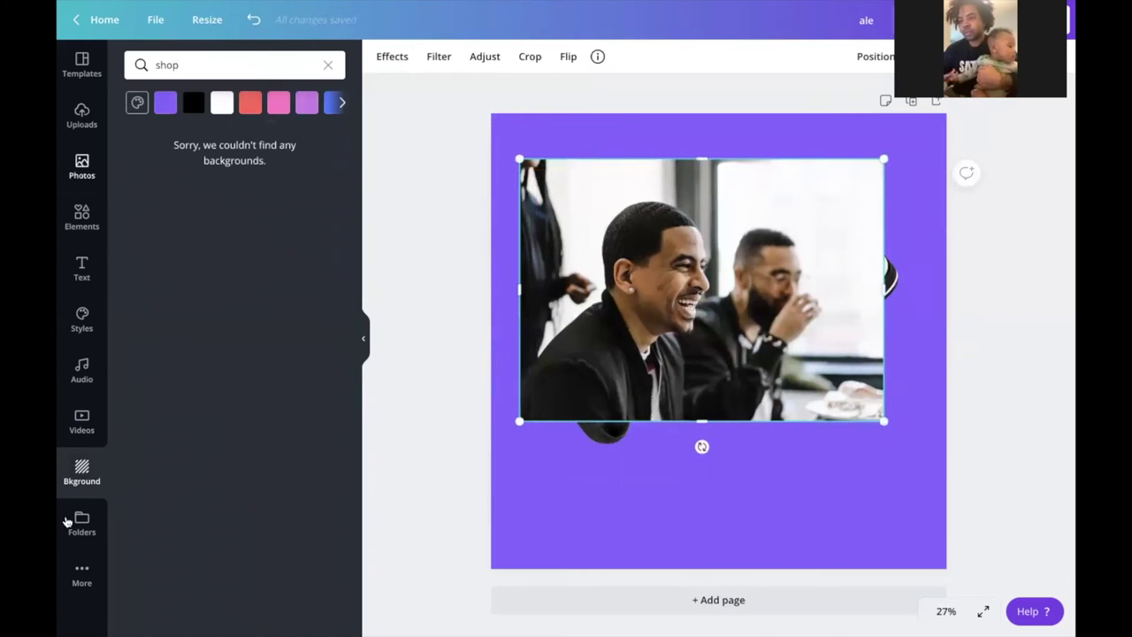
# Step: Clear the background search, apply the recently used white plaster texture as page background, and nudge the photo further up and left
pyautogui.click(327, 69)
pyautogui.click(211, 178)
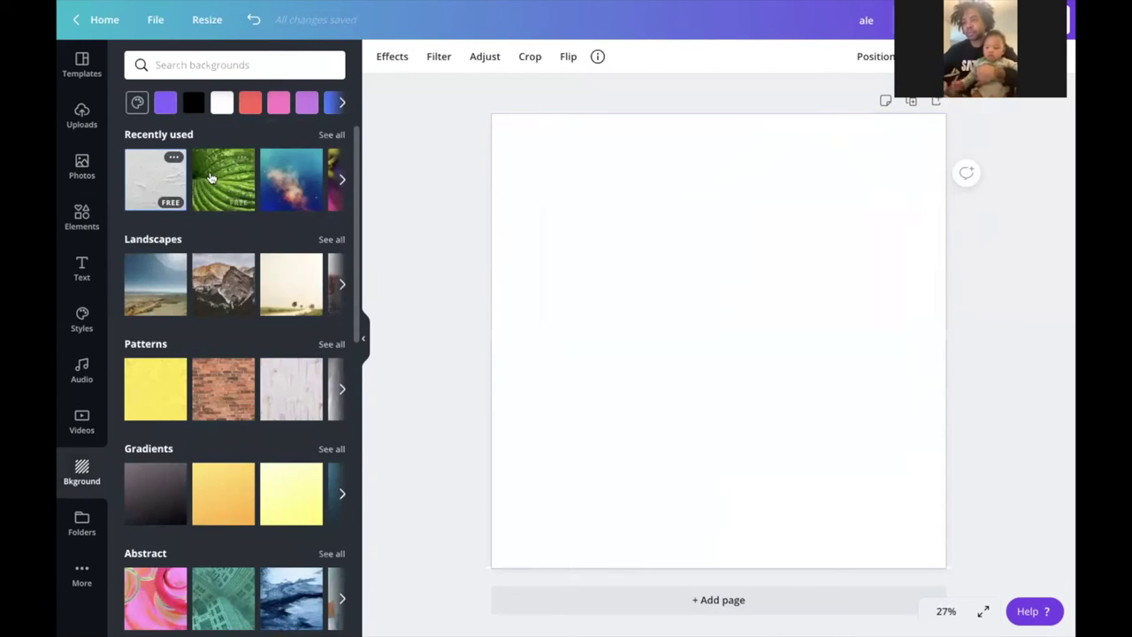
pyautogui.moveTo(594, 225); pyautogui.dragTo(584, 199)
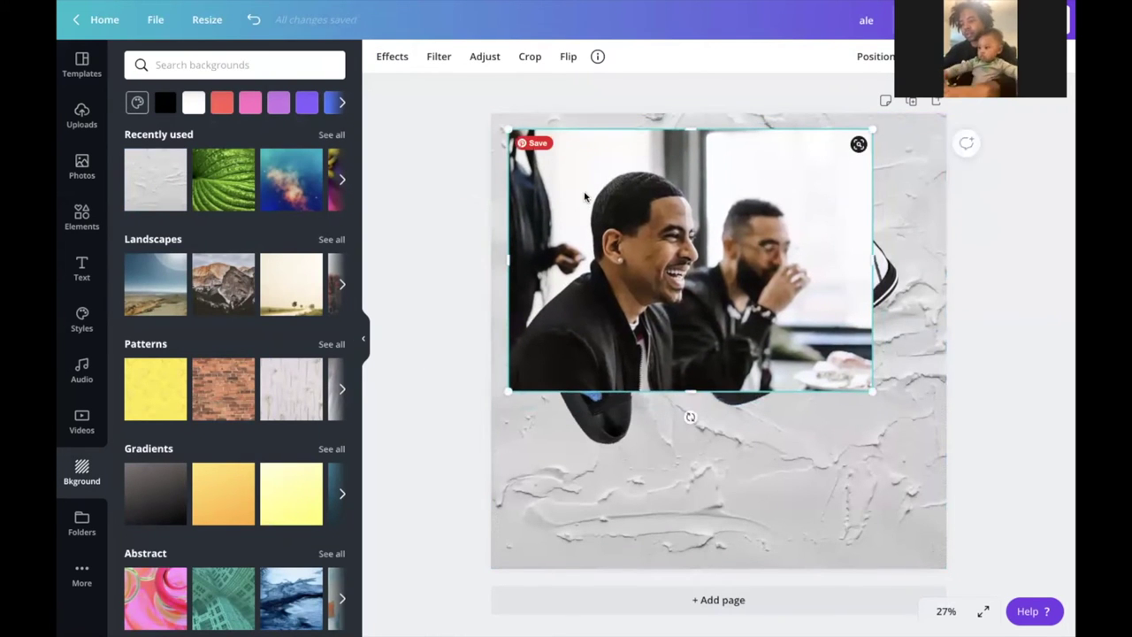
# Step: Replace the plaster texture page background with the photo of the two men
pyautogui.rightClick(584, 197)
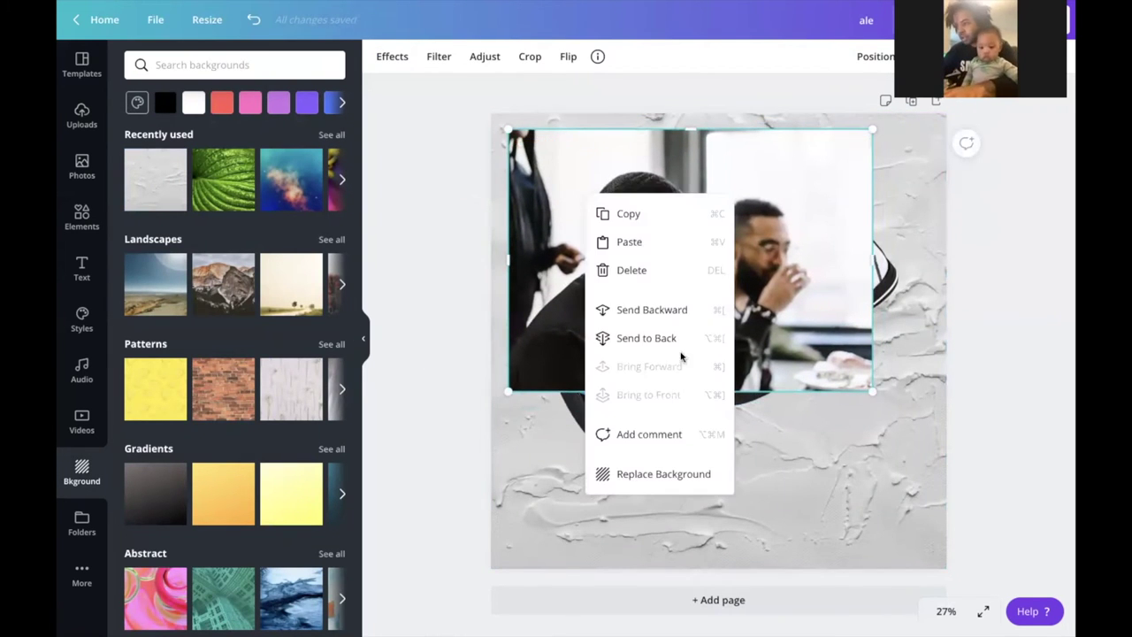
pyautogui.click(678, 472)
# Step: Move the white sneaker toward the page's lower right, shrink it and rotate it until its sole is nearly level
pyautogui.click(784, 326)
pyautogui.moveTo(794, 401); pyautogui.dragTo(838, 564)
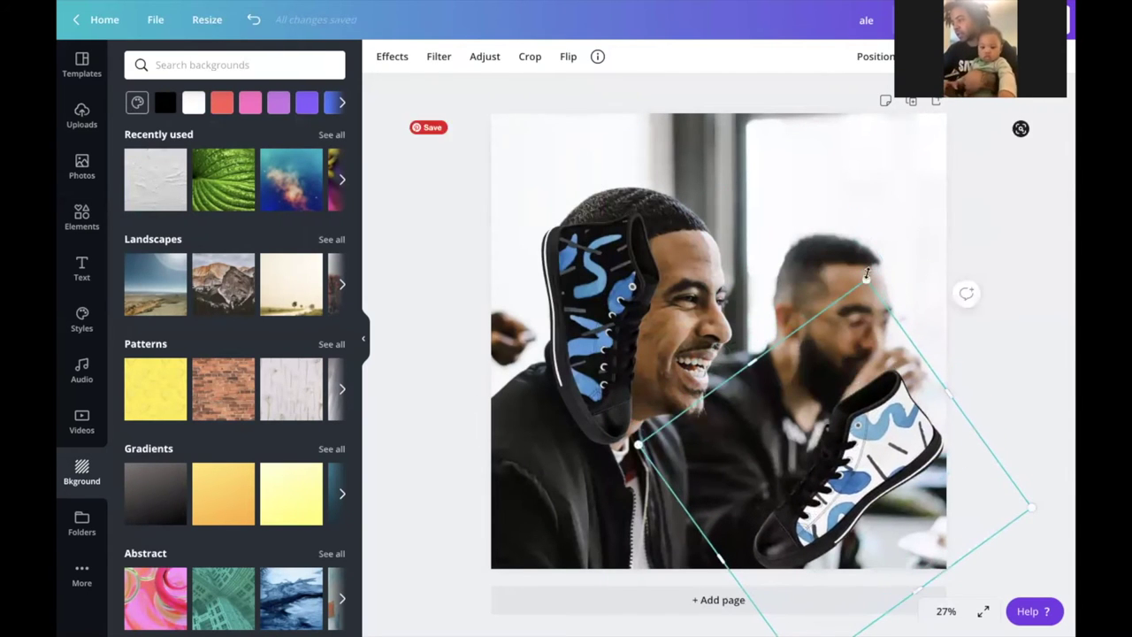
pyautogui.moveTo(865, 307); pyautogui.dragTo(830, 369)
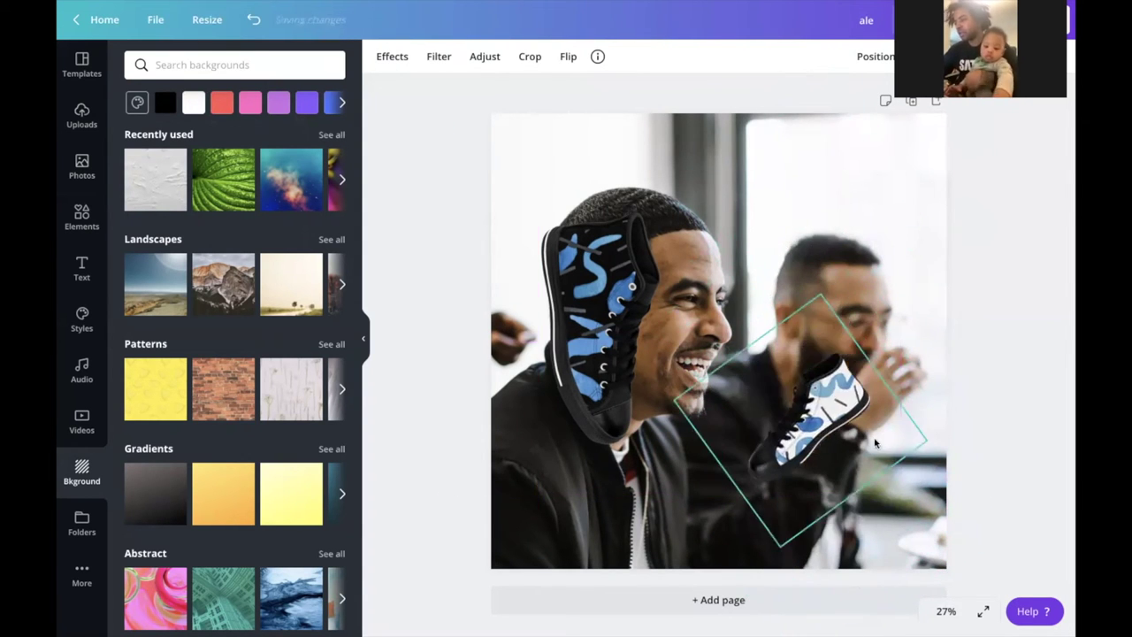
pyautogui.moveTo(867, 514); pyautogui.dragTo(801, 536)
# Step: Rotate the black sneaker until its sole is nearly level and move it to the lower part of the page
pyautogui.click(584, 390)
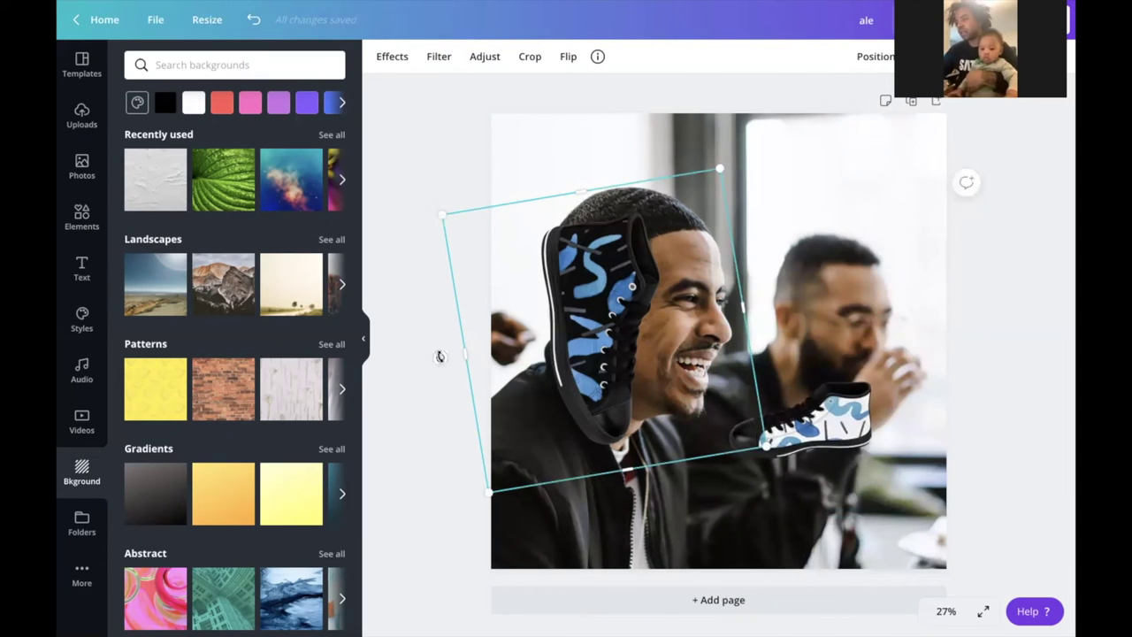
pyautogui.moveTo(440, 355); pyautogui.dragTo(594, 496)
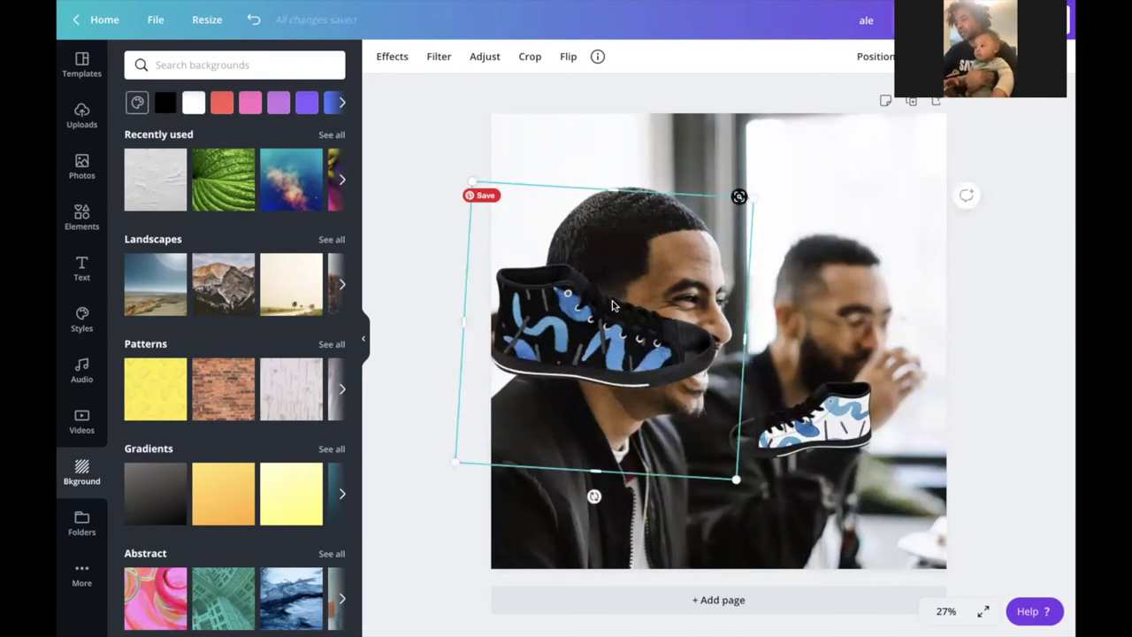
pyautogui.moveTo(613, 305); pyautogui.dragTo(657, 477)
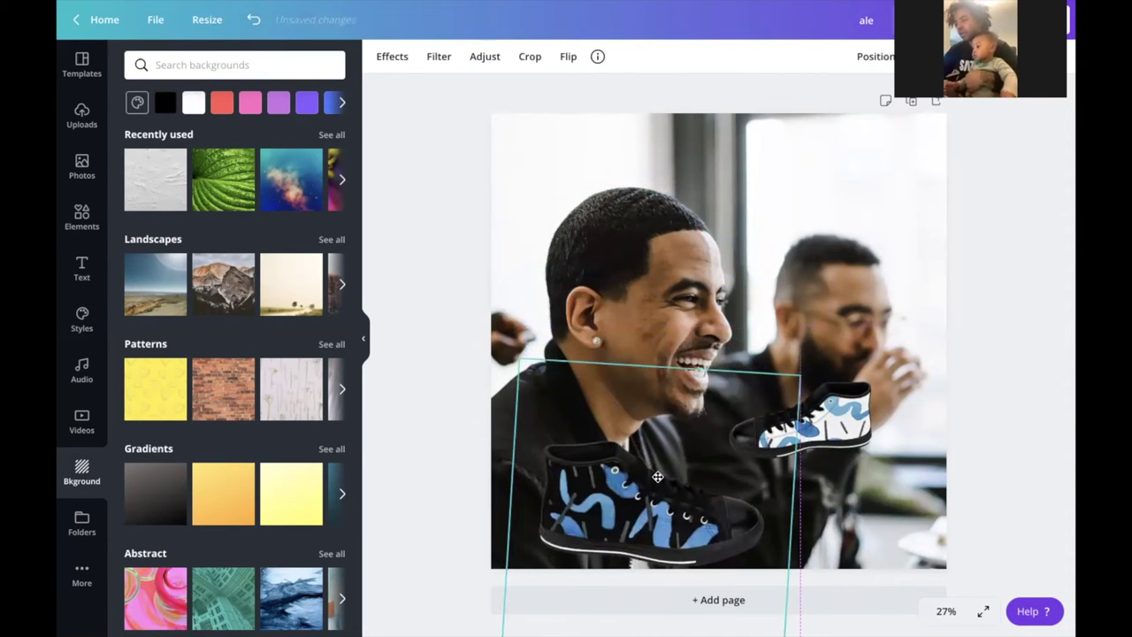
# Step: Move the white sneaker into the page's lower right corner, and shrink the black sneaker and place it at the lower left
pyautogui.moveTo(837, 412); pyautogui.dragTo(875, 504)
pyautogui.click(620, 478)
pyautogui.moveTo(509, 356); pyautogui.dragTo(576, 429)
pyautogui.moveTo(605, 484); pyautogui.dragTo(548, 461)
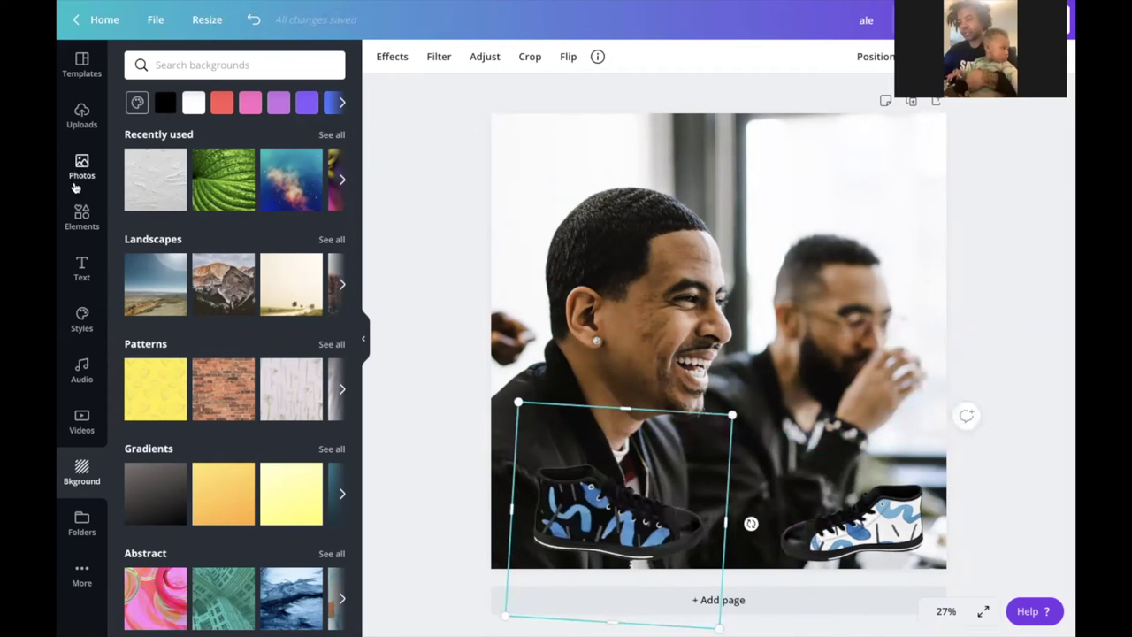
# Step: Search the elements for "shape" and add the square with diagonal stripes to the page
pyautogui.click(87, 223)
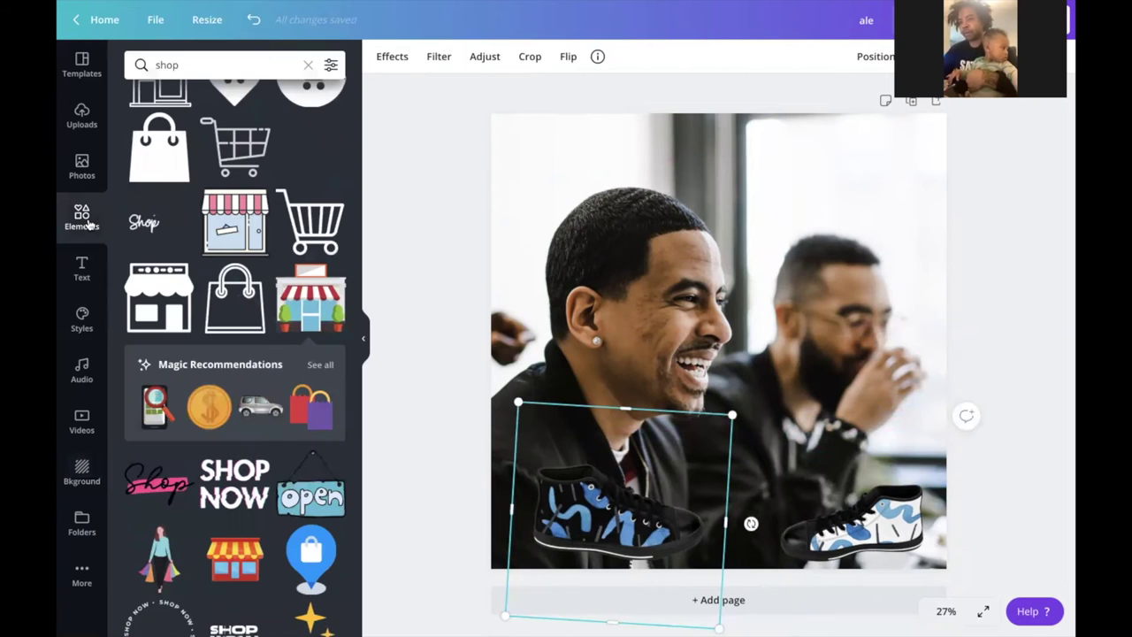
pyautogui.click(191, 62)
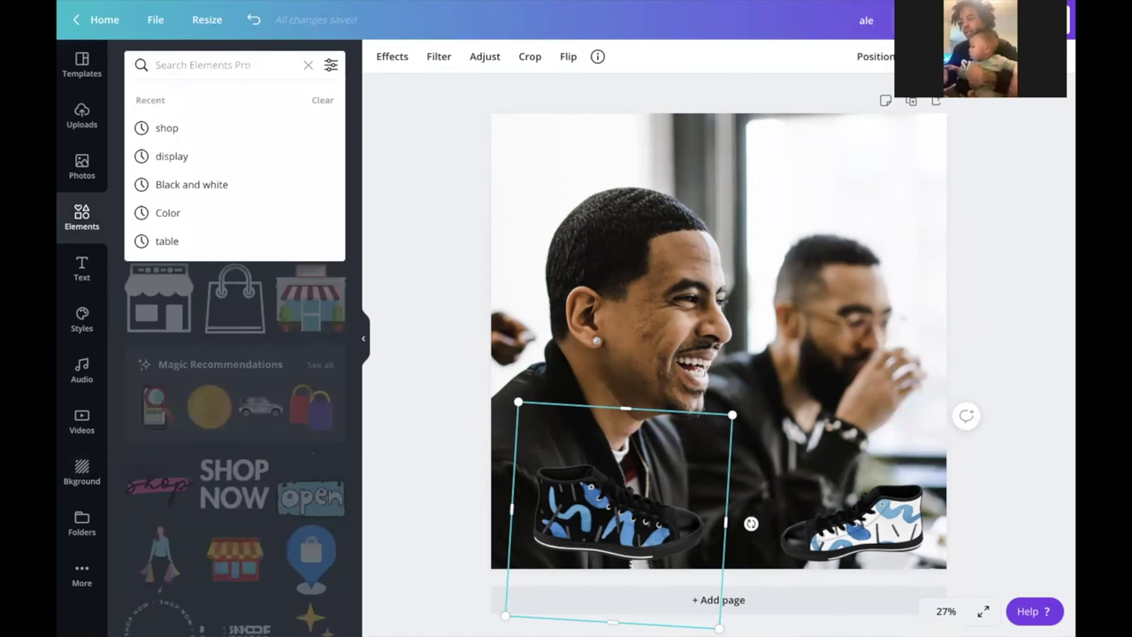
pyautogui.write('shape')
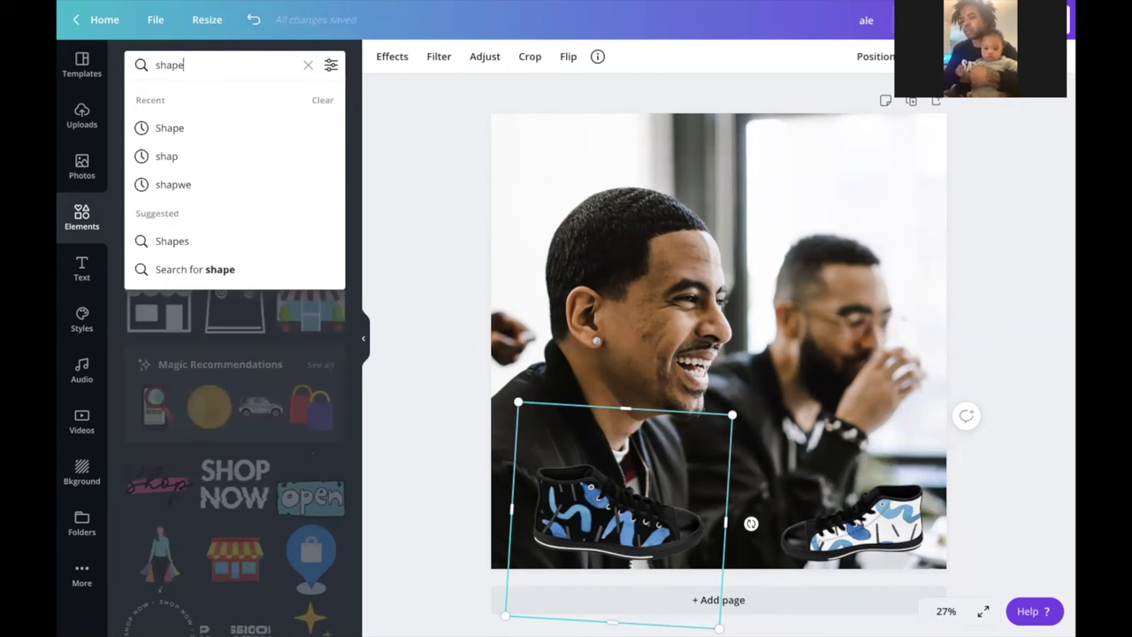
pyautogui.press('Return')
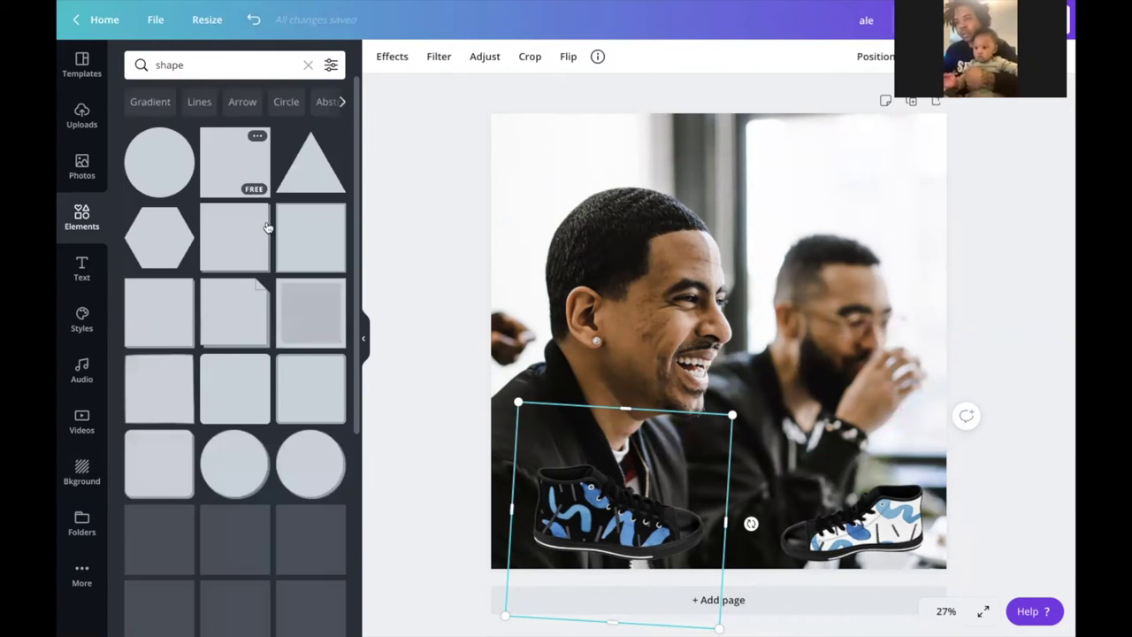
pyautogui.scroll(-2, 264, 294)
pyautogui.scroll(-2, 263, 293)
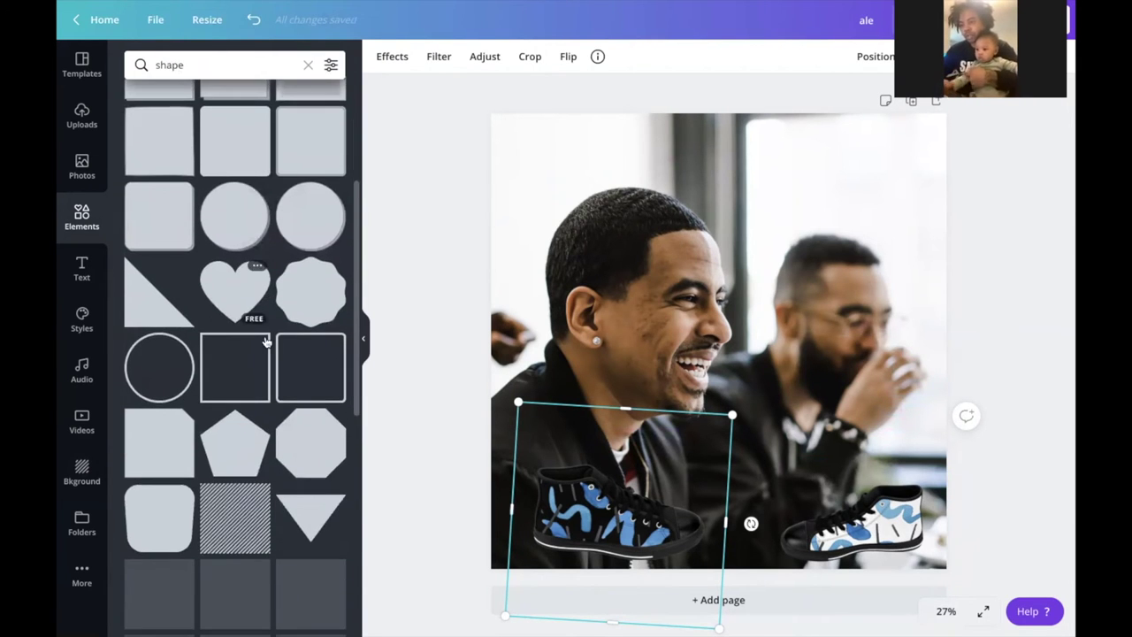
pyautogui.scroll(-2, 237, 423)
pyautogui.click(237, 423)
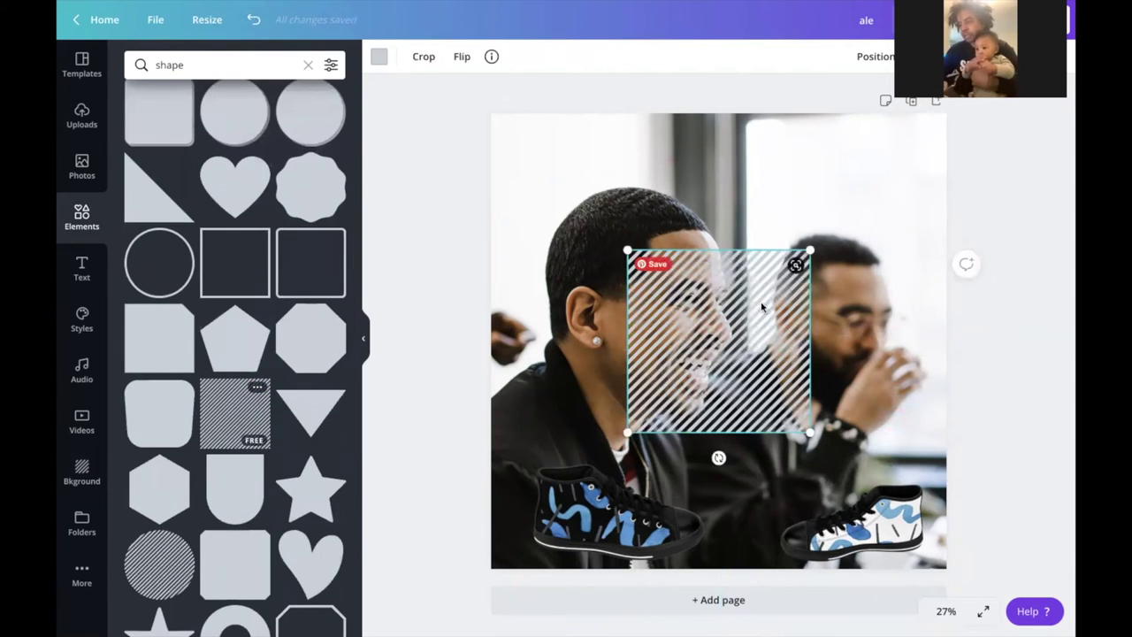
# Step: Move the striped square above the black sneaker and crop its upper part to leave a thin horizontal strip
pyautogui.moveTo(702, 353); pyautogui.dragTo(553, 548)
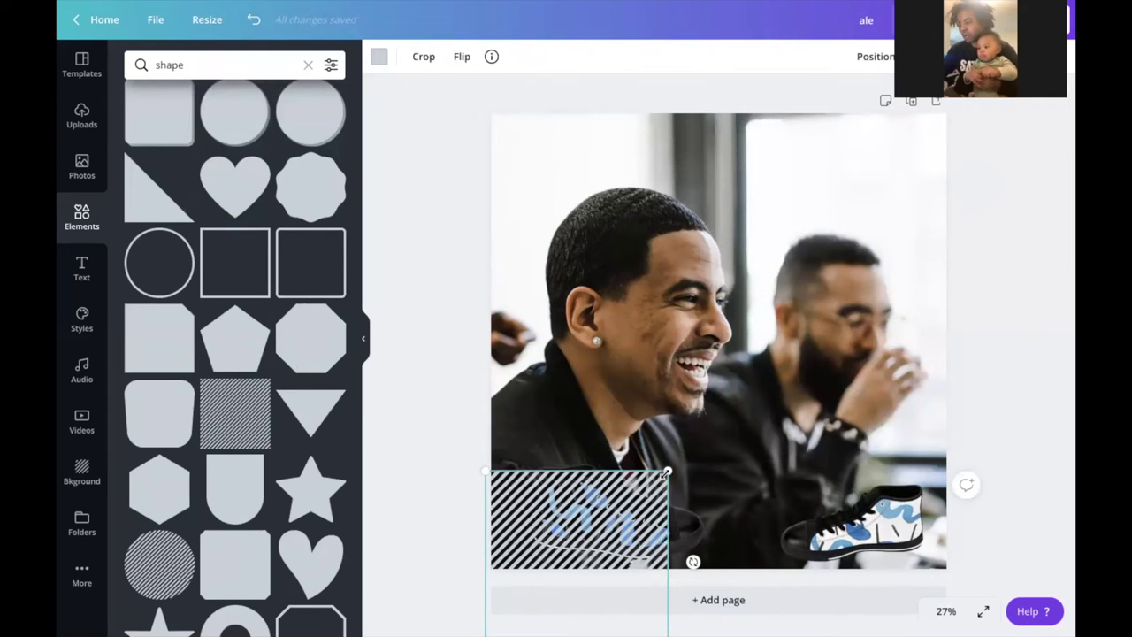
pyautogui.scroll(-1, 679, 497)
pyautogui.moveTo(627, 482); pyautogui.dragTo(617, 342)
pyautogui.scroll(1, 656, 400)
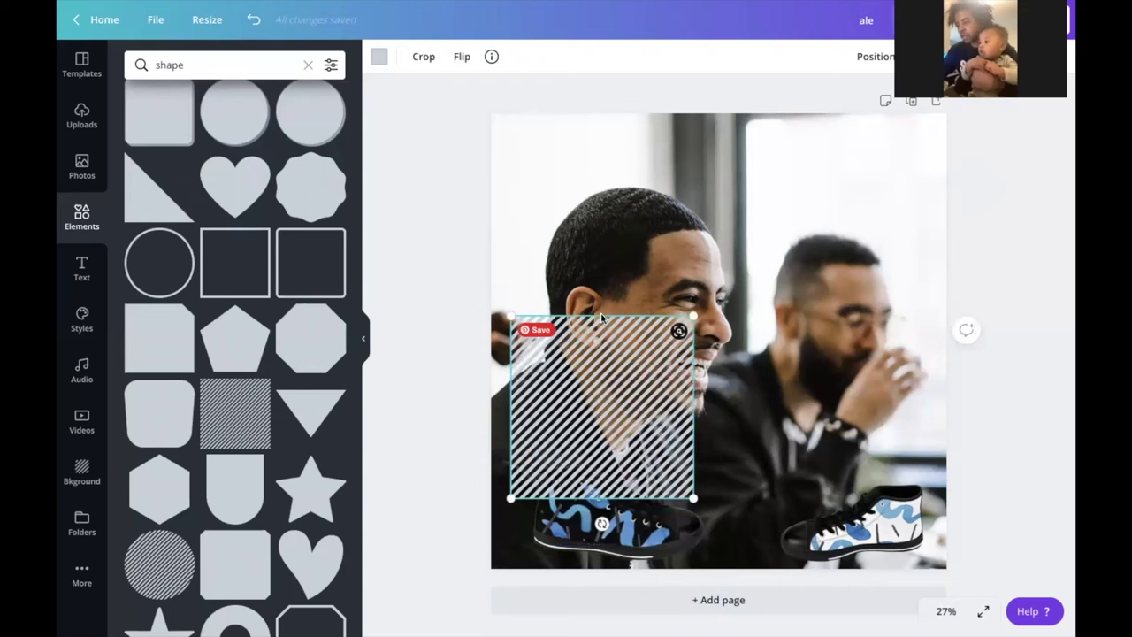
pyautogui.doubleClick(603, 355)
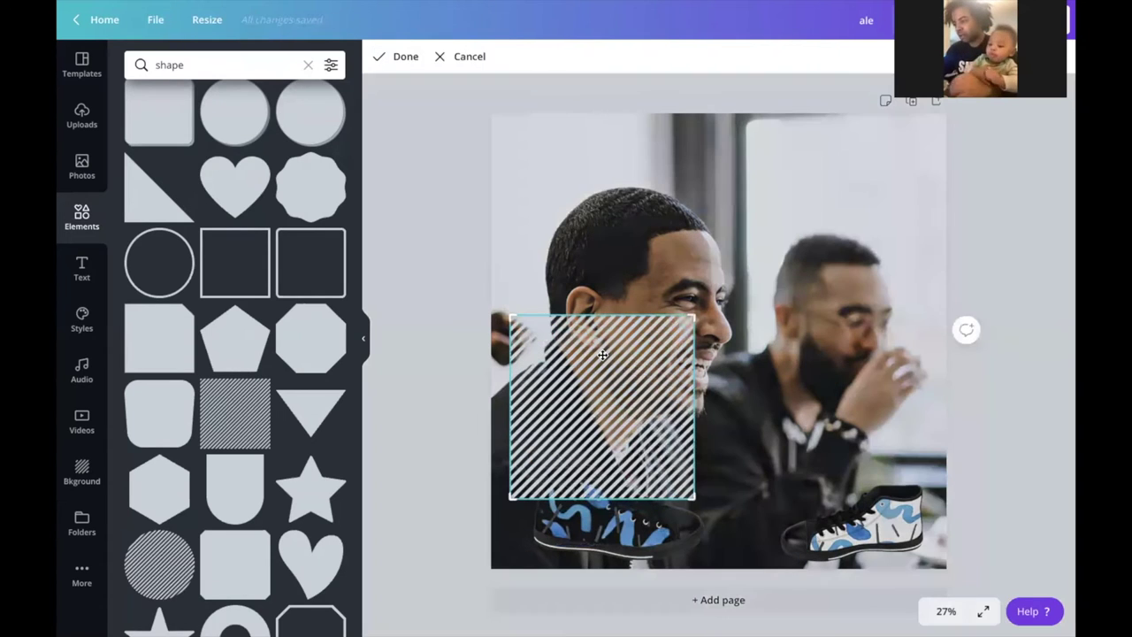
pyautogui.moveTo(694, 348); pyautogui.dragTo(693, 463)
pyautogui.click(458, 493)
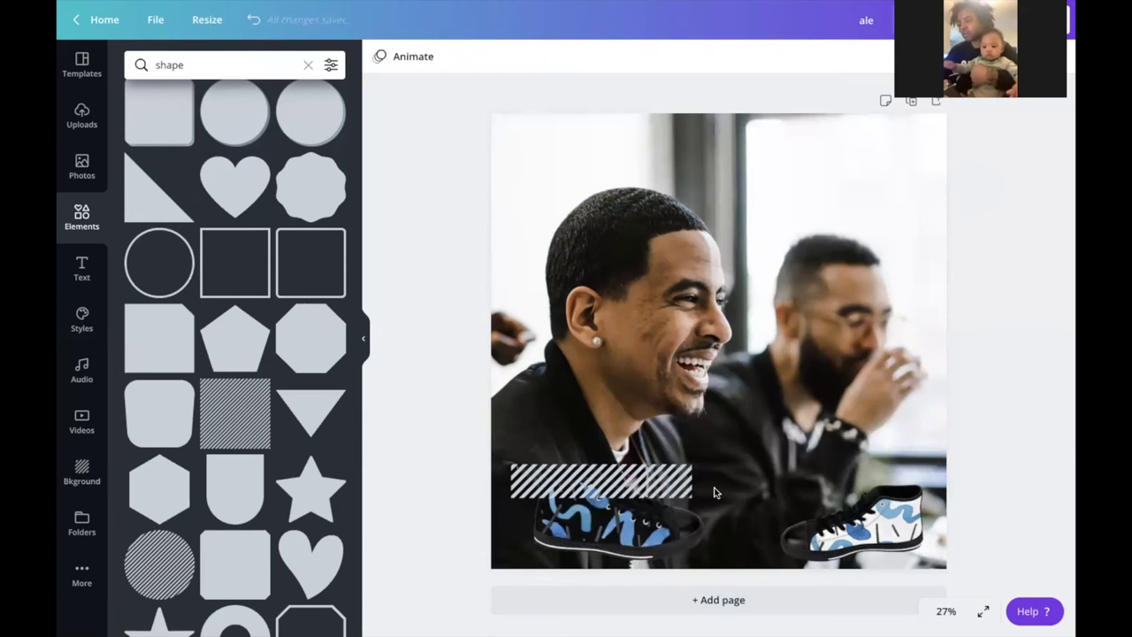
# Step: Place the striped strip along the page's lower edge and enlarge it to extend past both side edges, centred on the page
pyautogui.click(665, 479)
pyautogui.moveTo(664, 478); pyautogui.dragTo(646, 549)
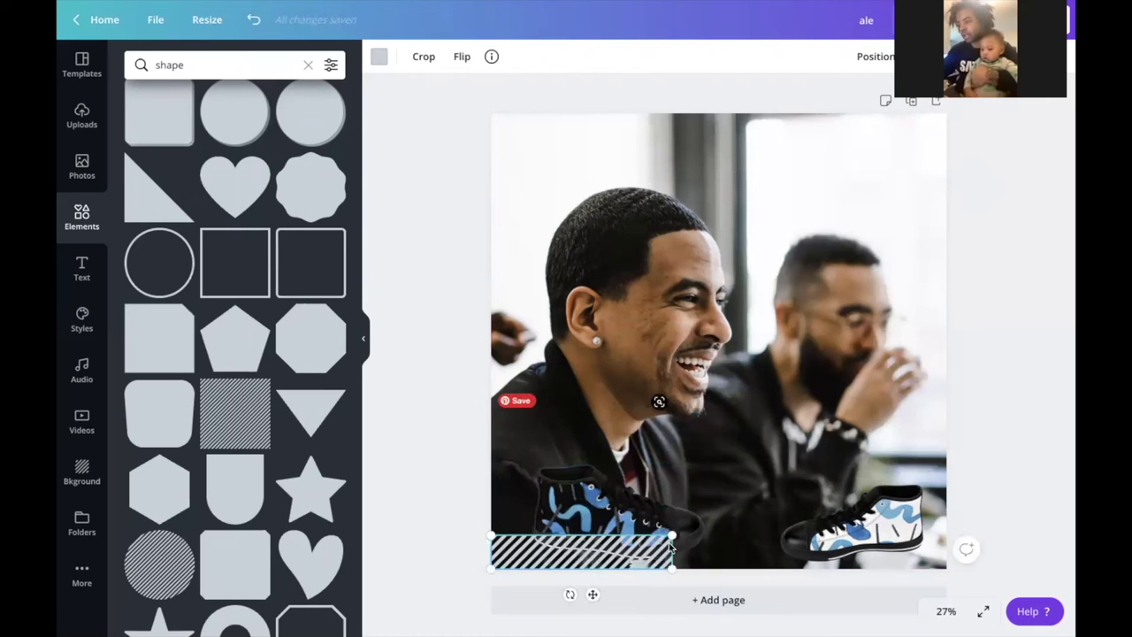
pyautogui.moveTo(770, 538); pyautogui.dragTo(948, 484)
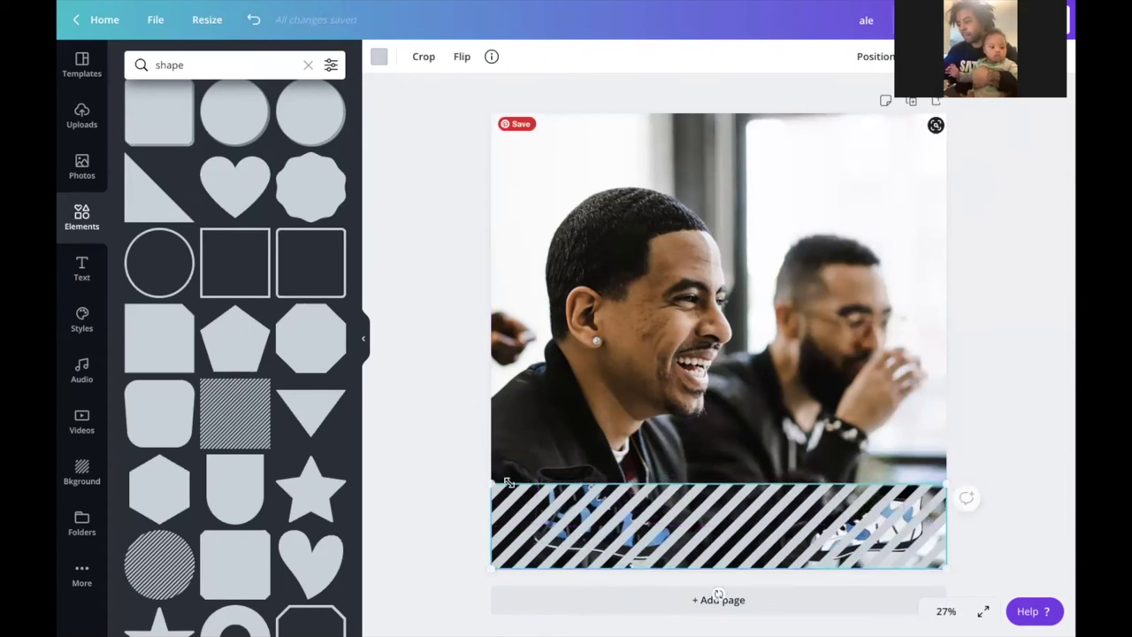
pyautogui.moveTo(454, 452); pyautogui.dragTo(407, 466)
pyautogui.moveTo(617, 517); pyautogui.dragTo(631, 515)
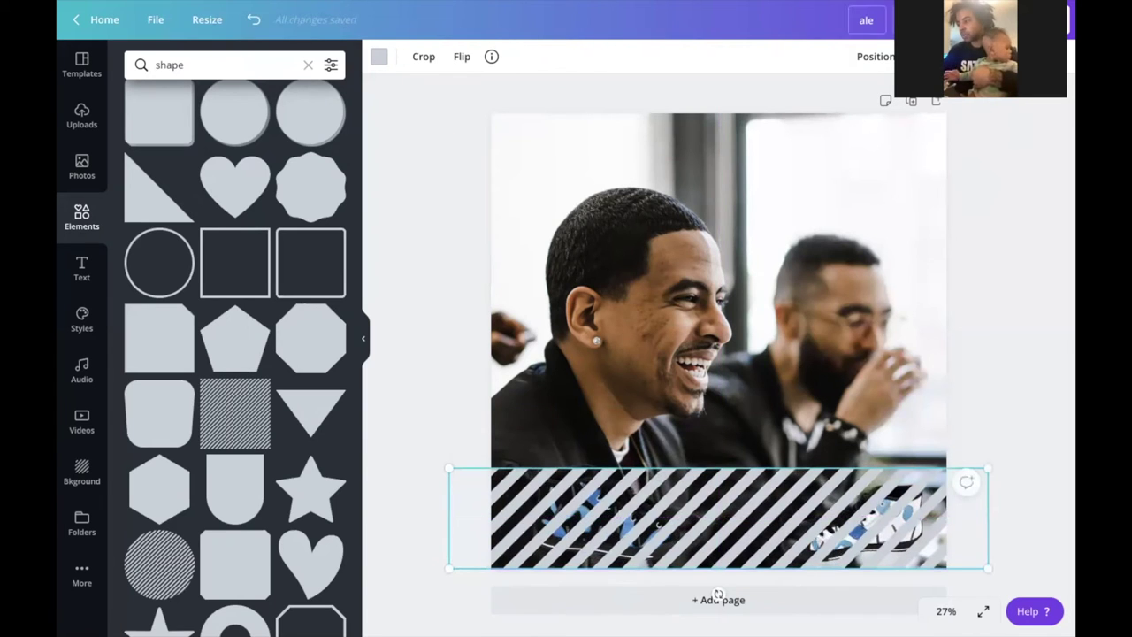
# Step: Send the striped strip behind both sneakers and shift the black sneaker slightly down and left
pyautogui.click(874, 56)
pyautogui.click(836, 107)
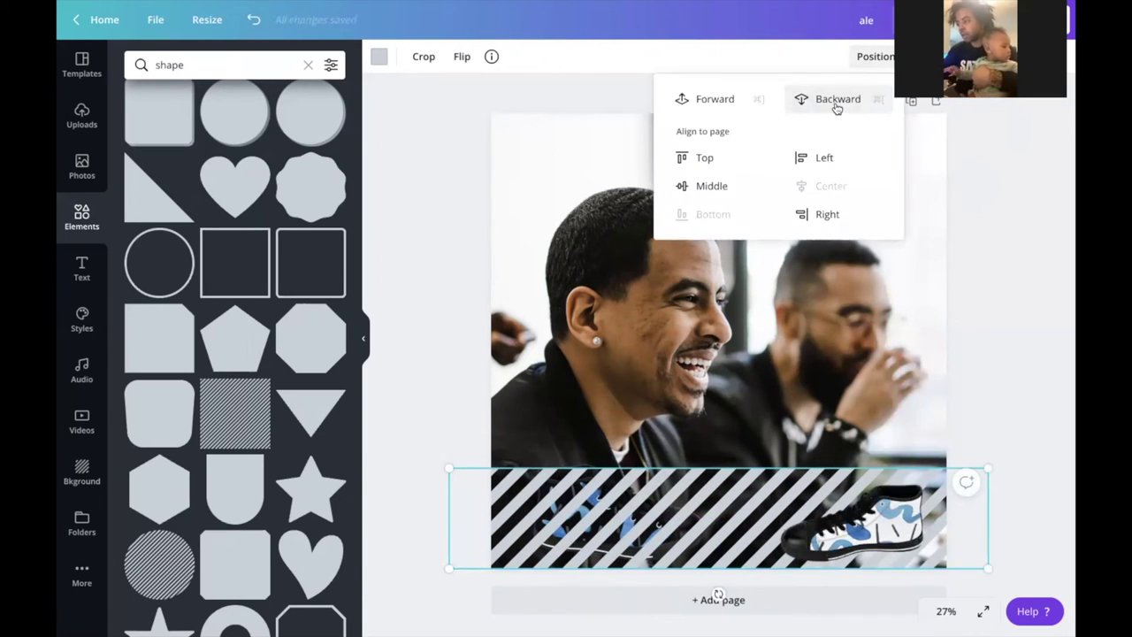
pyautogui.click(830, 99)
pyautogui.click(587, 506)
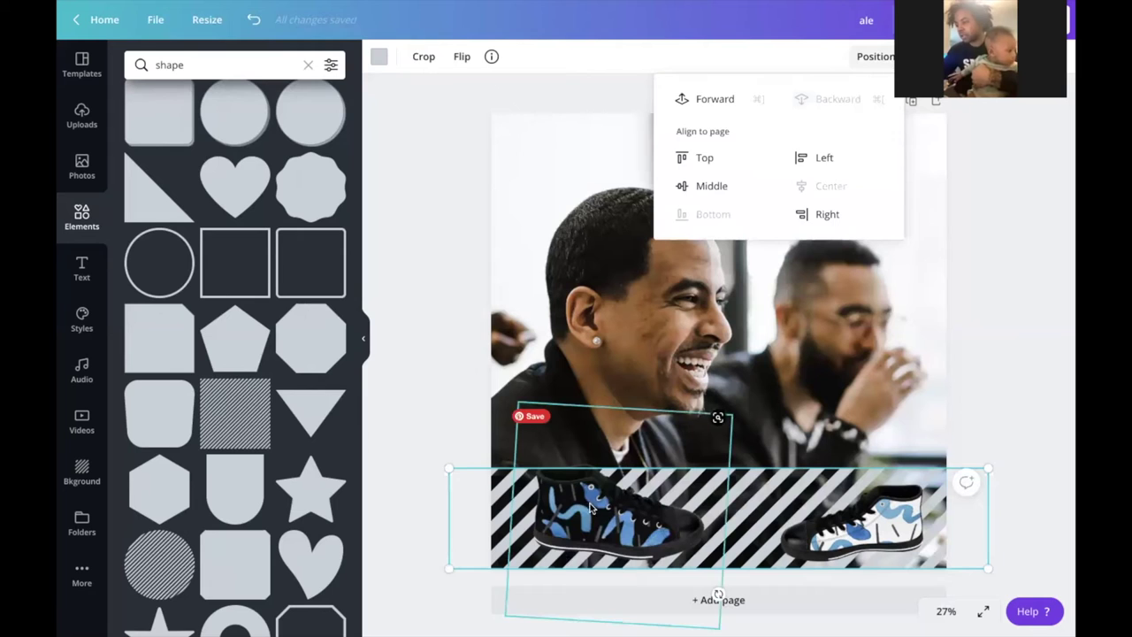
pyautogui.moveTo(570, 531); pyautogui.dragTo(555, 545)
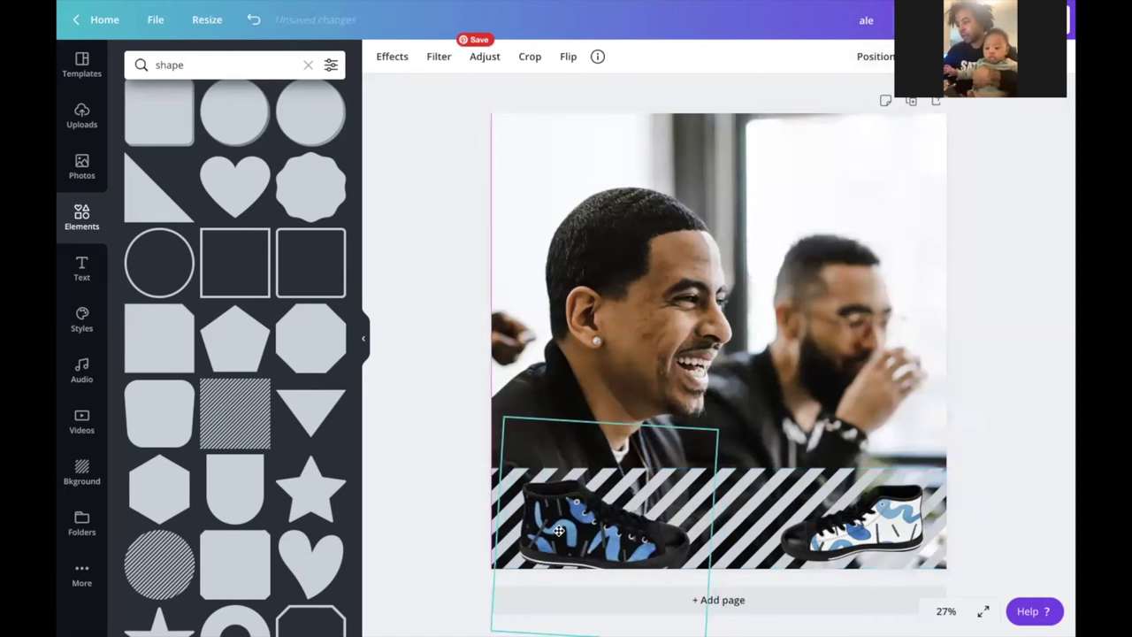
# Step: Change the striped strip's colour to yellow from the default colours
pyautogui.click(742, 497)
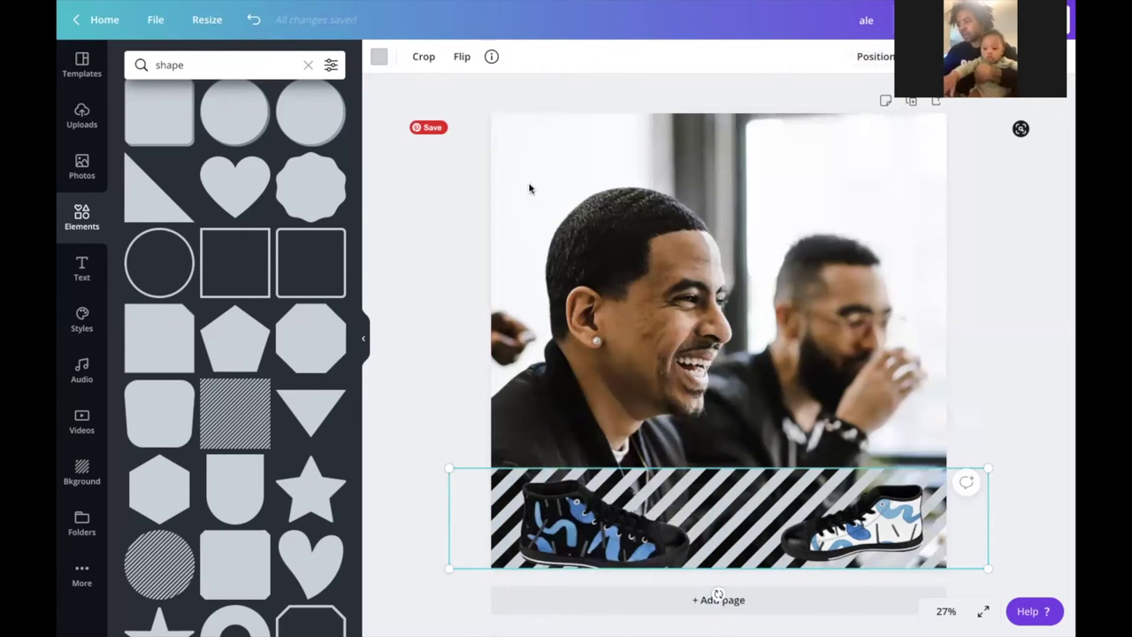
pyautogui.click(379, 57)
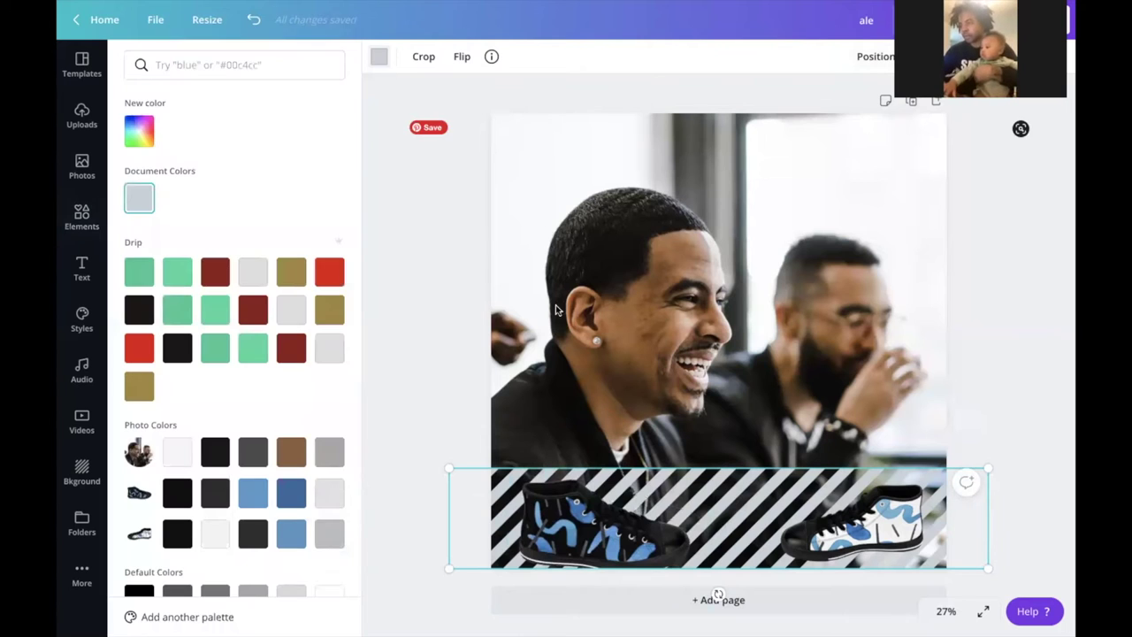
pyautogui.scroll(-3, 302, 445)
pyautogui.click(249, 557)
pyautogui.click(430, 488)
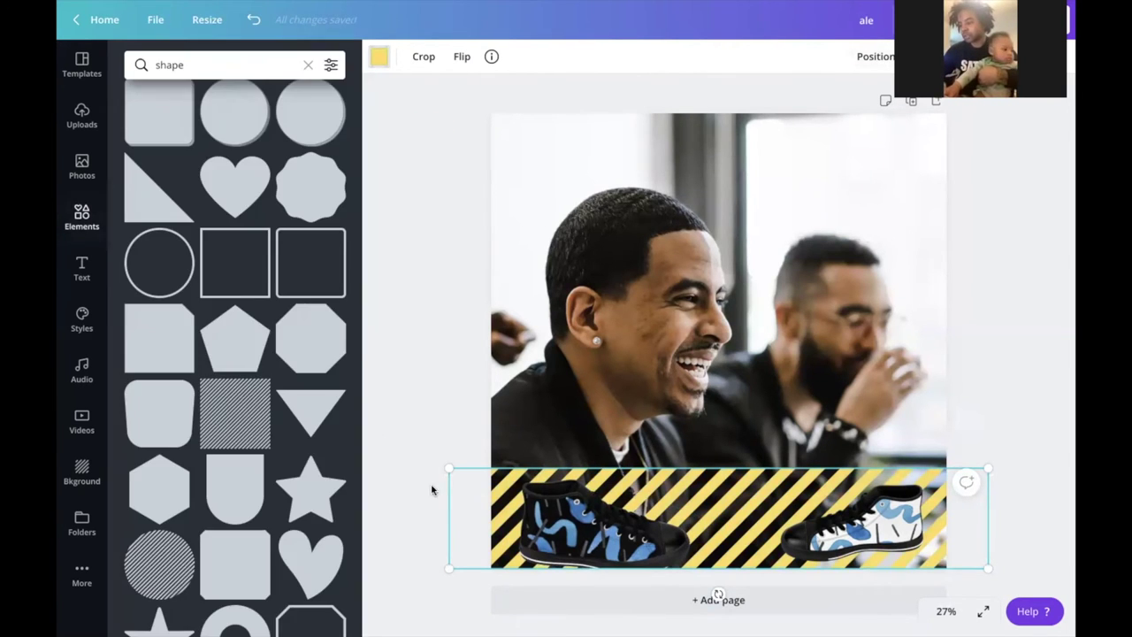
# Step: Shrink the black sneaker, tilt it toe-down in the lower left corner, and tilt the white sneaker slightly in the lower right corner
pyautogui.click(645, 560)
pyautogui.moveTo(552, 447); pyautogui.dragTo(531, 493)
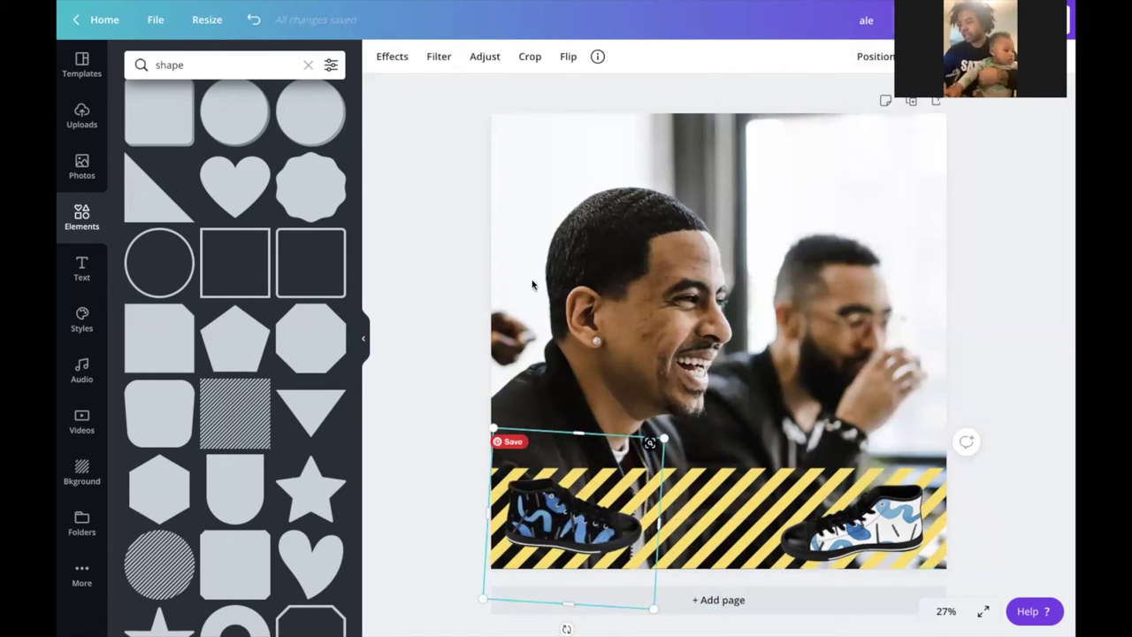
pyautogui.moveTo(567, 626); pyautogui.dragTo(554, 541)
pyautogui.moveTo(537, 426); pyautogui.dragTo(555, 483)
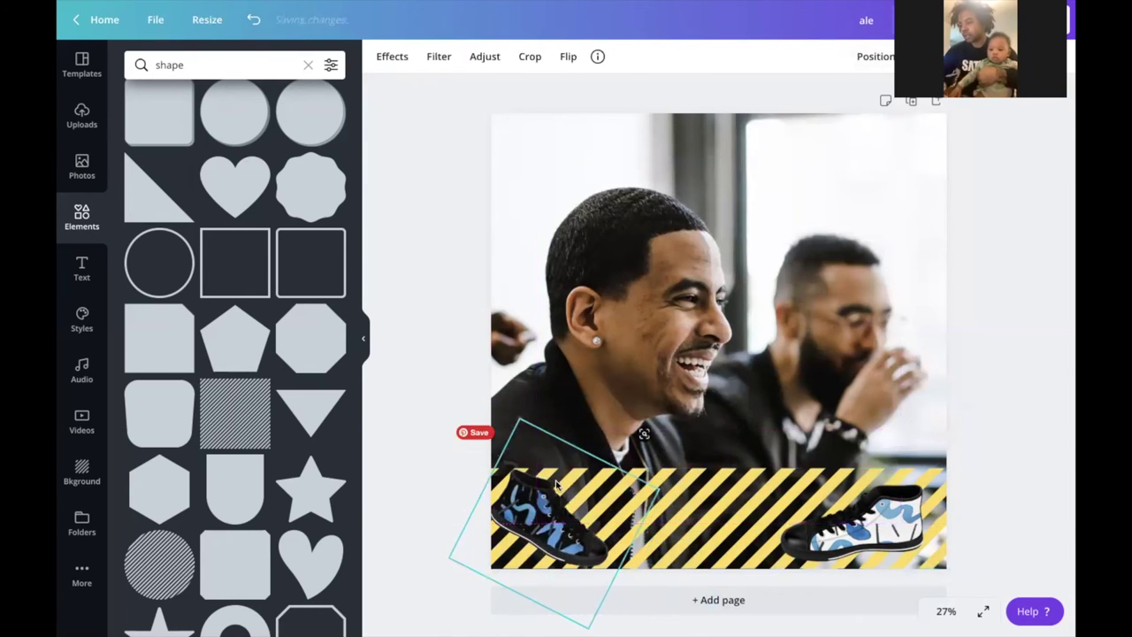
pyautogui.click(849, 522)
pyautogui.moveTo(968, 514); pyautogui.dragTo(921, 511)
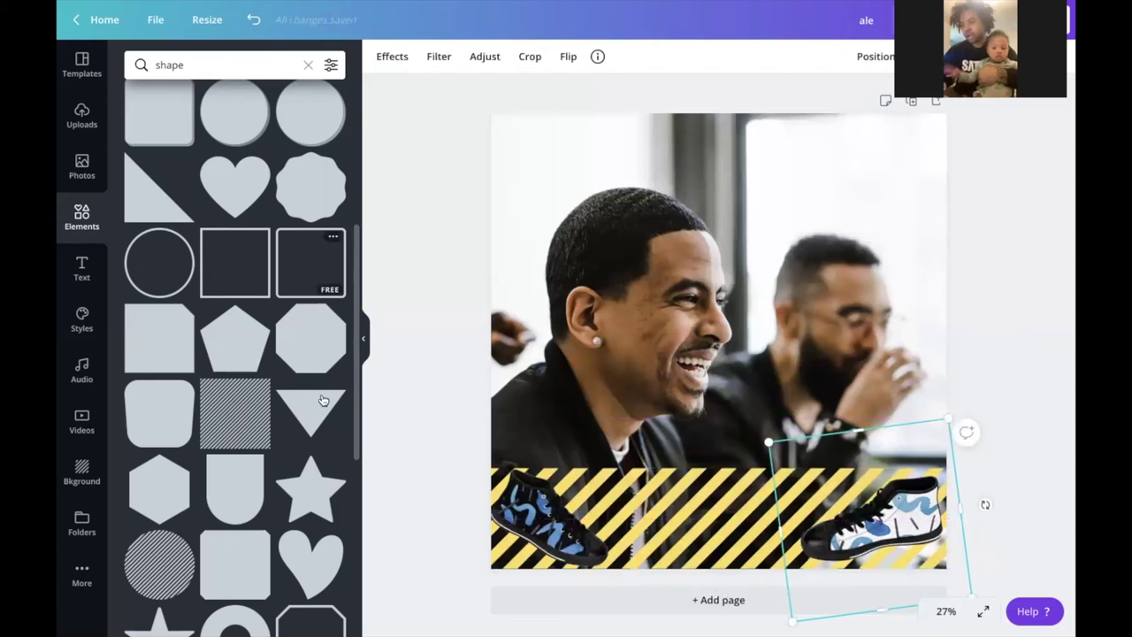
# Step: Add the "FREE DELIVERY" font combination to the page
pyautogui.click(81, 276)
pyautogui.scroll(-3, 274, 457)
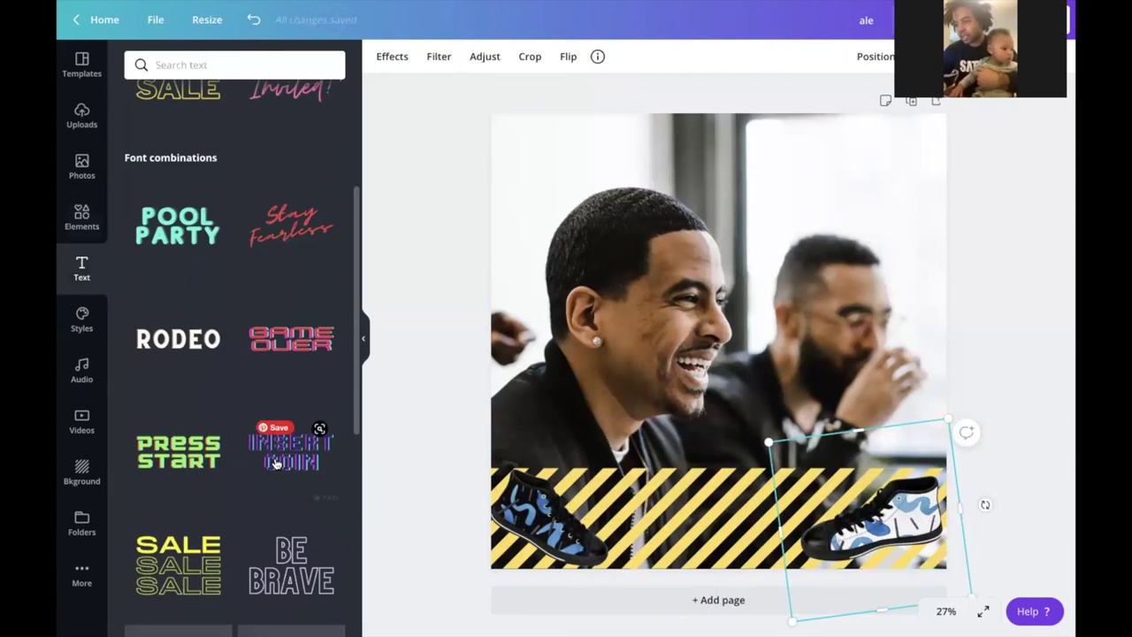
pyautogui.scroll(-5, 274, 458)
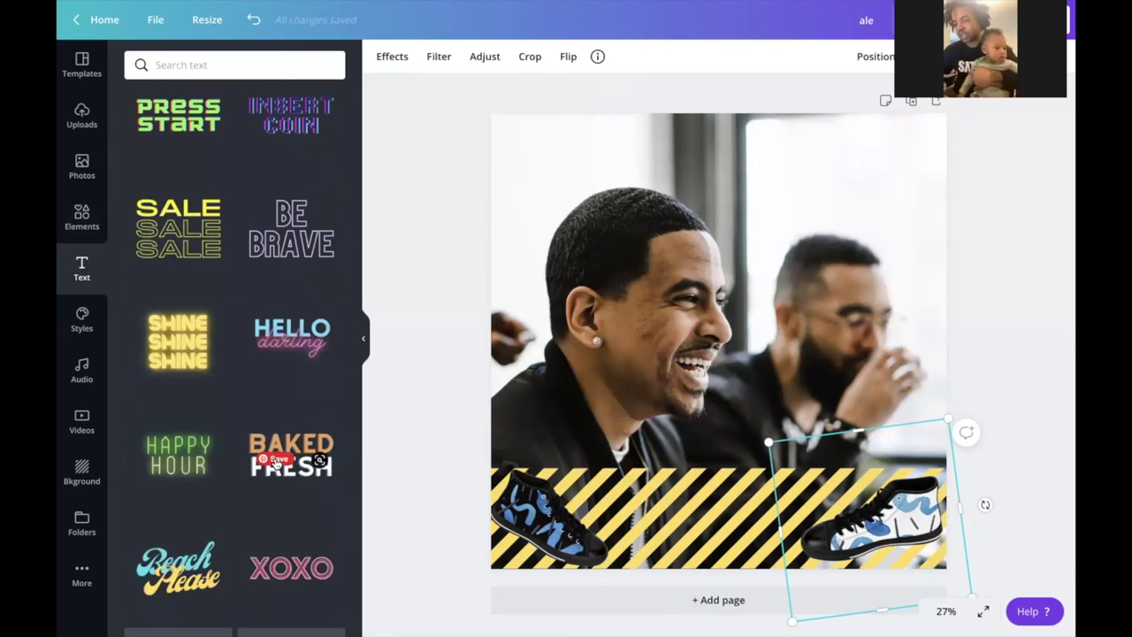
pyautogui.scroll(-2, 256, 403)
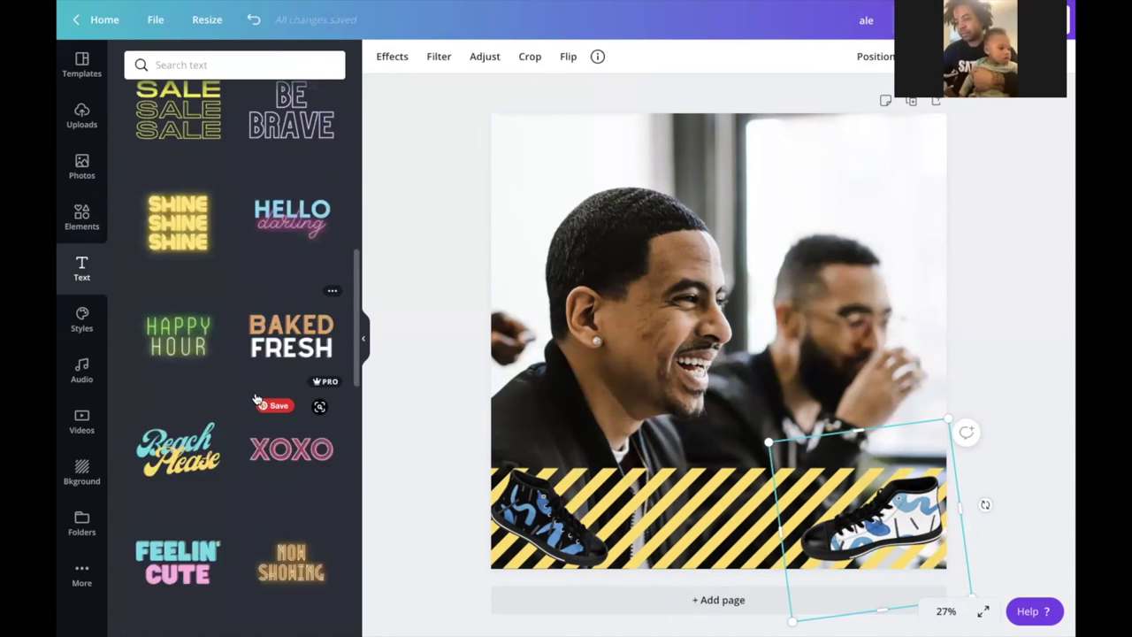
pyautogui.scroll(-8, 261, 416)
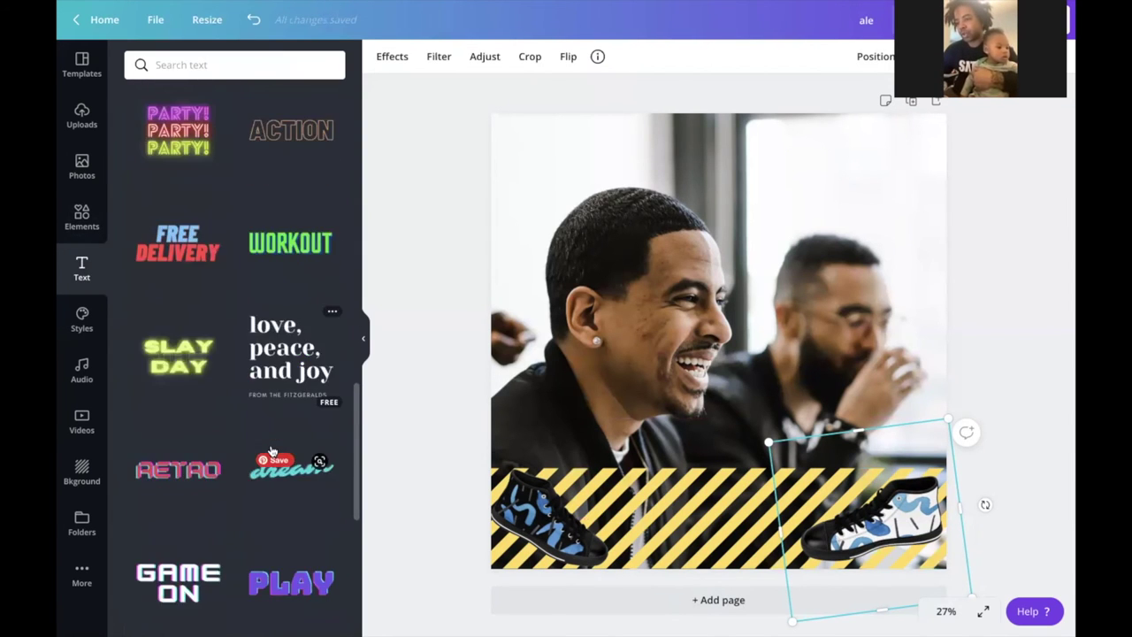
pyautogui.scroll(-2, 272, 451)
pyautogui.scroll(1, 232, 235)
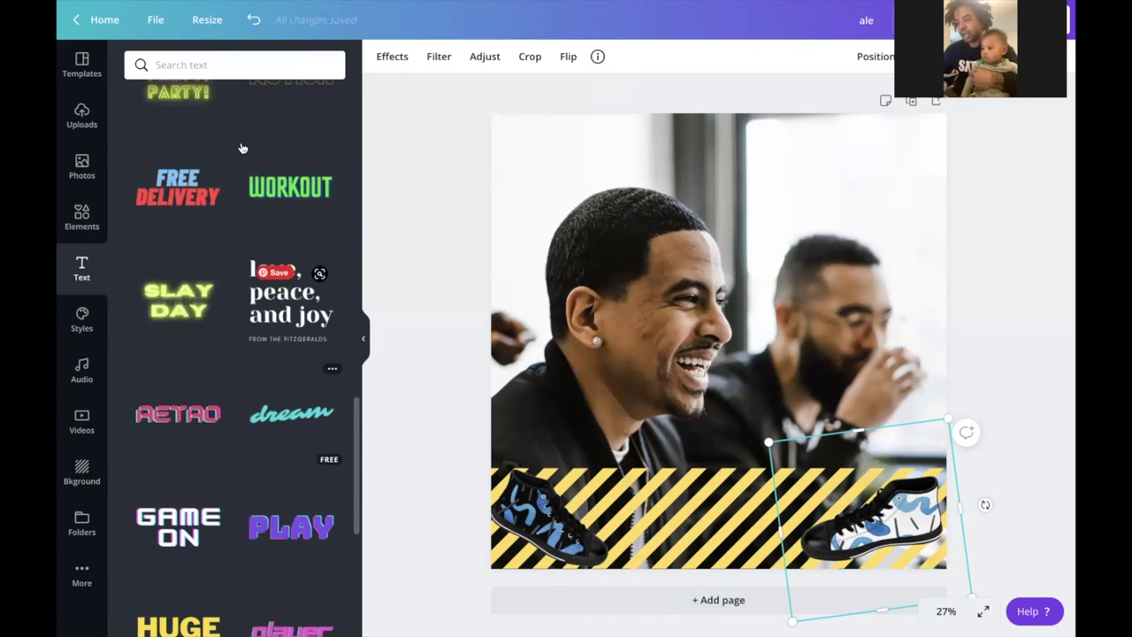
pyautogui.click(184, 192)
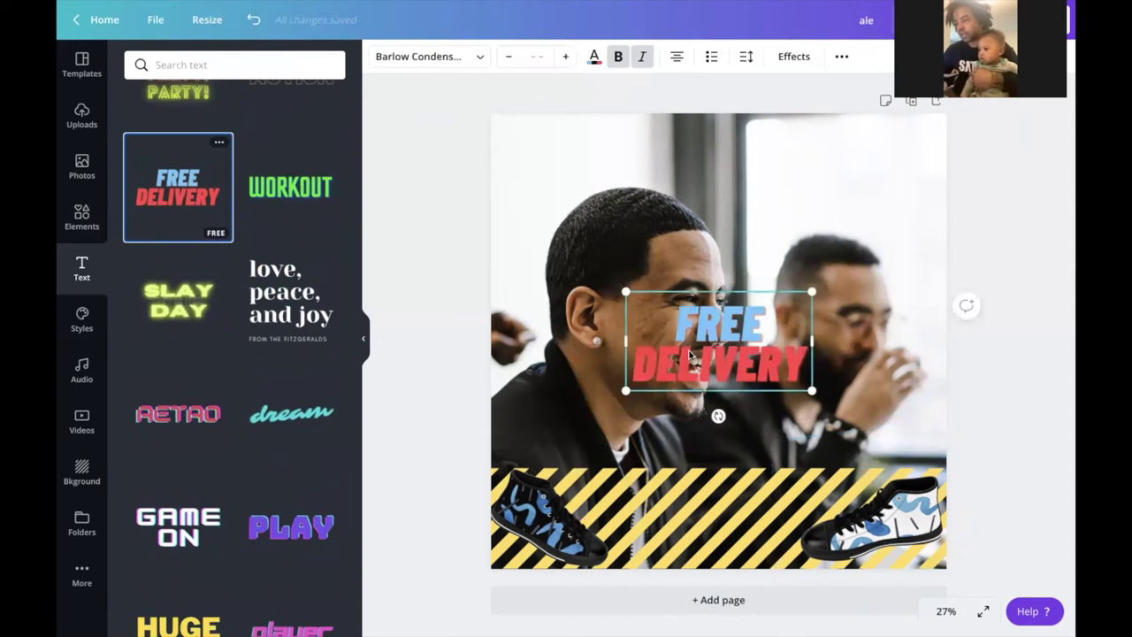
# Step: Move the FREE DELIVERY text onto the striped banner between the sneakers and shift the white sneaker left towards it
pyautogui.moveTo(724, 353); pyautogui.dragTo(712, 528)
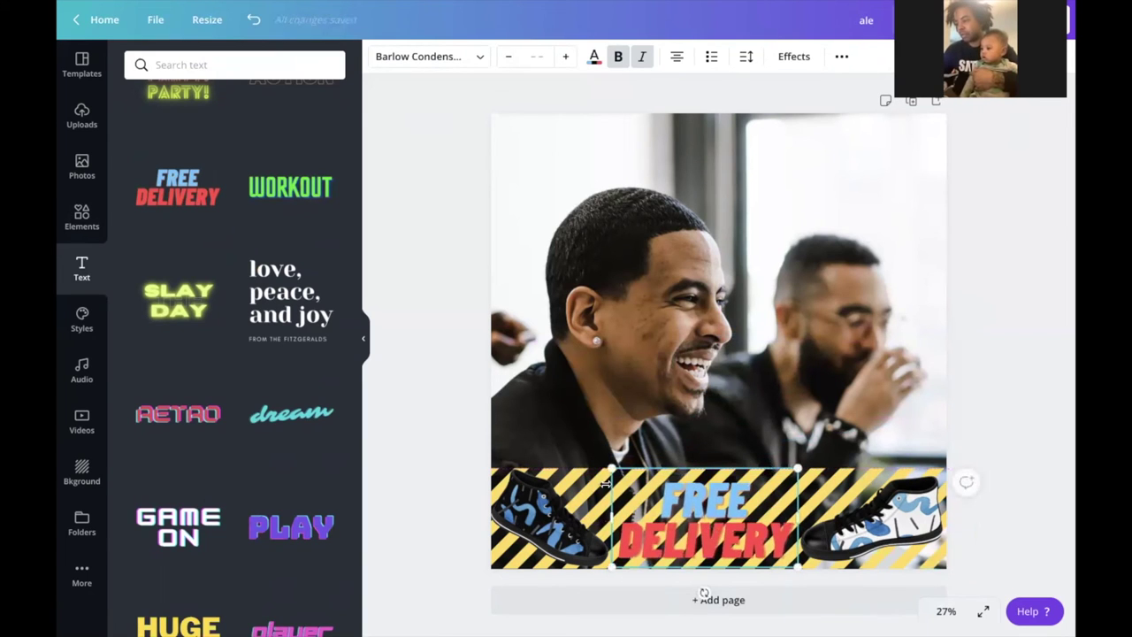
pyautogui.click(1036, 493)
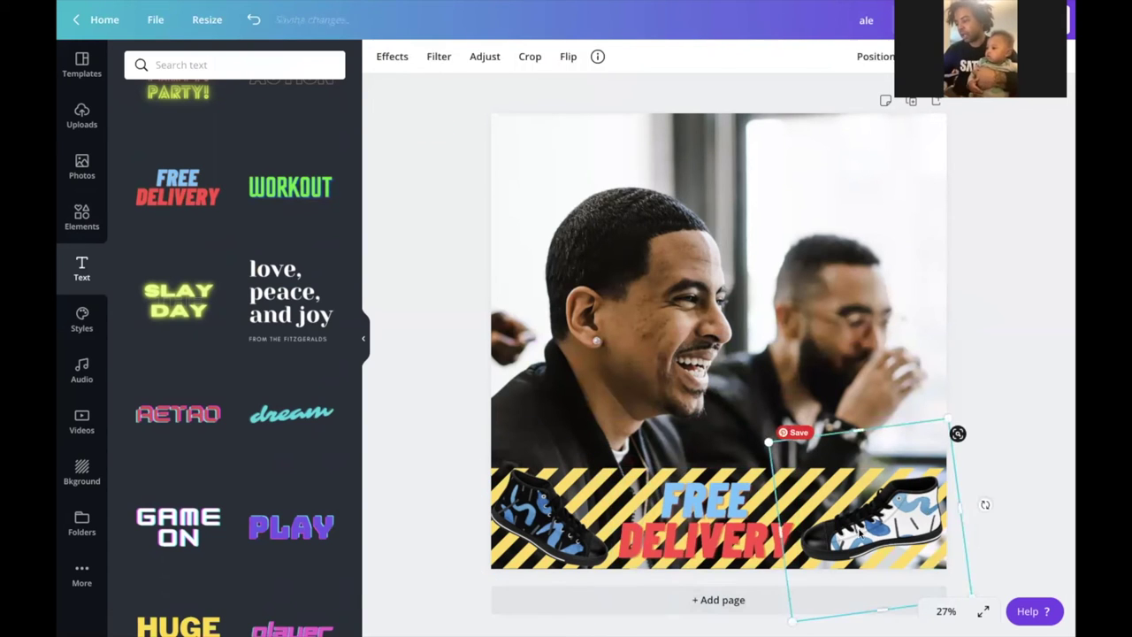
pyautogui.moveTo(854, 529); pyautogui.dragTo(792, 536)
pyautogui.click(548, 530)
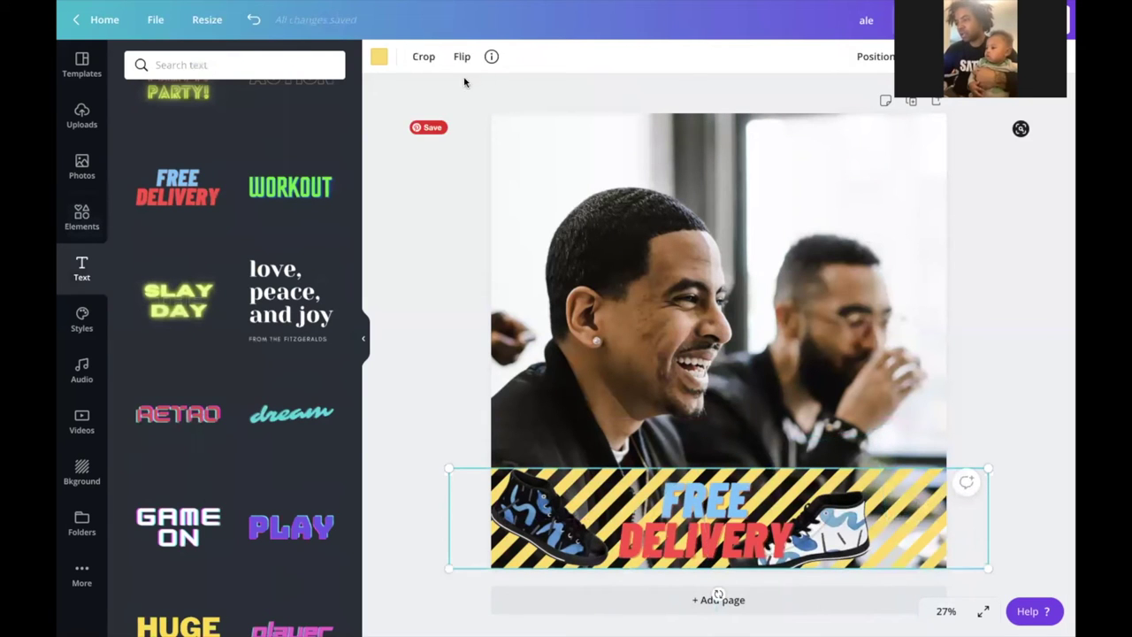
pyautogui.click(379, 56)
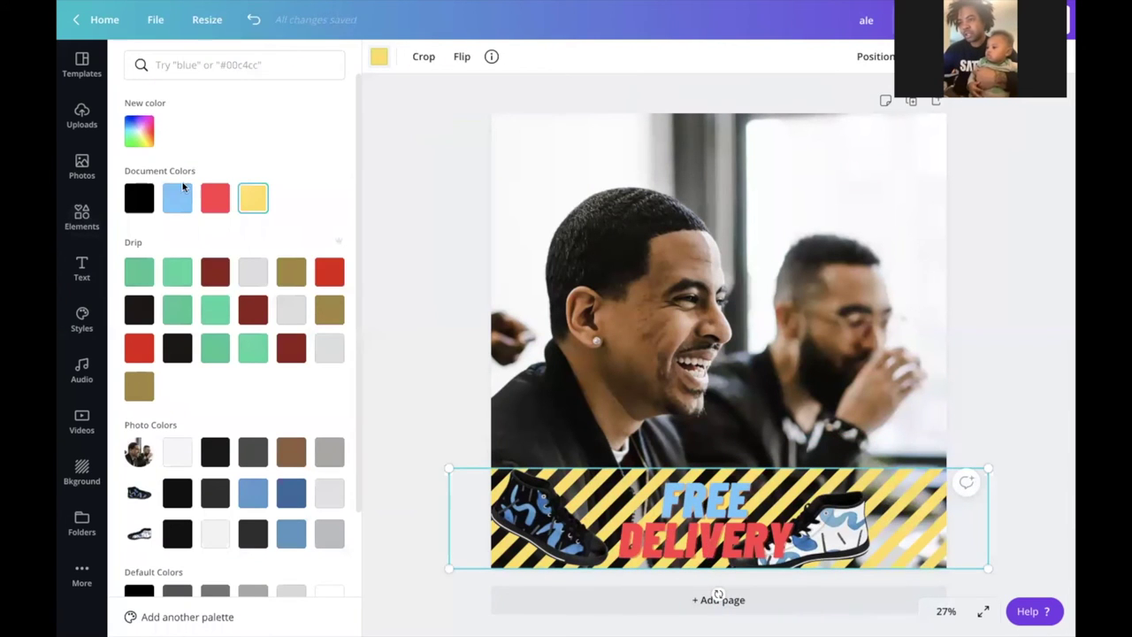
pyautogui.scroll(-3, 259, 389)
pyautogui.scroll(3, 263, 371)
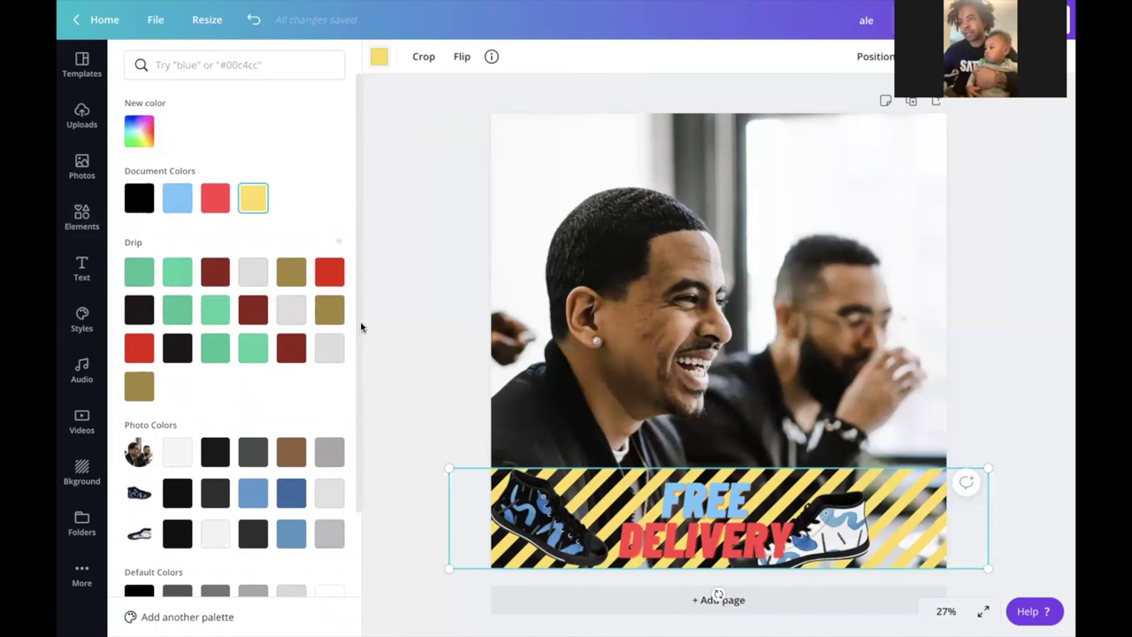
pyautogui.click(523, 504)
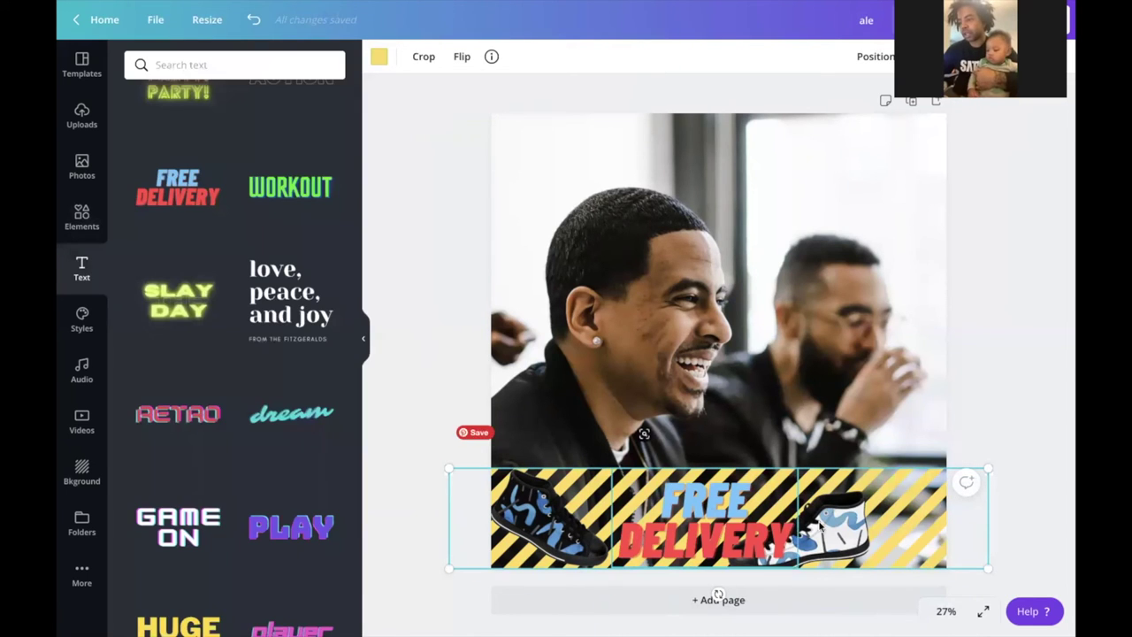
# Step: Move the white sneaker back towards the page's right edge, undo one further shift, and place it closer to the FREE DELIVERY text
pyautogui.moveTo(840, 531); pyautogui.dragTo(903, 531)
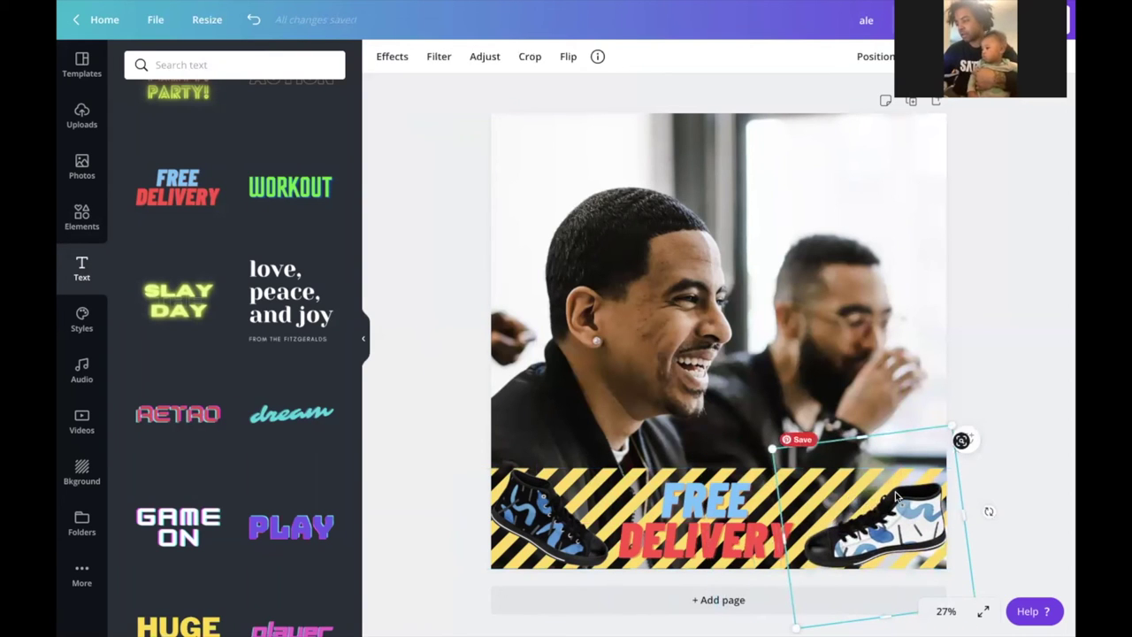
pyautogui.moveTo(875, 495); pyautogui.dragTo(826, 492)
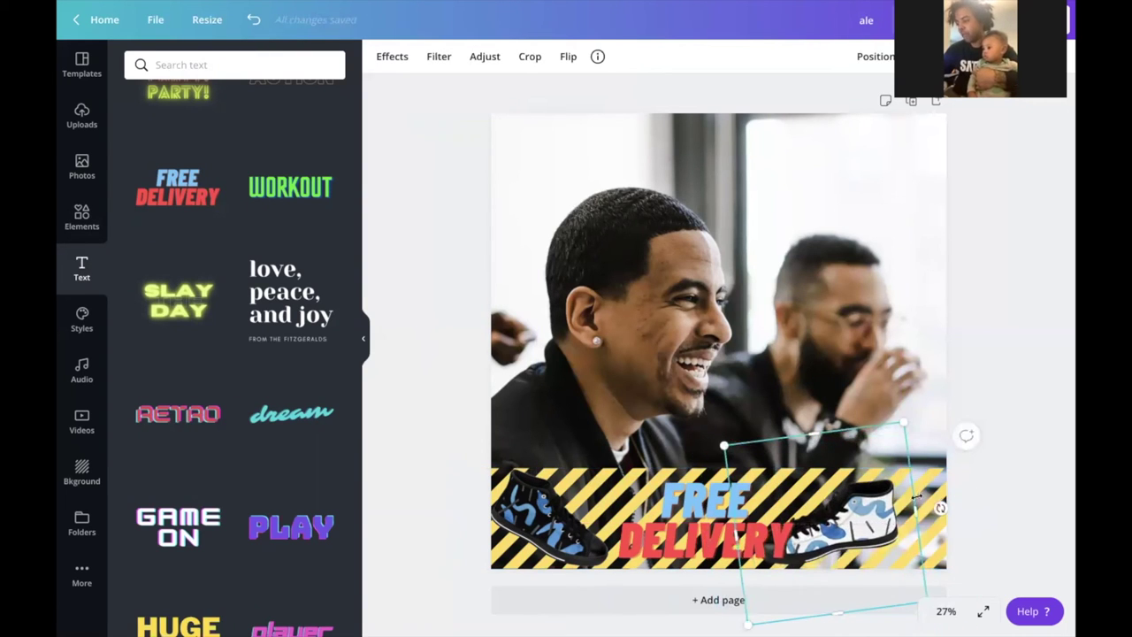
pyautogui.hotkey('ctrl', 'z')
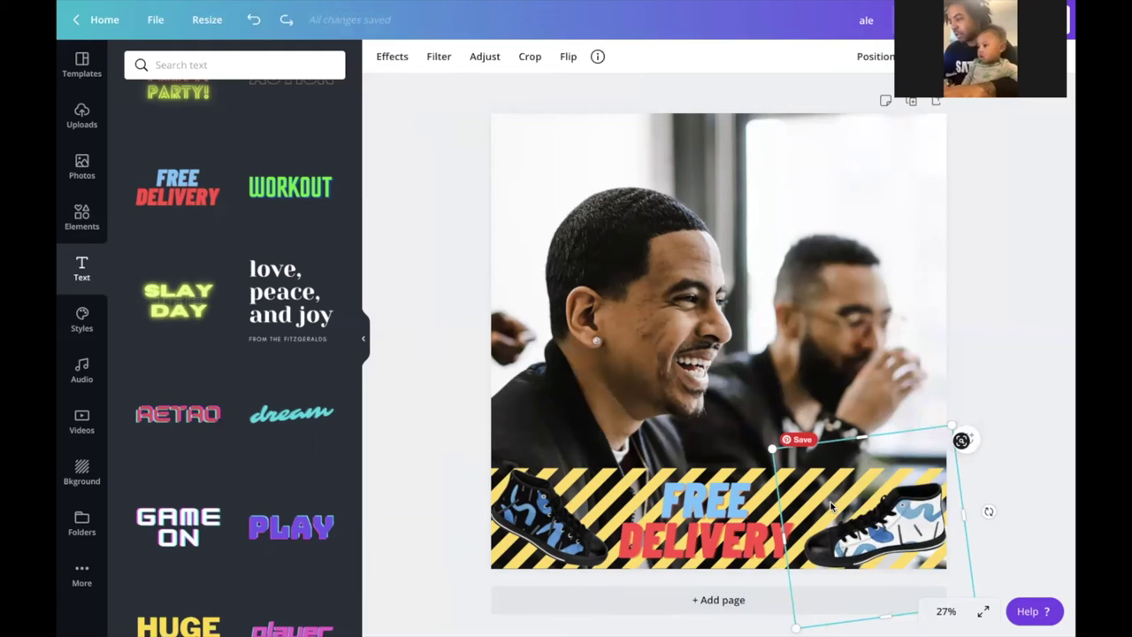
pyautogui.click(734, 476)
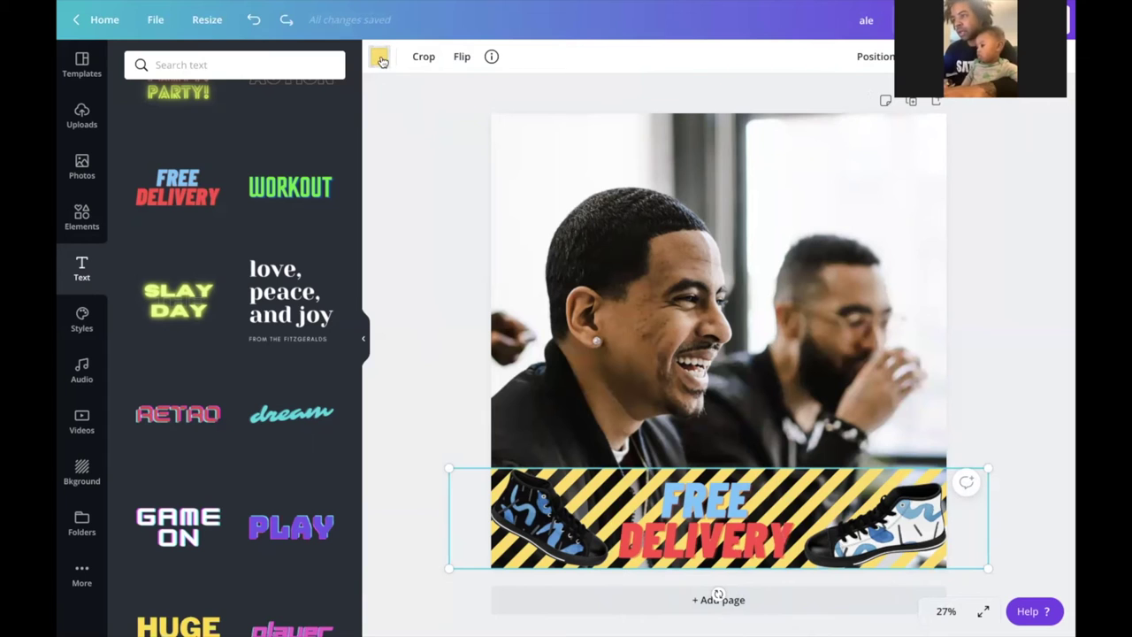
pyautogui.click(385, 173)
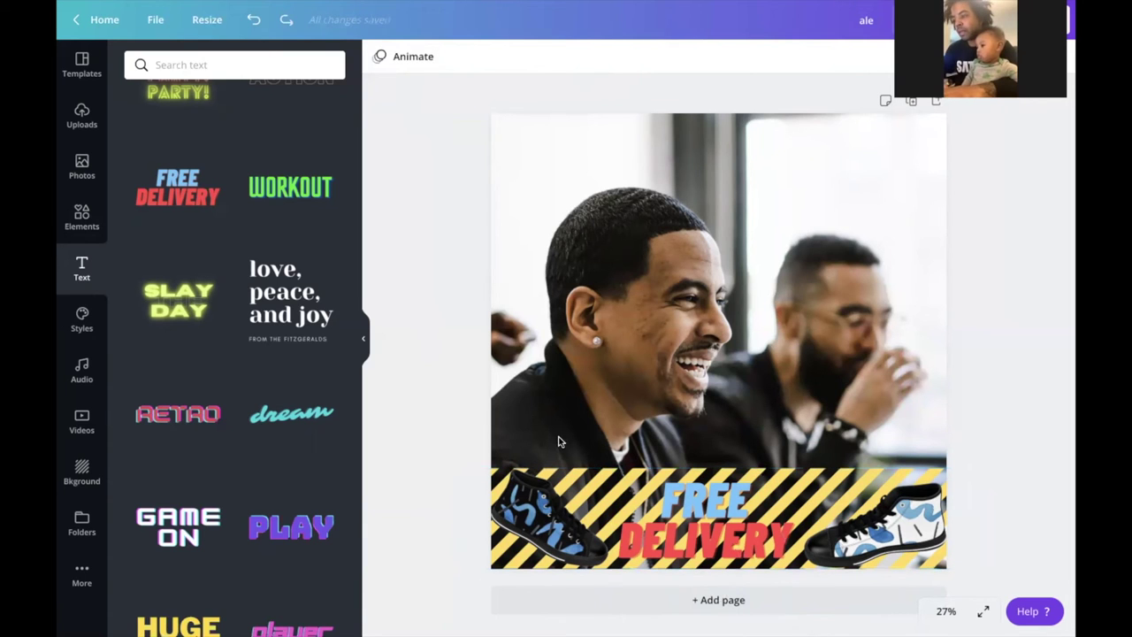
pyautogui.moveTo(860, 526); pyautogui.dragTo(837, 531)
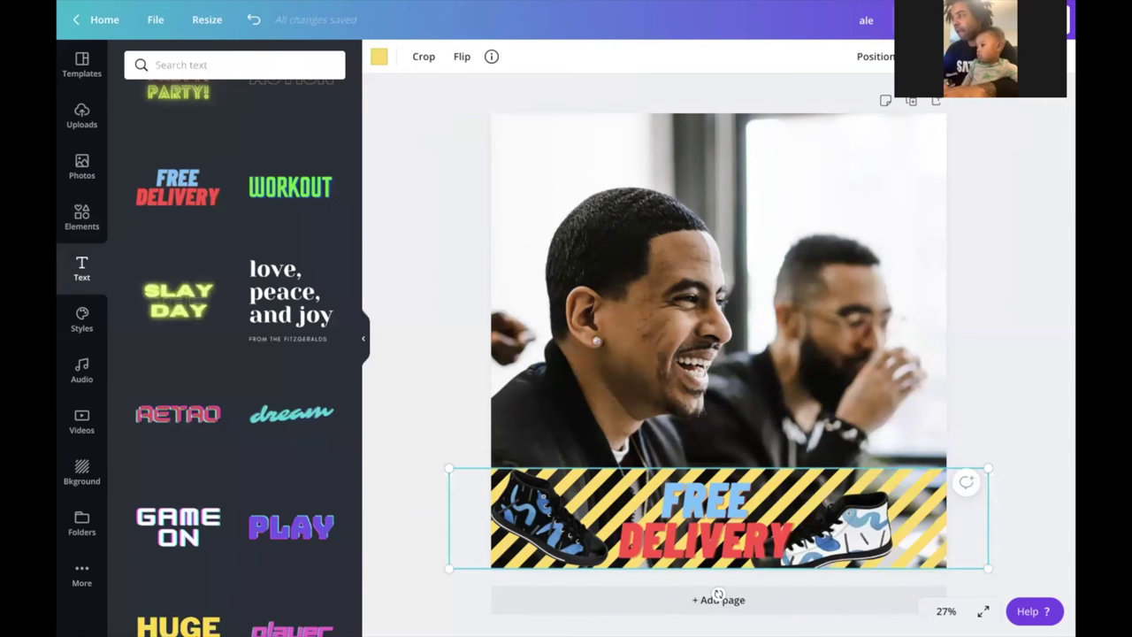
# Step: Duplicate the yellow striped strip, colour the copy dark red from the Drip palette, and offset it slightly over the original
pyautogui.click(920, 56)
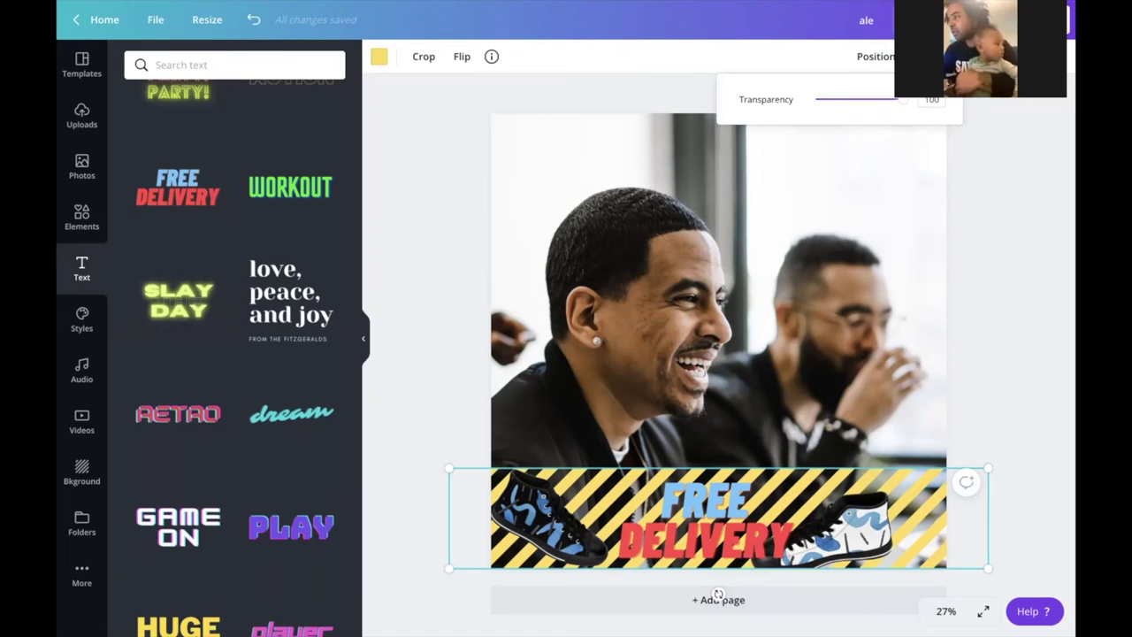
pyautogui.press('Escape')
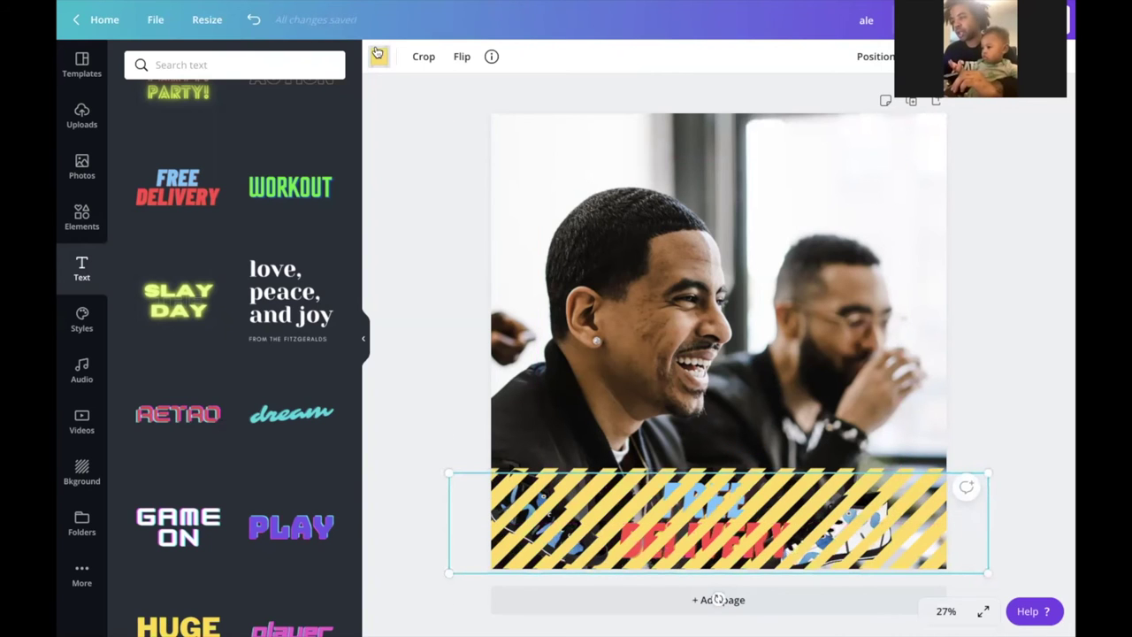
pyautogui.click(253, 311)
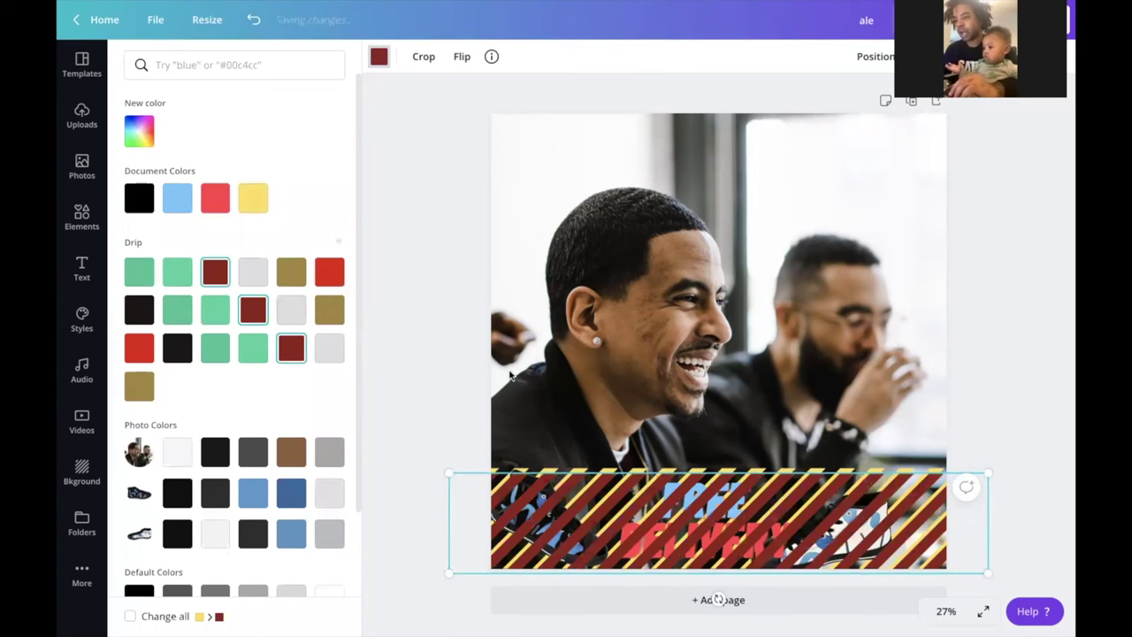
pyautogui.moveTo(801, 515); pyautogui.dragTo(800, 511)
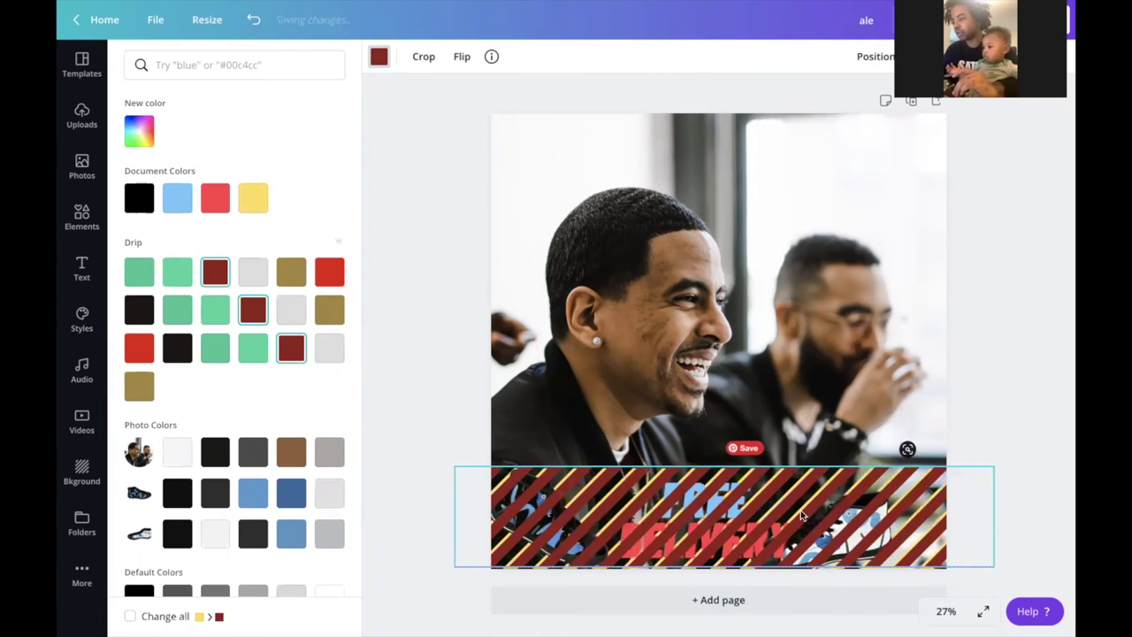
# Step: Send the dark red strip backward behind the text and both sneakers, and nudge it into line with the yellow strip
pyautogui.click(872, 69)
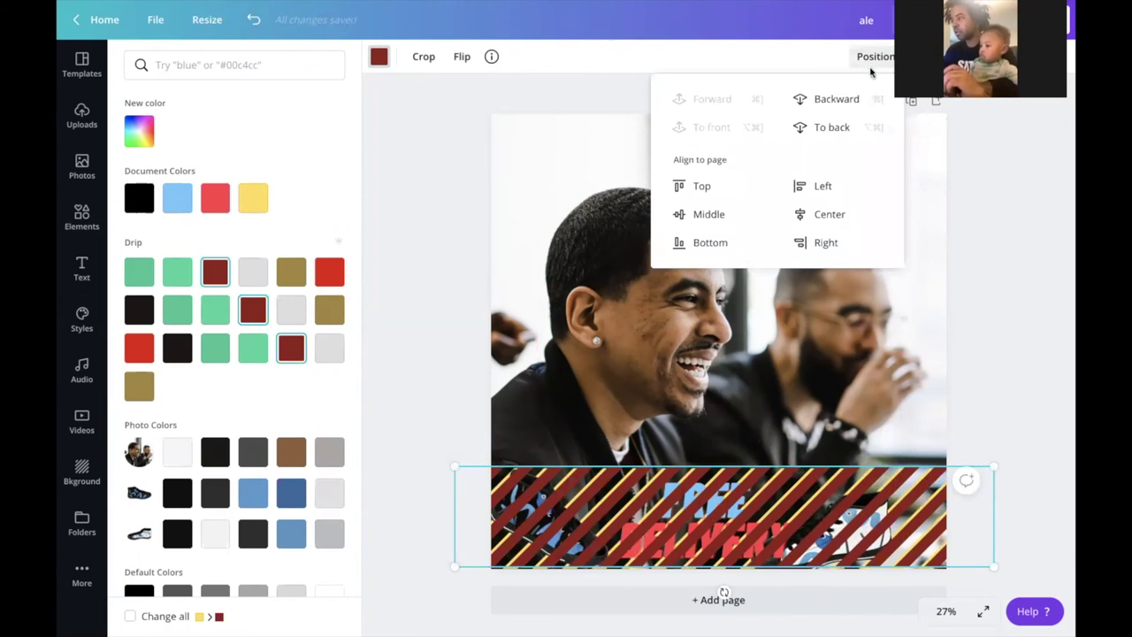
pyautogui.click(825, 98)
pyautogui.click(825, 99)
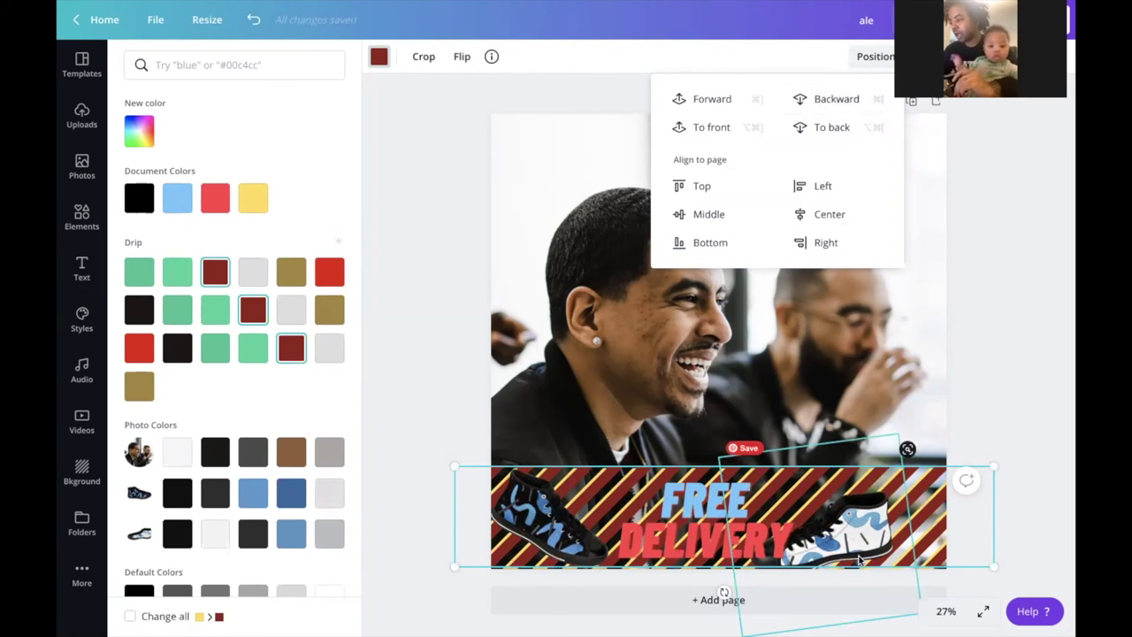
pyautogui.moveTo(870, 526); pyautogui.dragTo(857, 529)
pyautogui.click(926, 489)
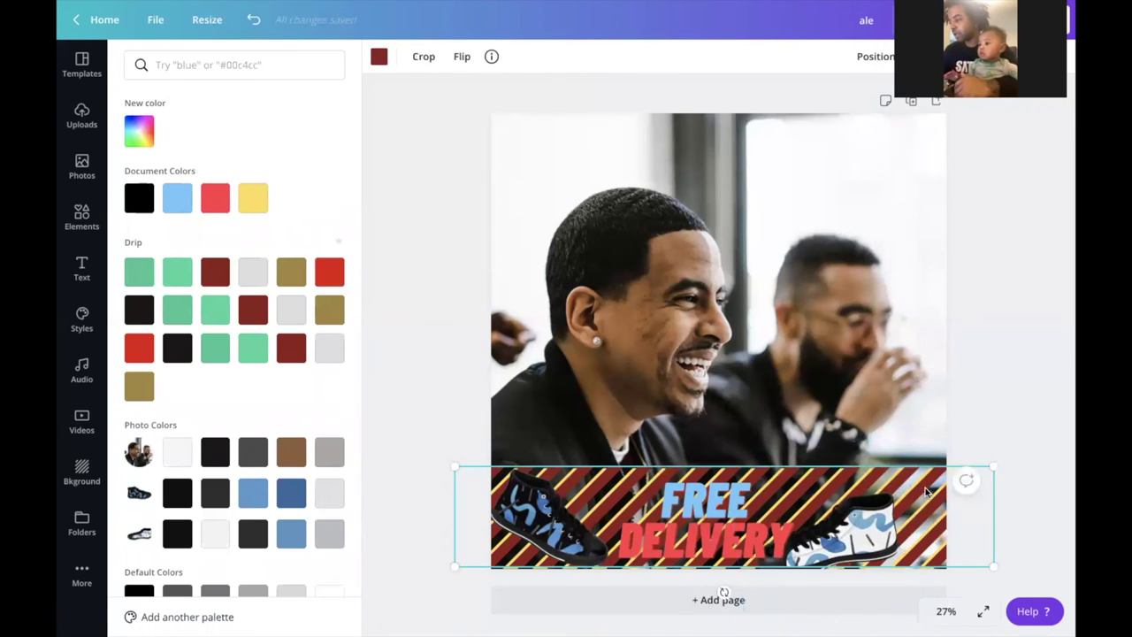
pyautogui.moveTo(924, 489); pyautogui.dragTo(923, 487)
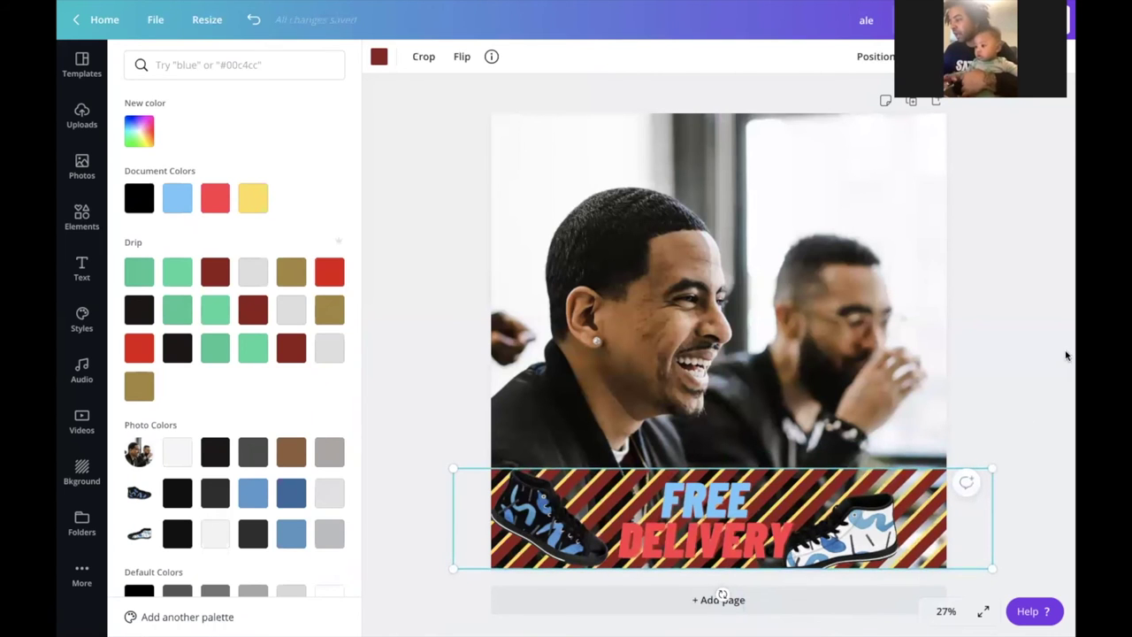
# Step: Move the white sneaker slightly up and right on the banner, away from the FREE DELIVERY text
pyautogui.click(916, 504)
pyautogui.click(917, 505)
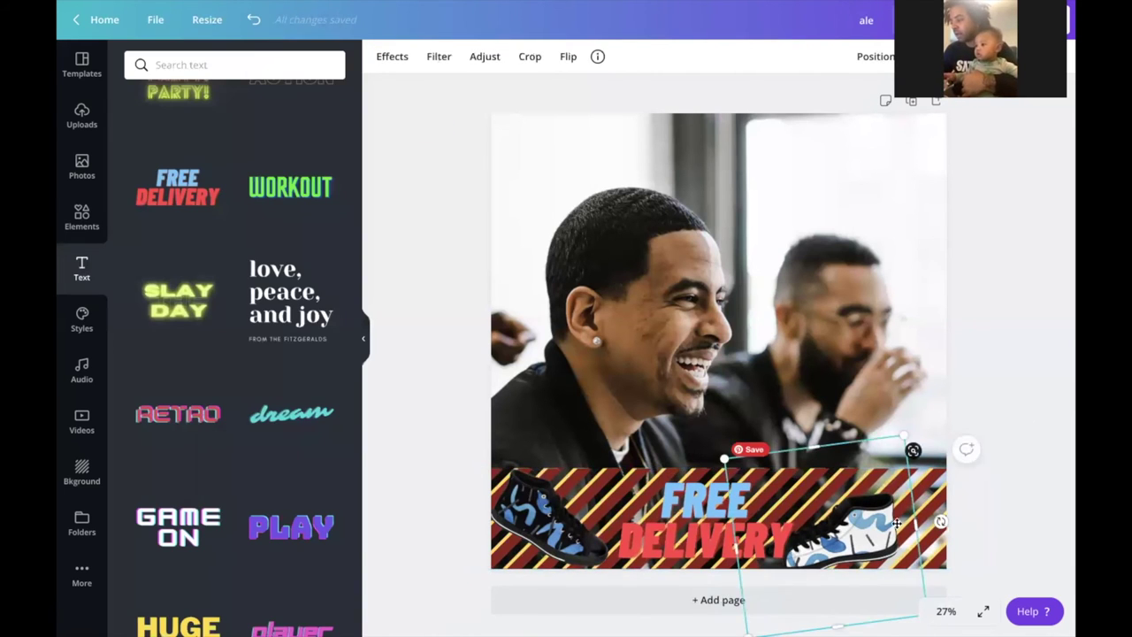
pyautogui.moveTo(894, 523); pyautogui.dragTo(920, 510)
pyautogui.click(1017, 406)
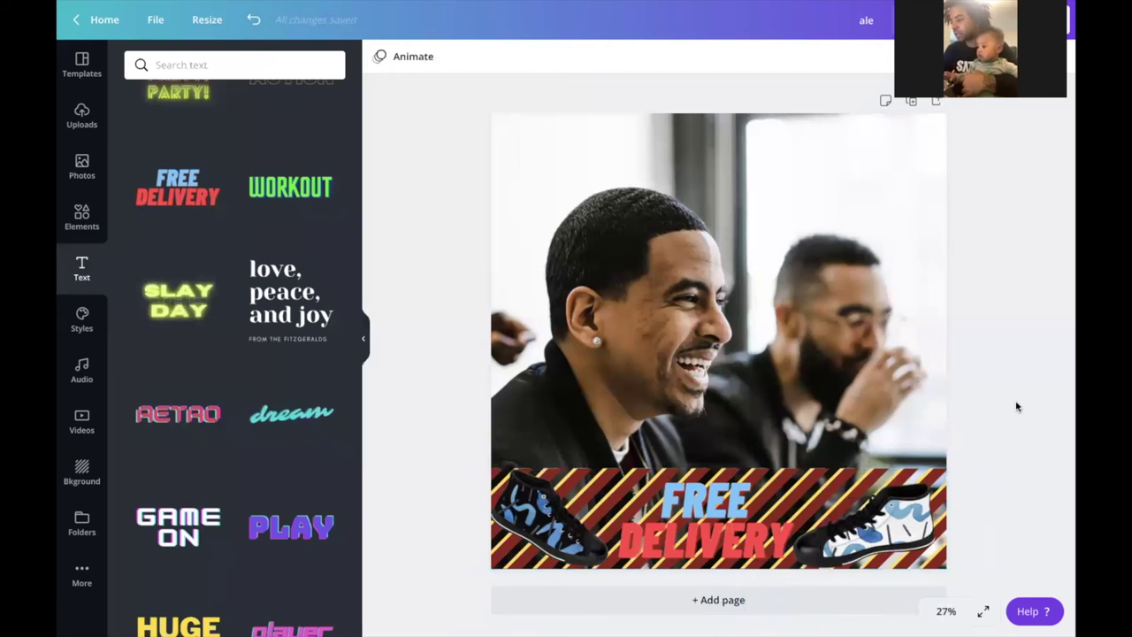
# Step: Browse the font combinations for an alternative and delete the FREE DELIVERY text from the banner
pyautogui.click(723, 499)
pyautogui.scroll(-3, 325, 493)
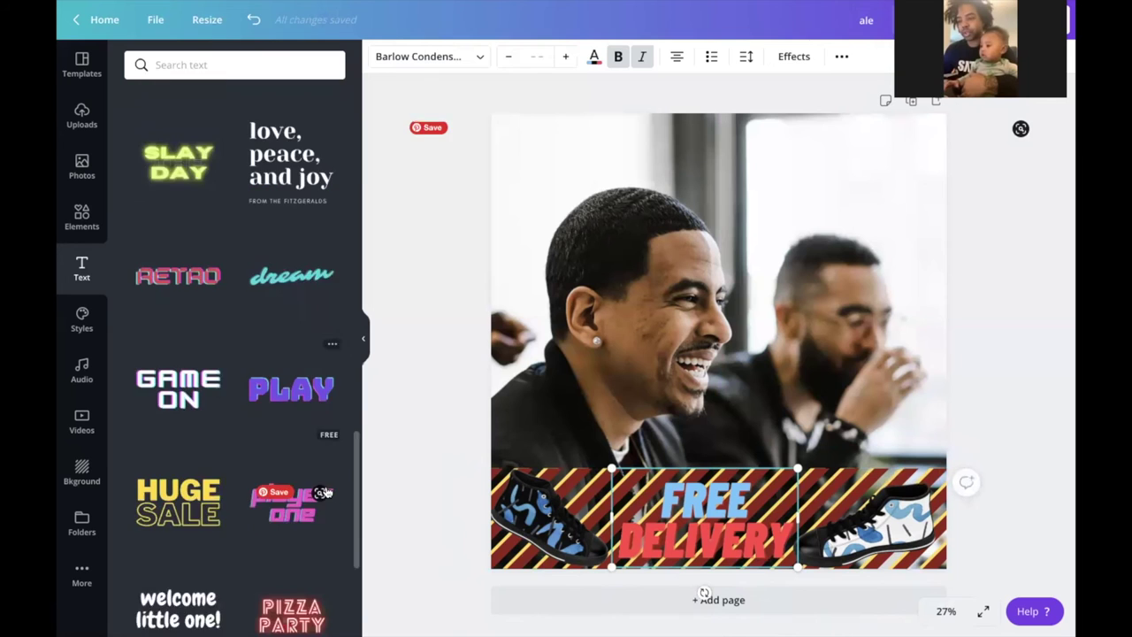
pyautogui.scroll(-4, 324, 492)
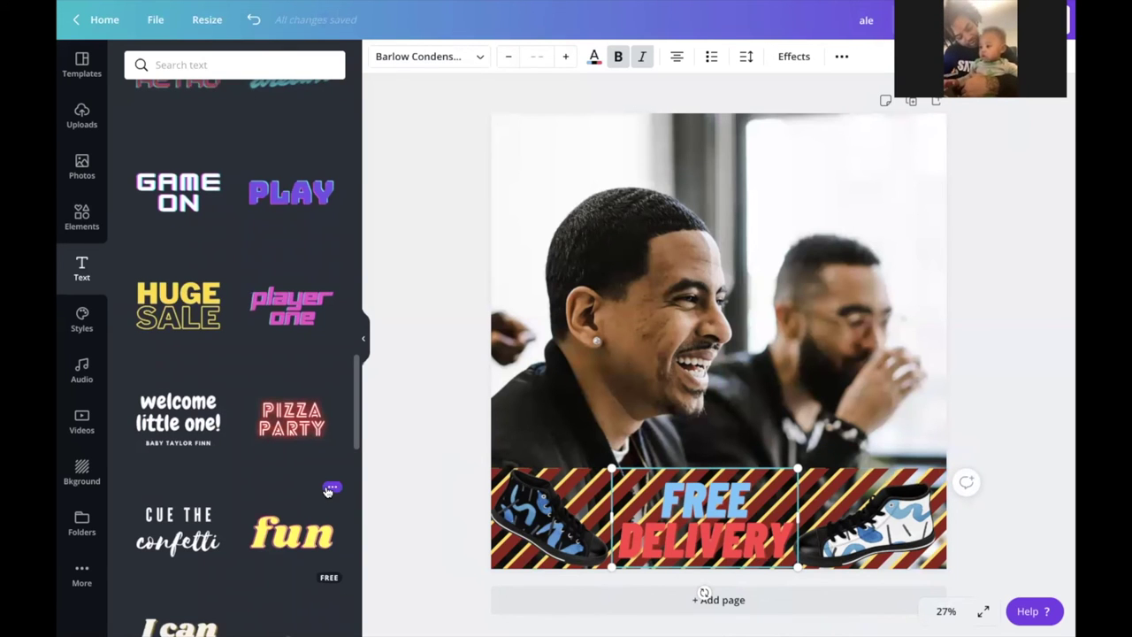
pyautogui.scroll(-2, 206, 504)
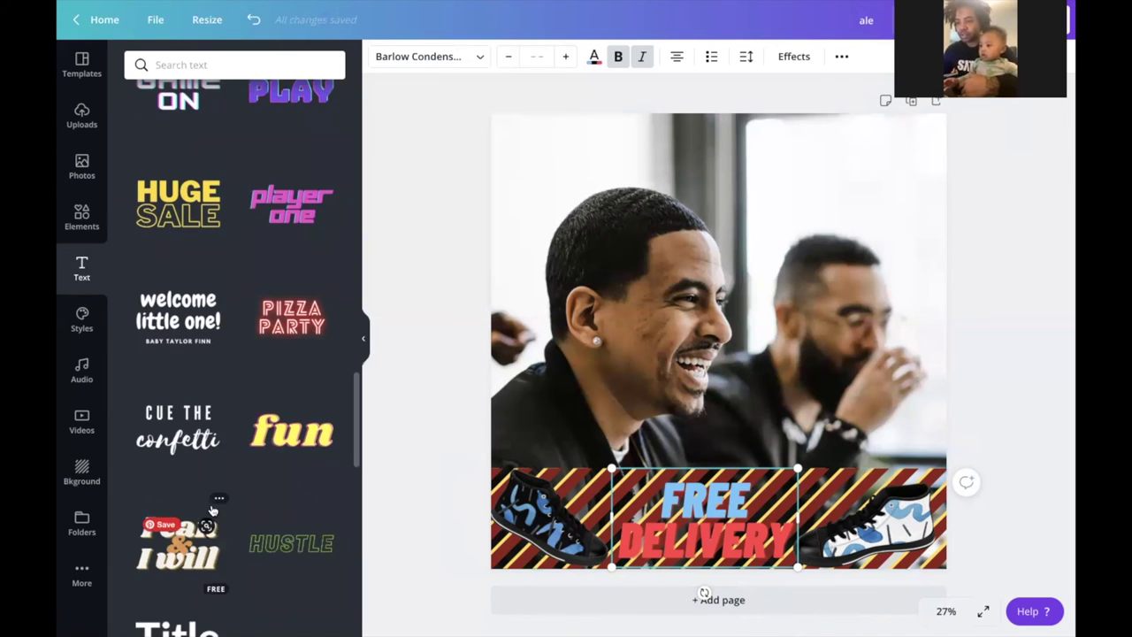
pyautogui.scroll(-10, 205, 435)
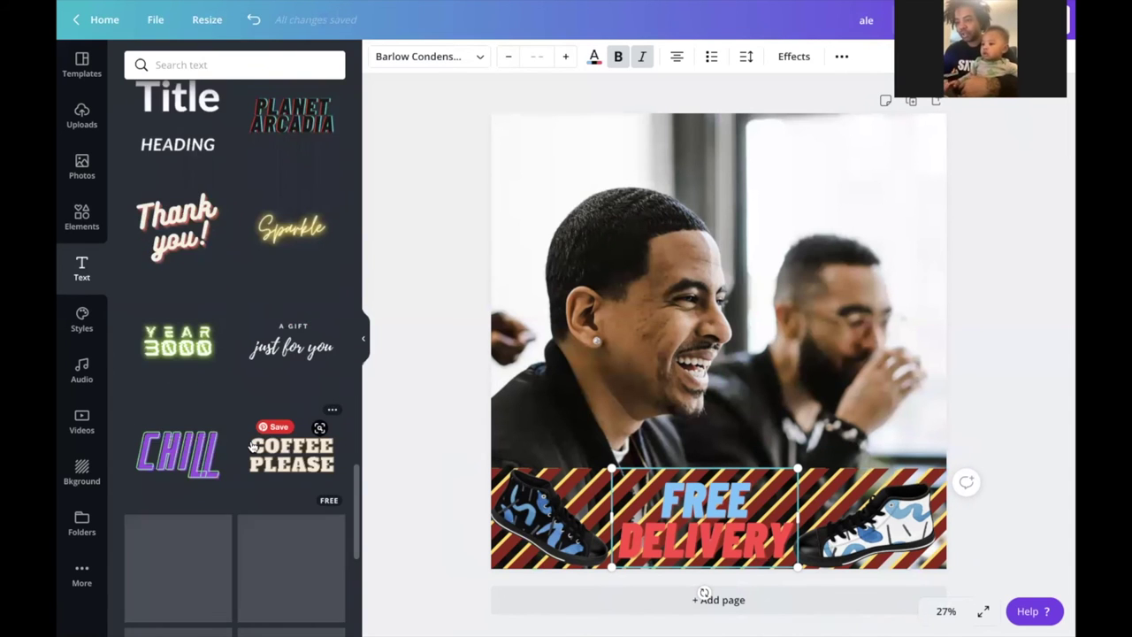
pyautogui.scroll(-5, 251, 445)
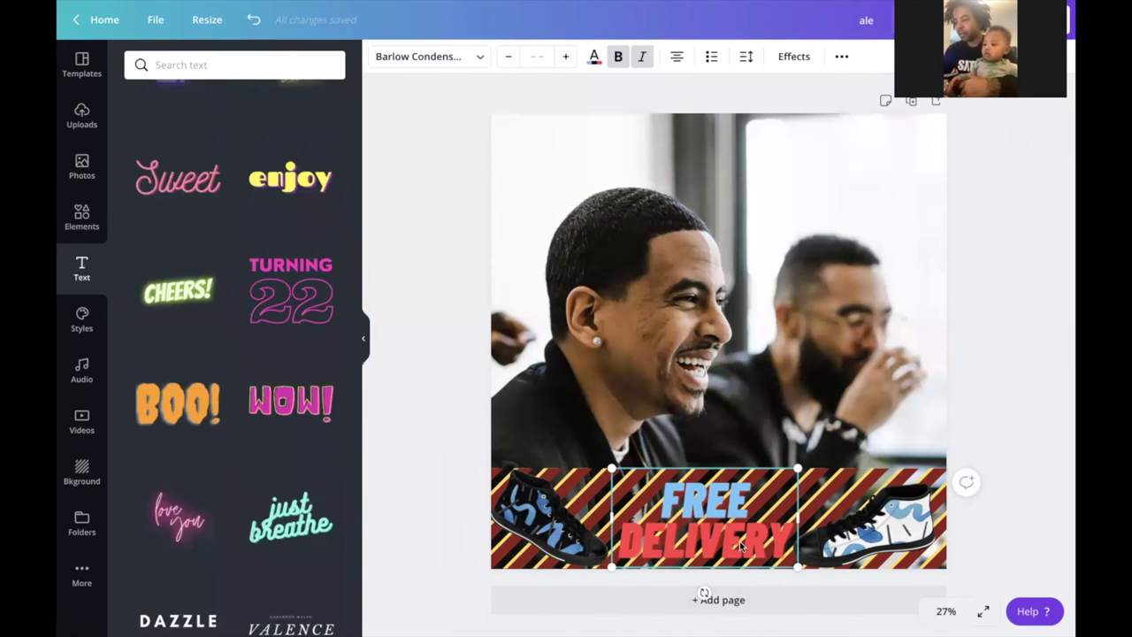
pyautogui.press('Delete')
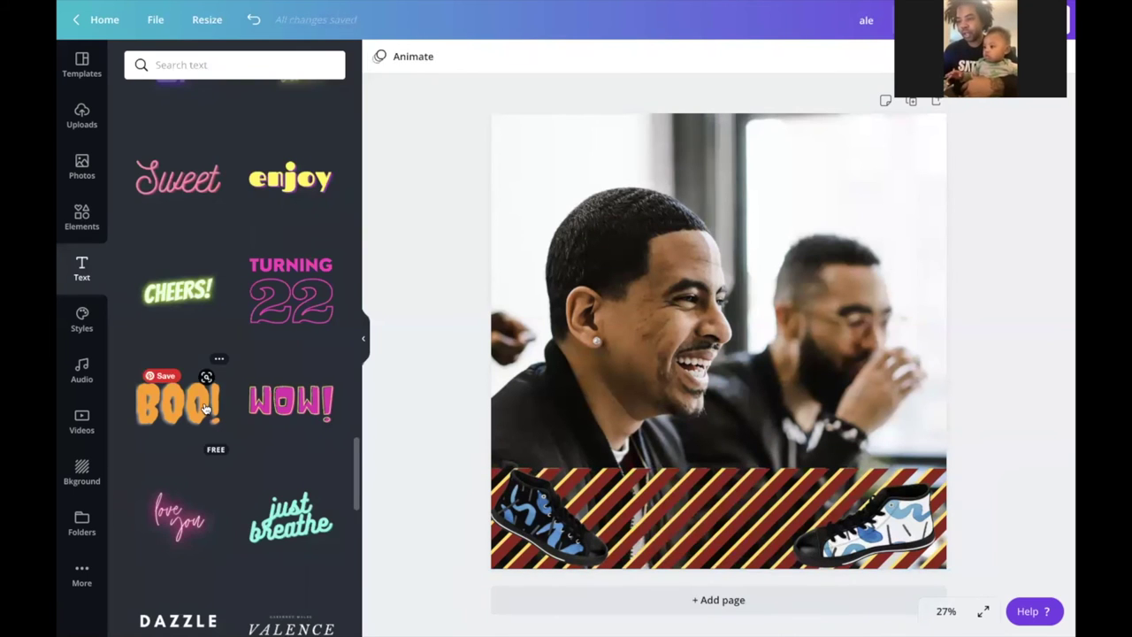
# Step: Look through more font combinations and search the text library for "split"
pyautogui.scroll(-3, 204, 407)
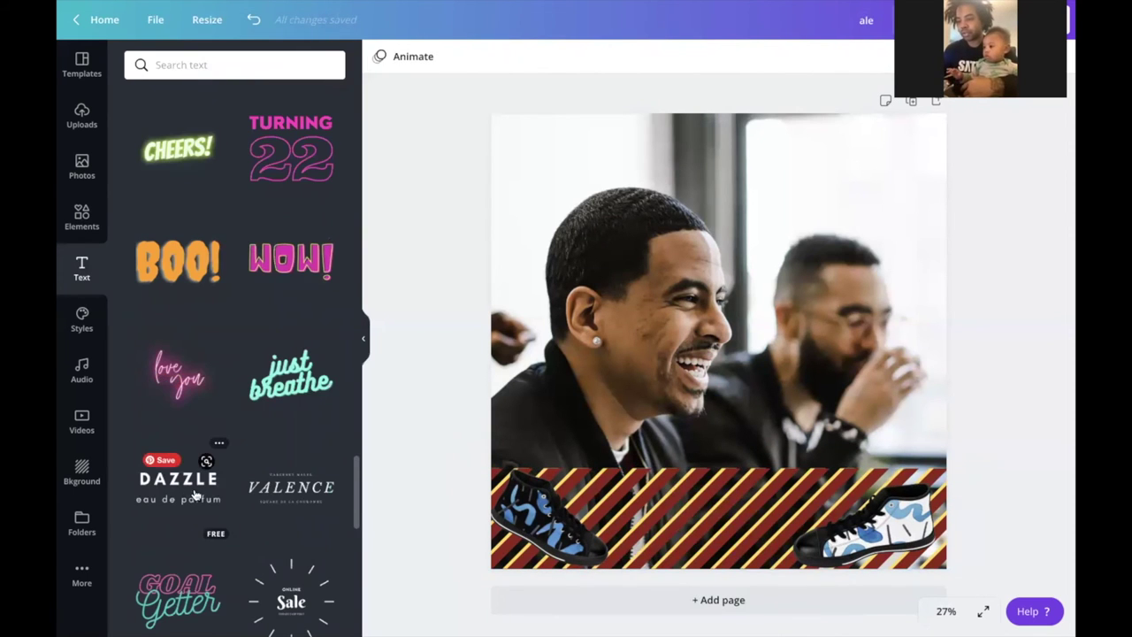
pyautogui.scroll(-5, 195, 494)
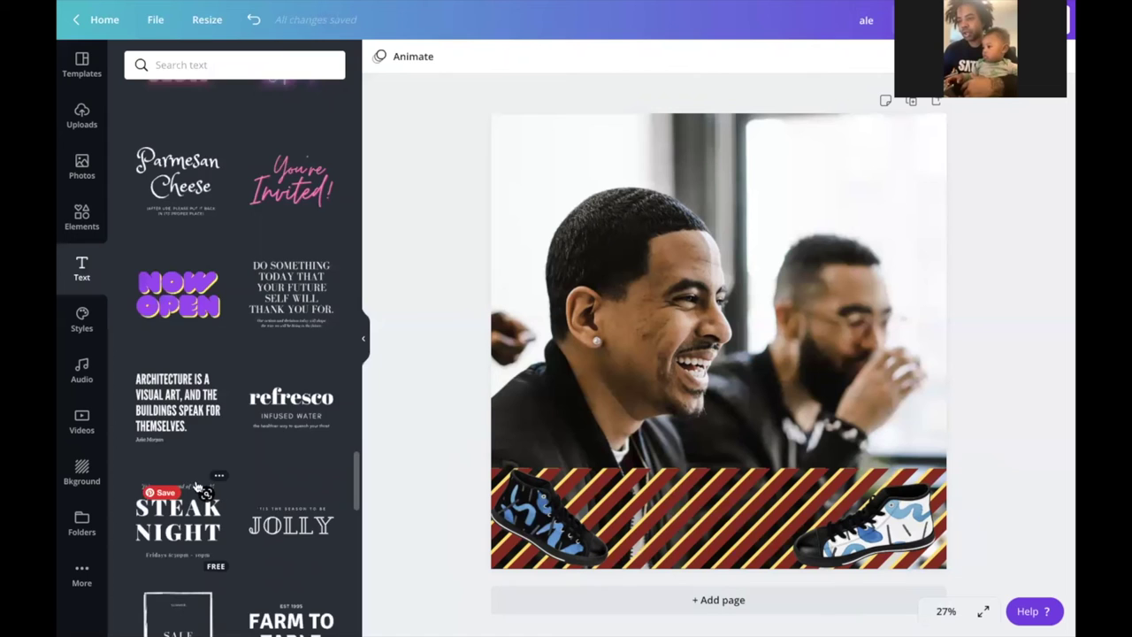
pyautogui.scroll(-10, 196, 485)
pyautogui.click(177, 64)
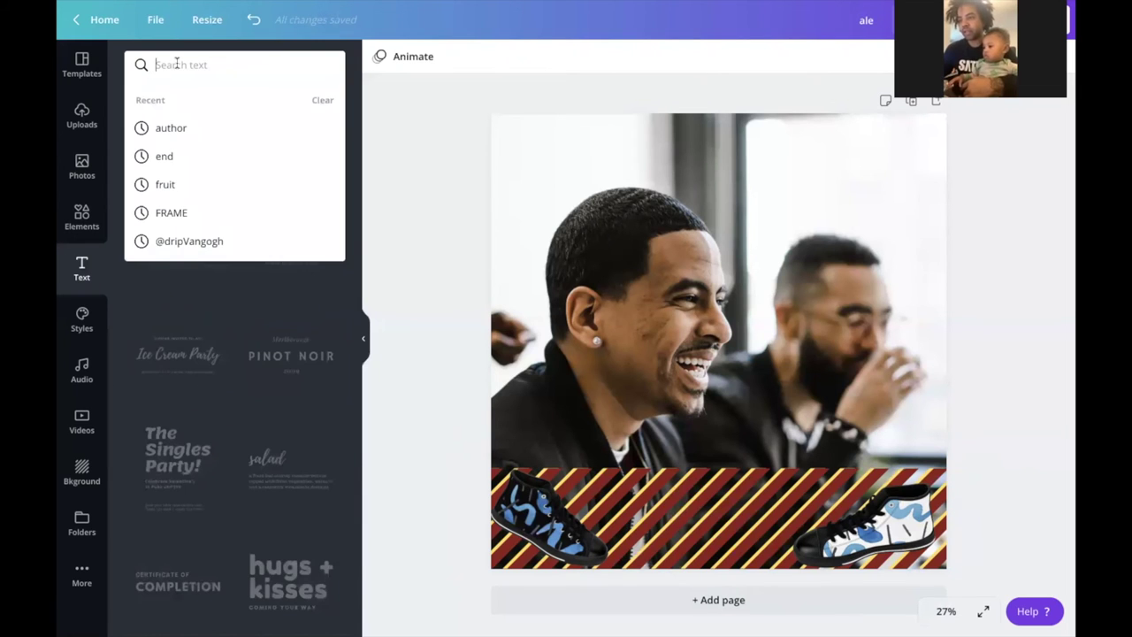
pyautogui.write('split')
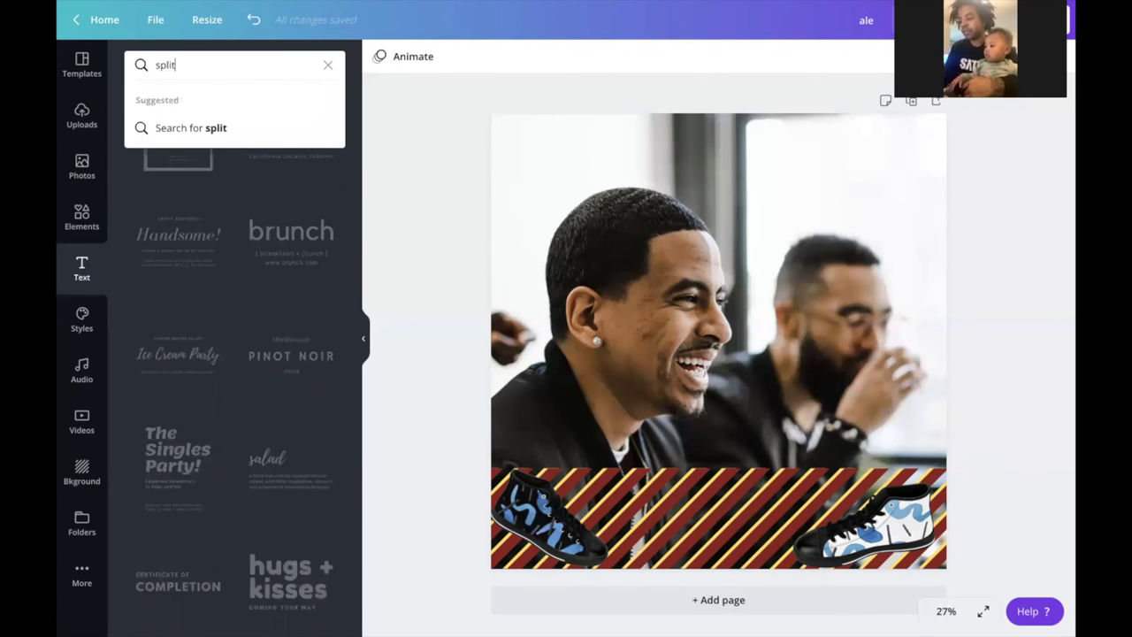
pyautogui.press('Return')
# Step: Search the elements library for "split"
pyautogui.click(82, 115)
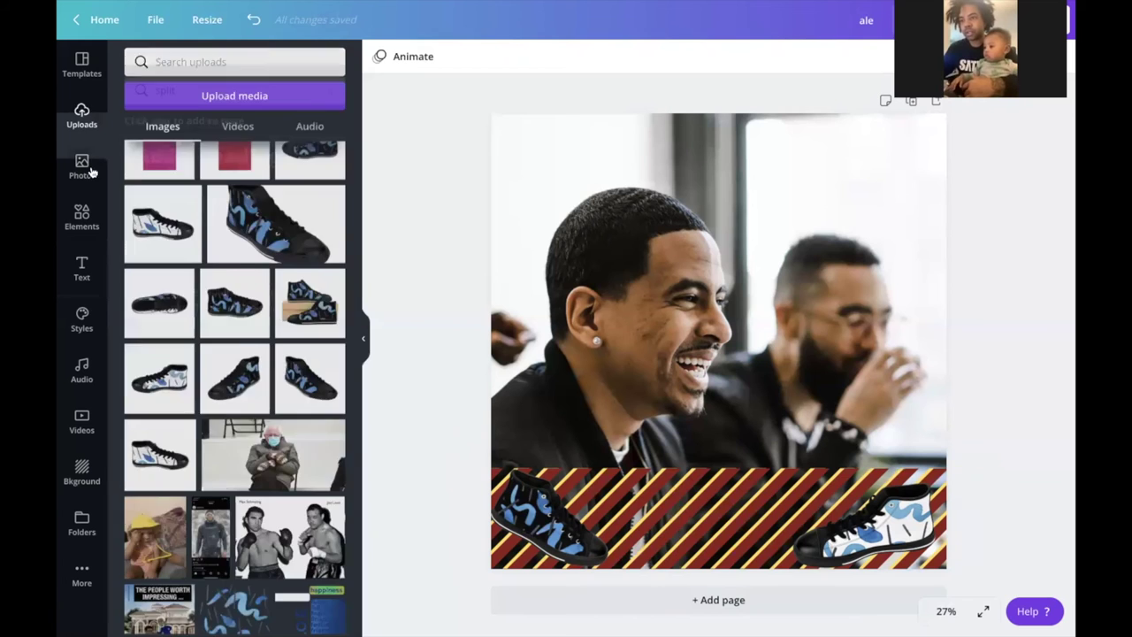
pyautogui.click(82, 216)
pyautogui.click(169, 64)
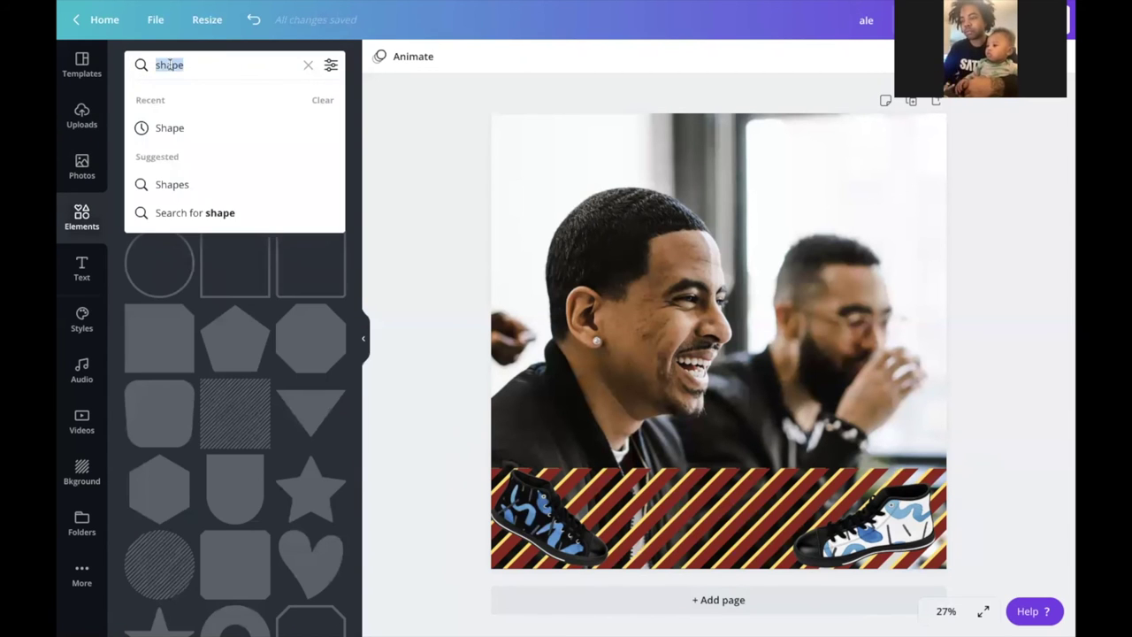
pyautogui.write('split')
pyautogui.press('Return')
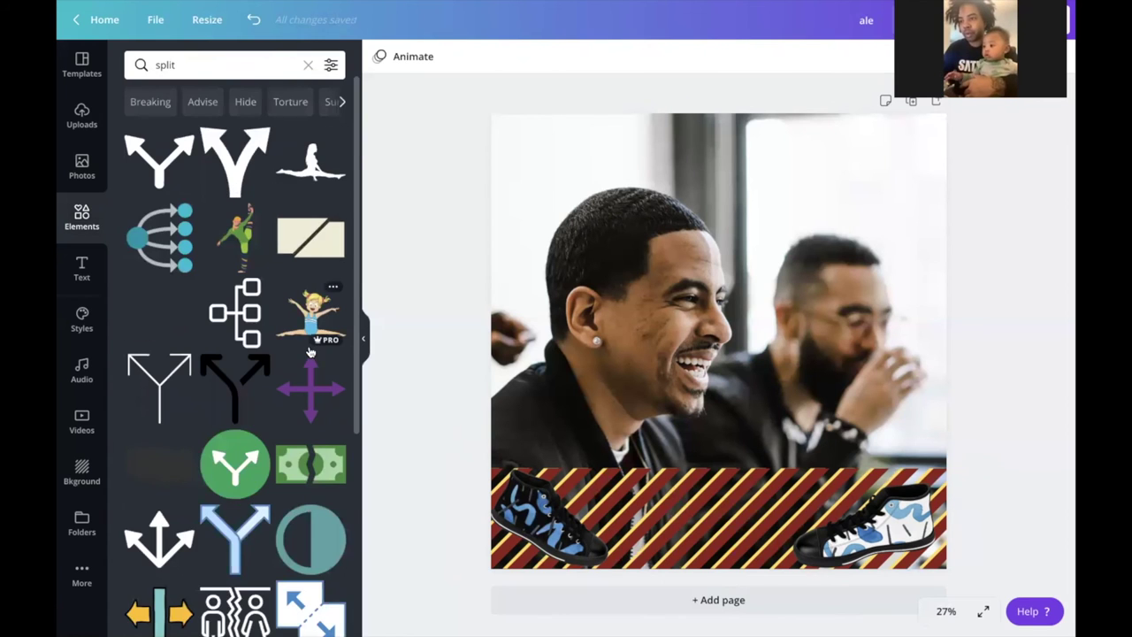
# Step: Add the black split graphic with two vertical bars and outward arrows, and place it on the middle of the striped banner
pyautogui.scroll(-5, 310, 352)
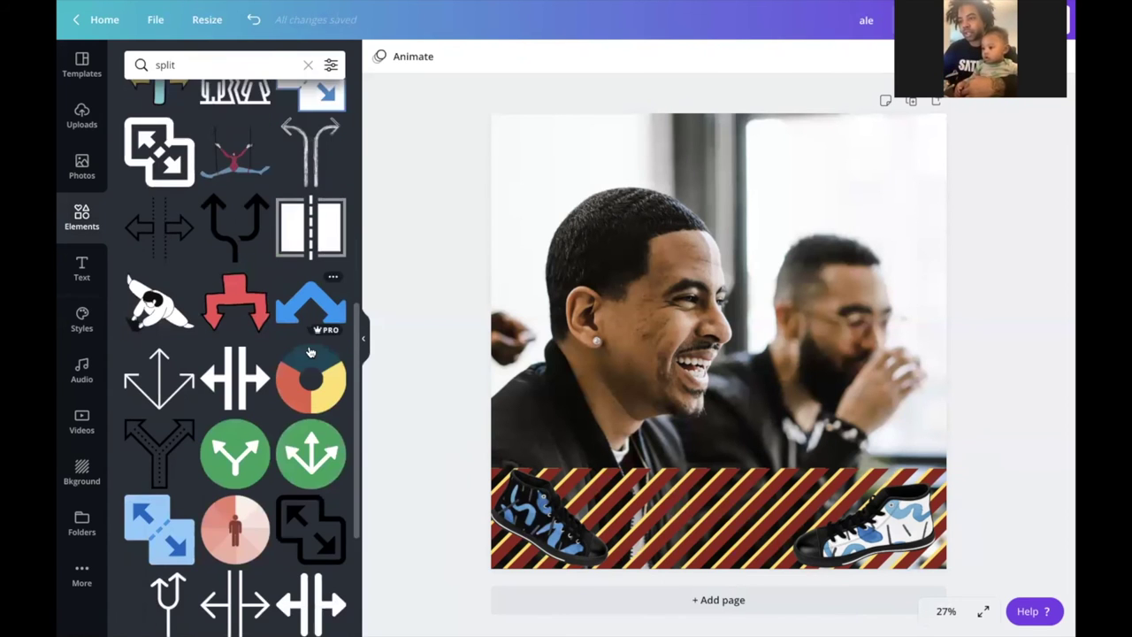
pyautogui.scroll(-4, 308, 352)
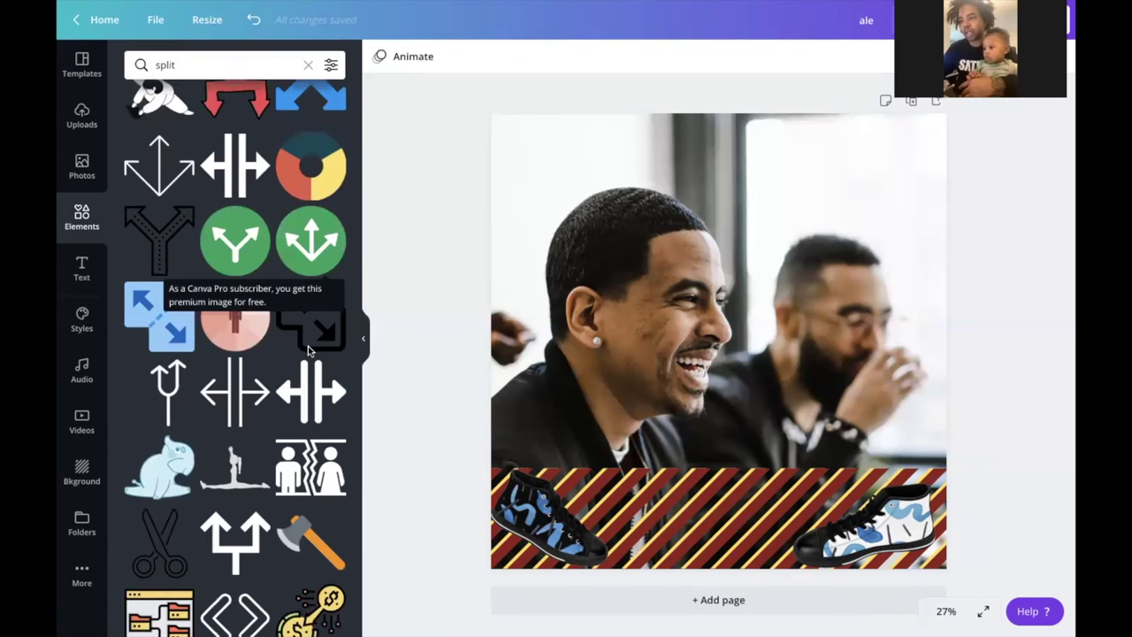
pyautogui.scroll(-6, 308, 351)
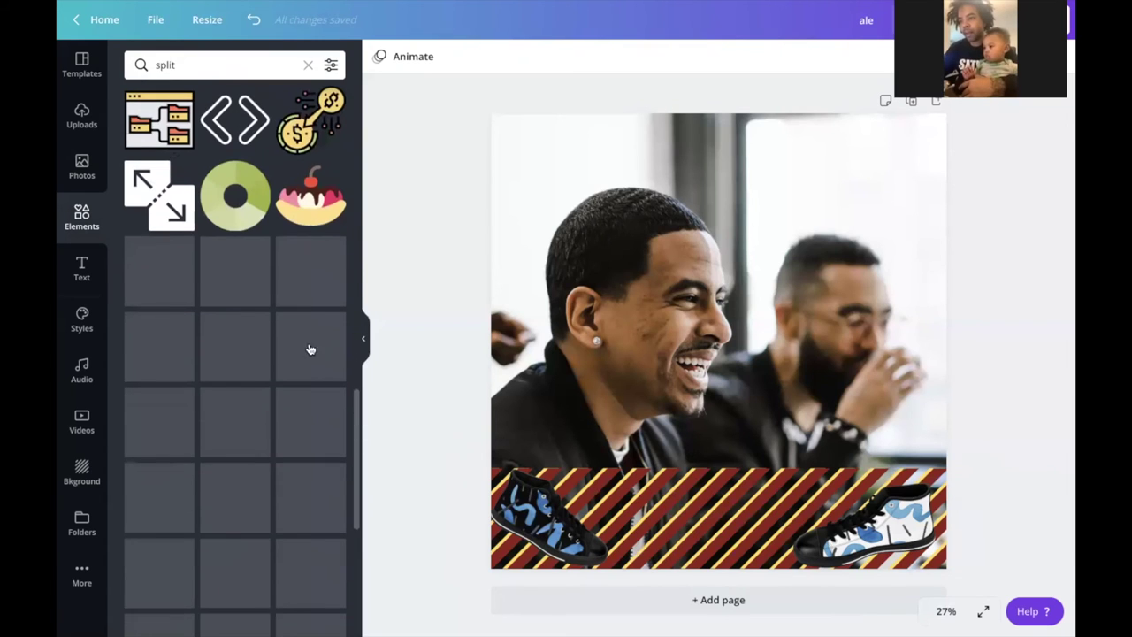
pyautogui.scroll(-2, 310, 349)
pyautogui.scroll(-1, 310, 349)
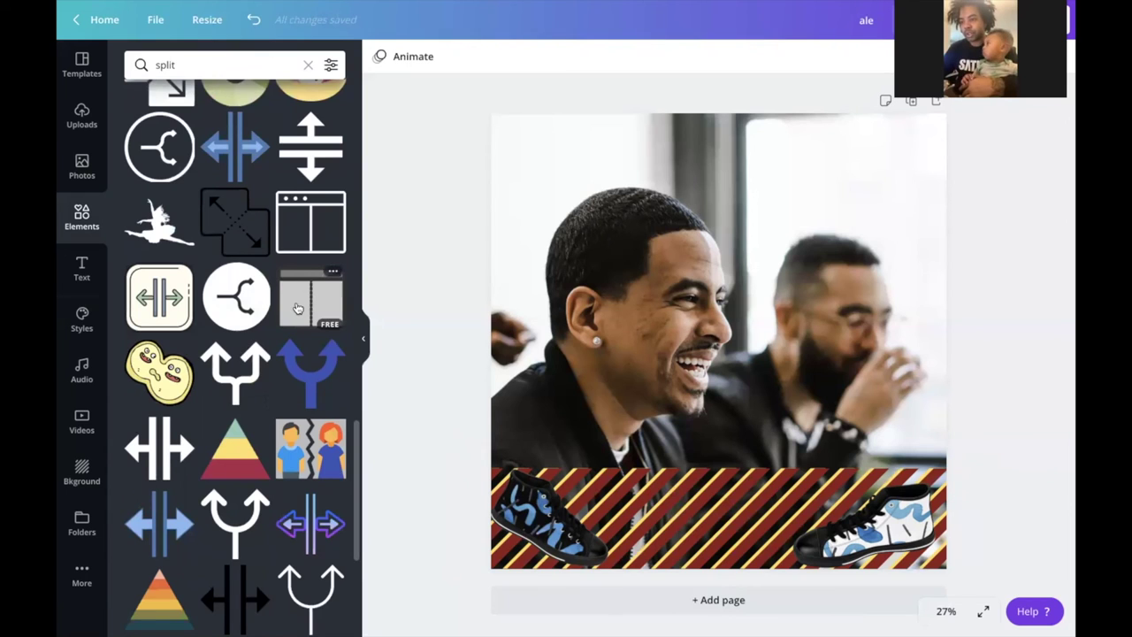
pyautogui.scroll(-5, 319, 522)
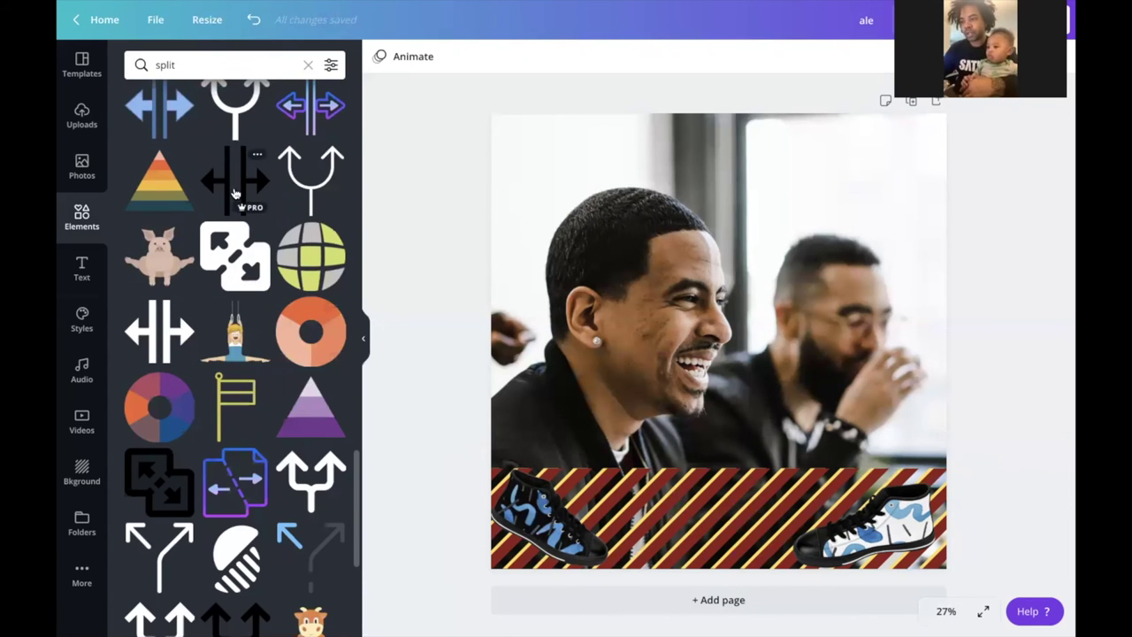
pyautogui.click(234, 193)
pyautogui.moveTo(747, 404); pyautogui.dragTo(758, 447)
pyautogui.moveTo(757, 464); pyautogui.dragTo(737, 505)
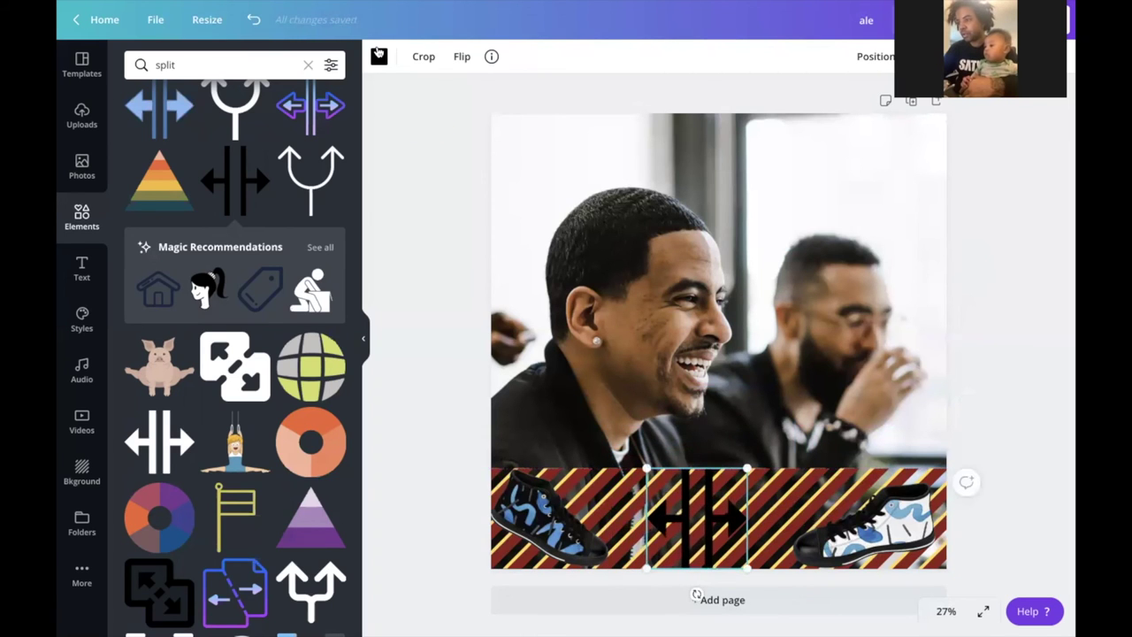
# Step: Try light gray shades on the split arrow graphic and recolor it with the near-white photo color of the white sneaker
pyautogui.click(378, 56)
pyautogui.click(291, 311)
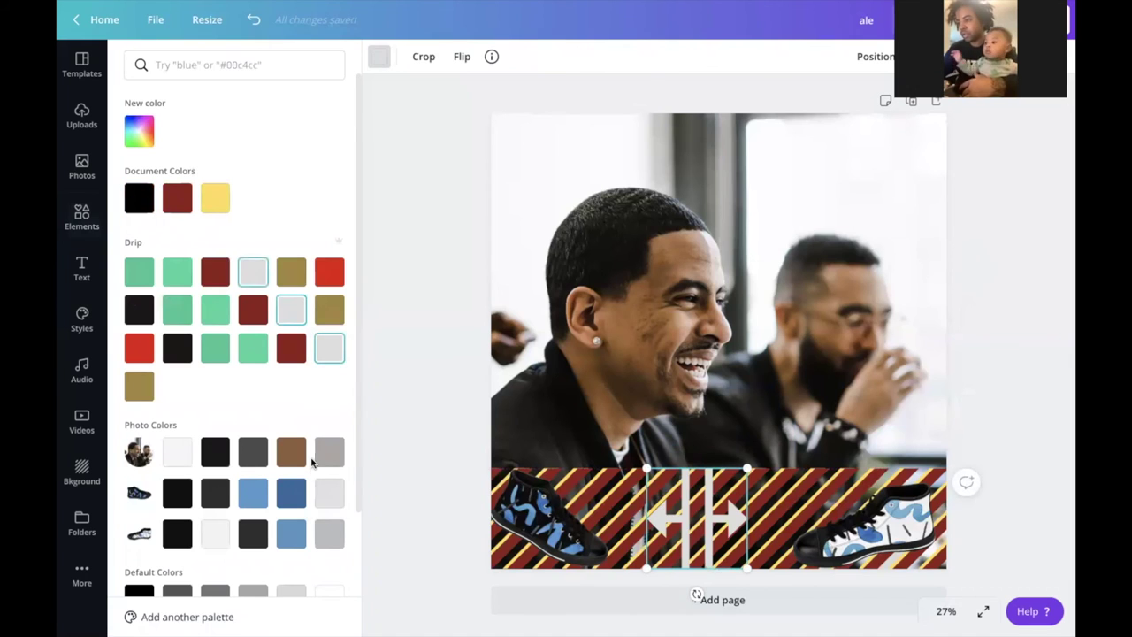
pyautogui.click(324, 492)
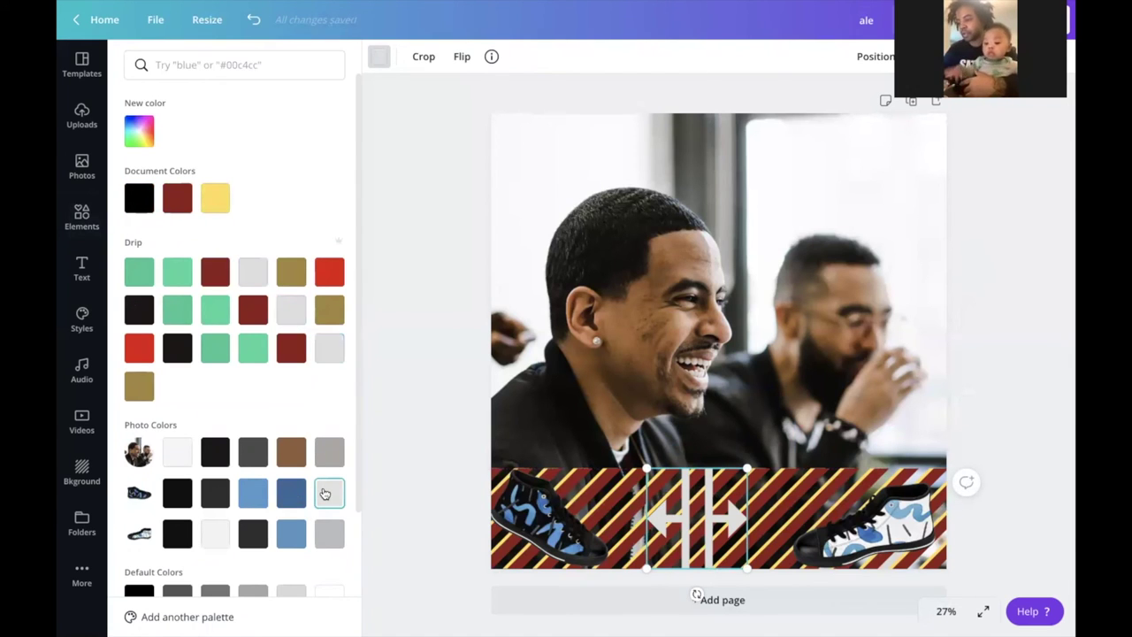
pyautogui.click(328, 535)
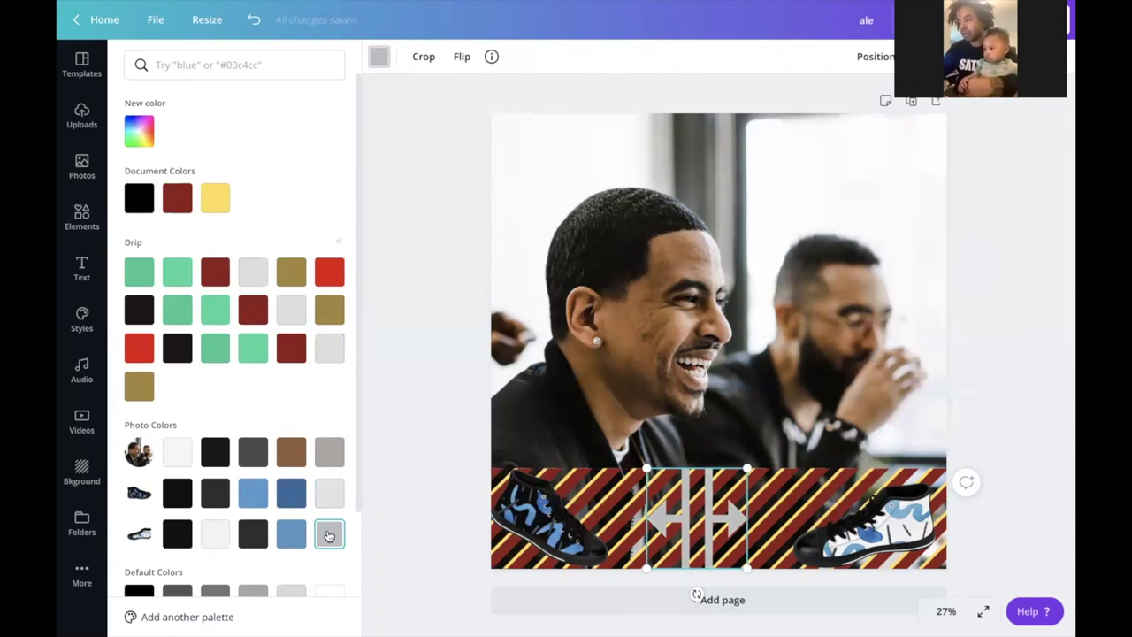
pyautogui.click(324, 498)
pyautogui.click(212, 537)
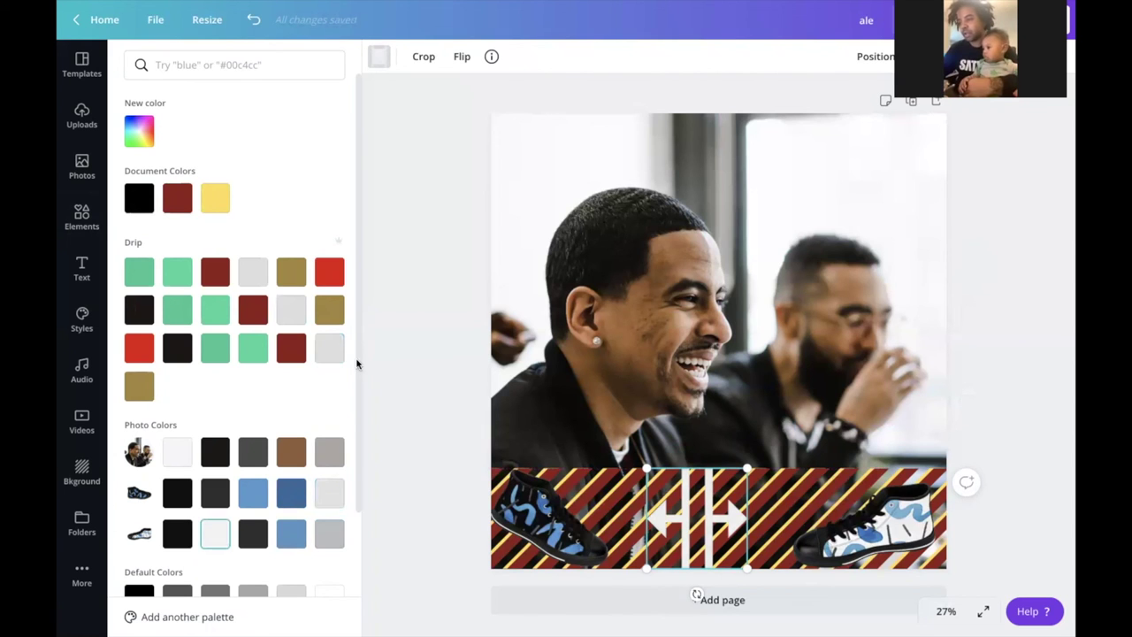
# Step: Clear the "split" search in the text library and look through the font combinations
pyautogui.click(67, 250)
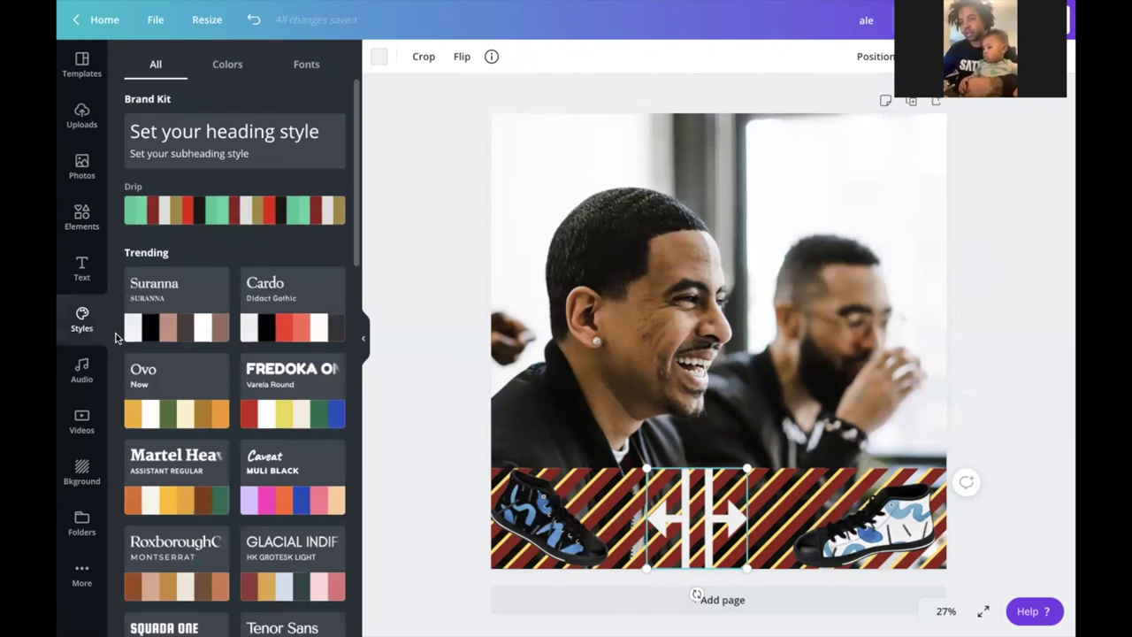
pyautogui.click(65, 272)
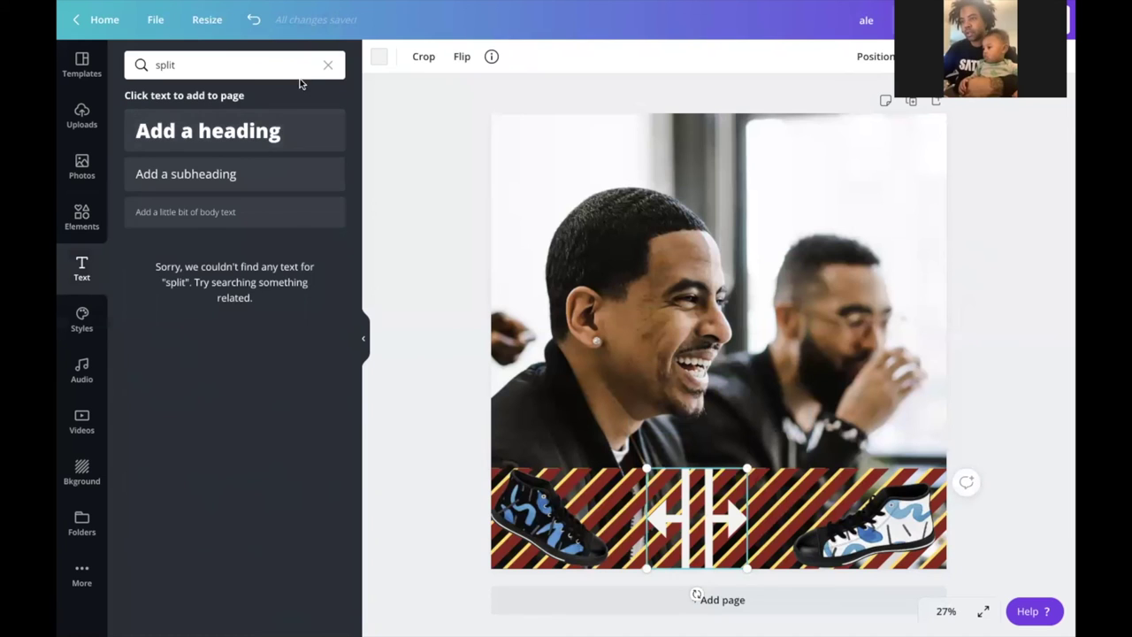
pyautogui.click(324, 65)
pyautogui.scroll(-2, 294, 149)
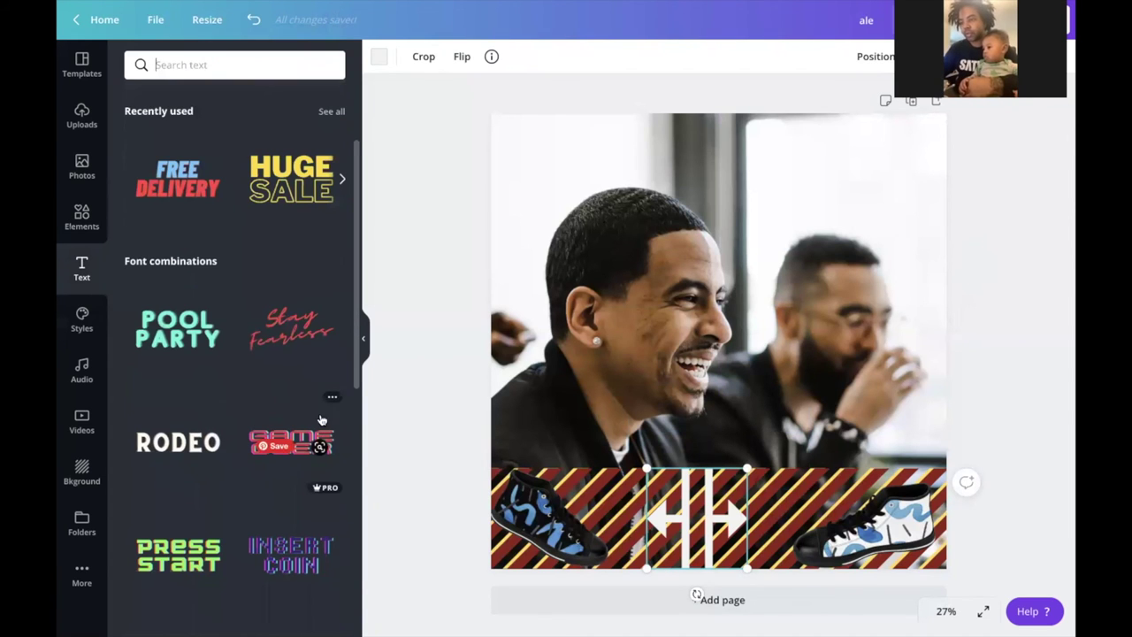
pyautogui.scroll(-3, 288, 417)
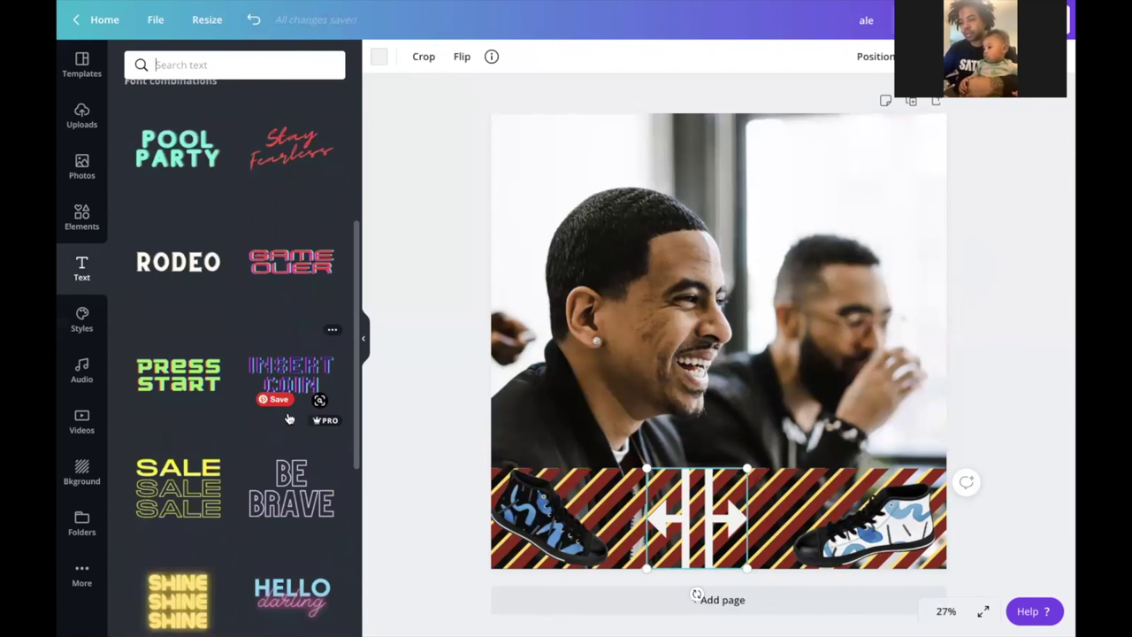
pyautogui.scroll(3, 221, 168)
pyautogui.scroll(2, 221, 166)
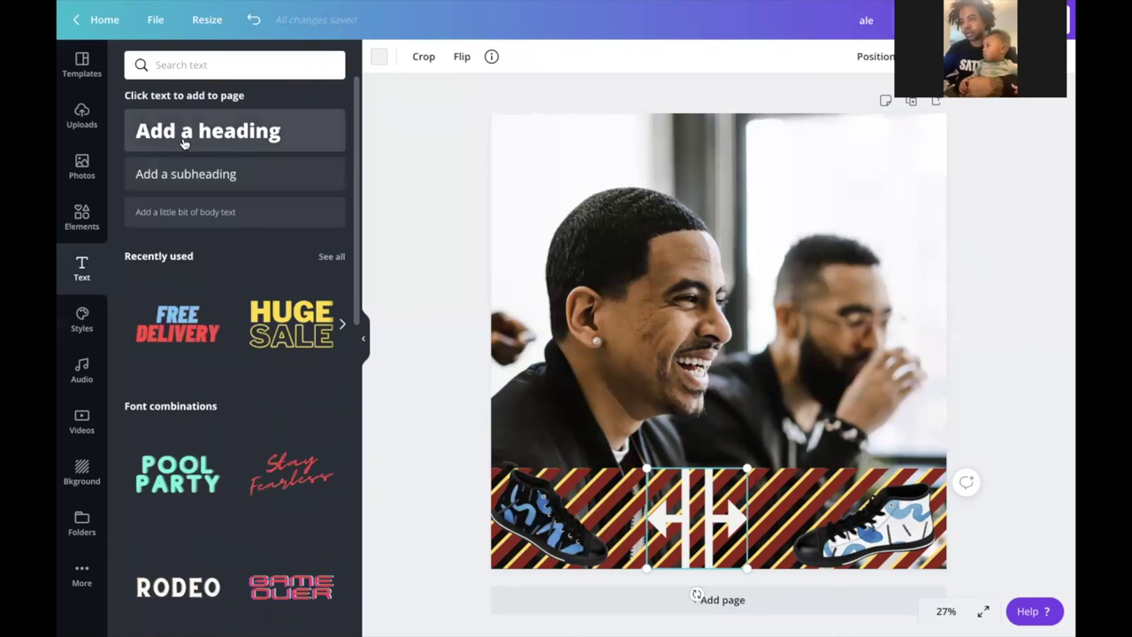
# Step: Add a heading to the page that reads "Drip"
pyautogui.click(190, 133)
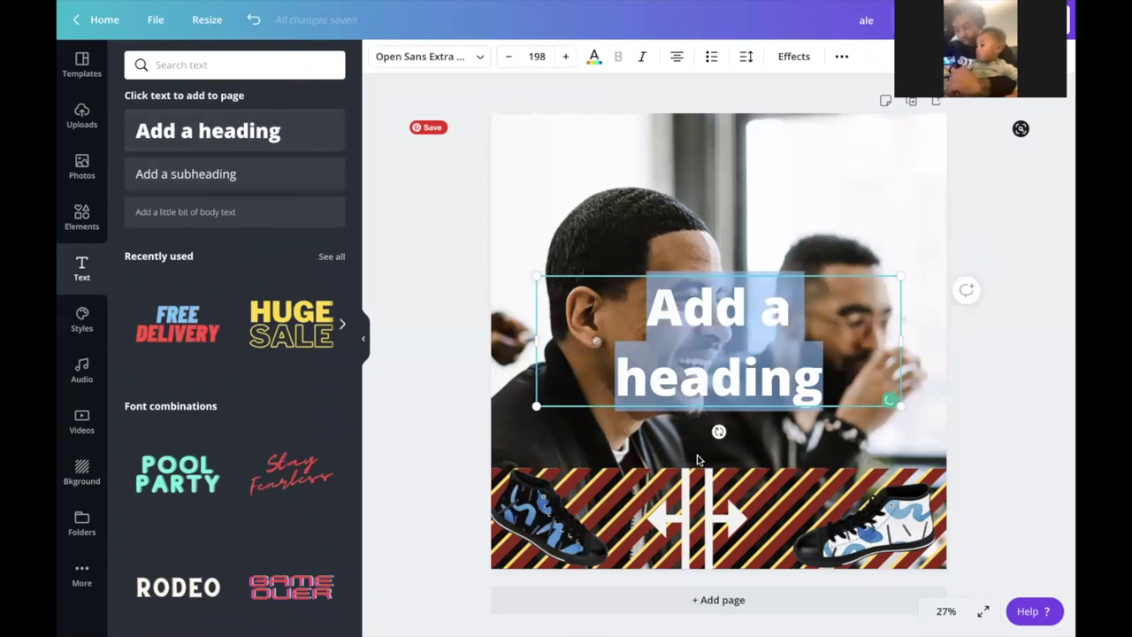
pyautogui.write('Dr')
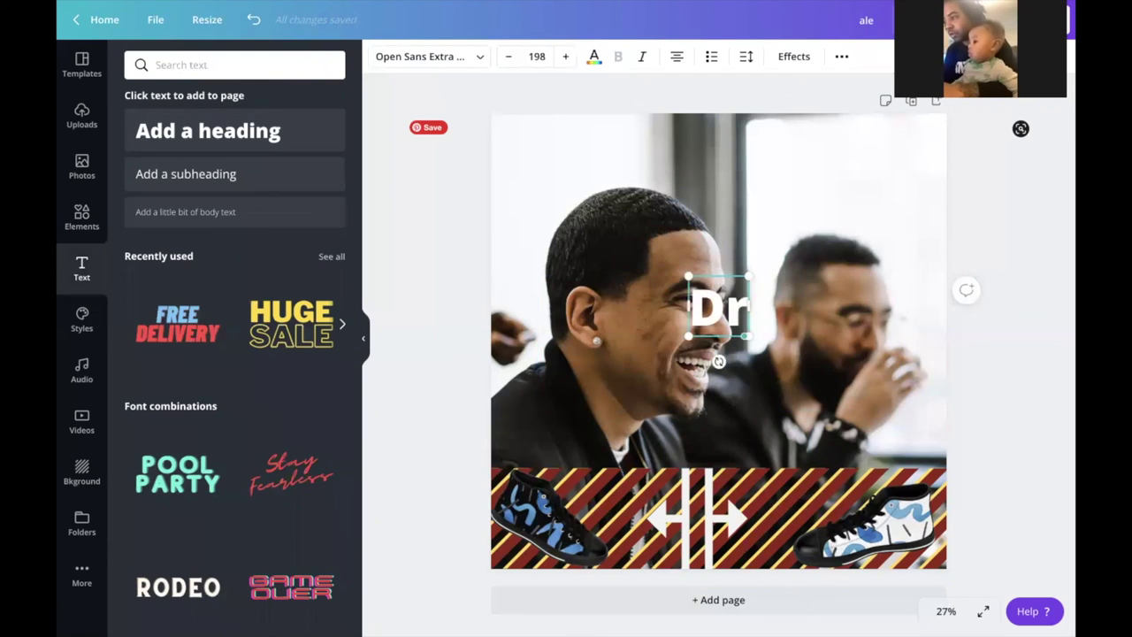
pyautogui.write('i')
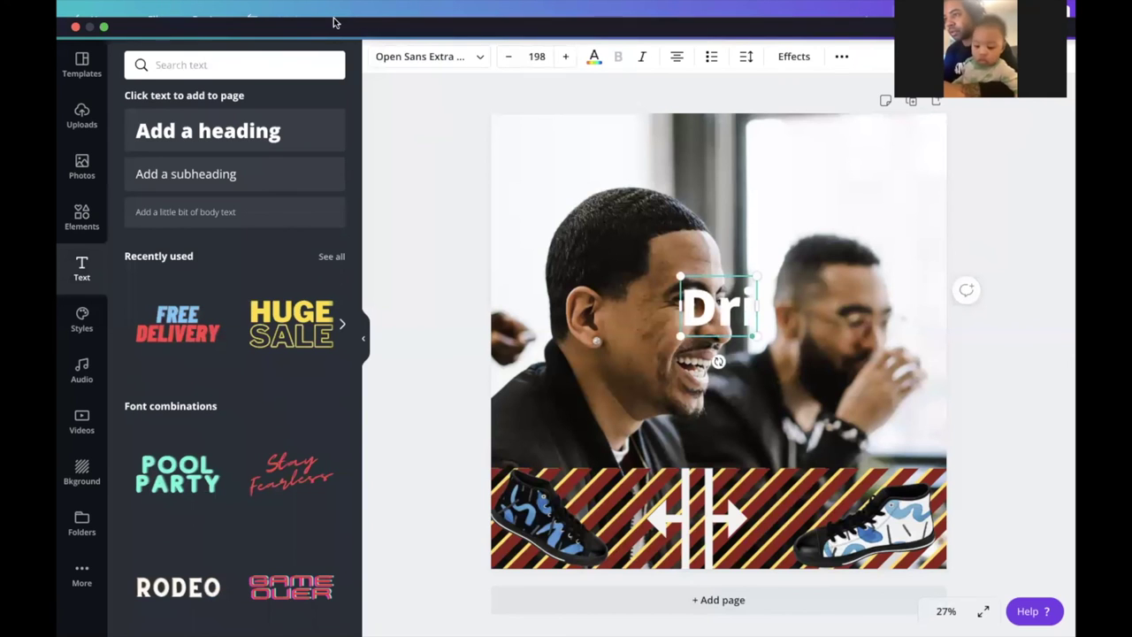
pyautogui.write('p')
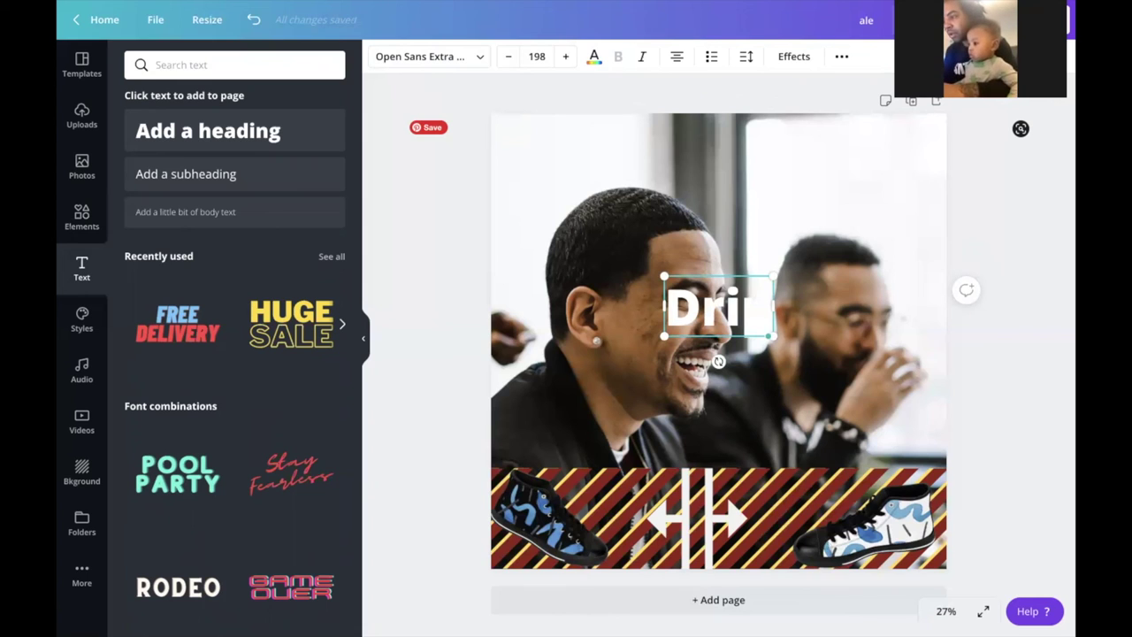
pyautogui.hotkey('ctrl', 'a')
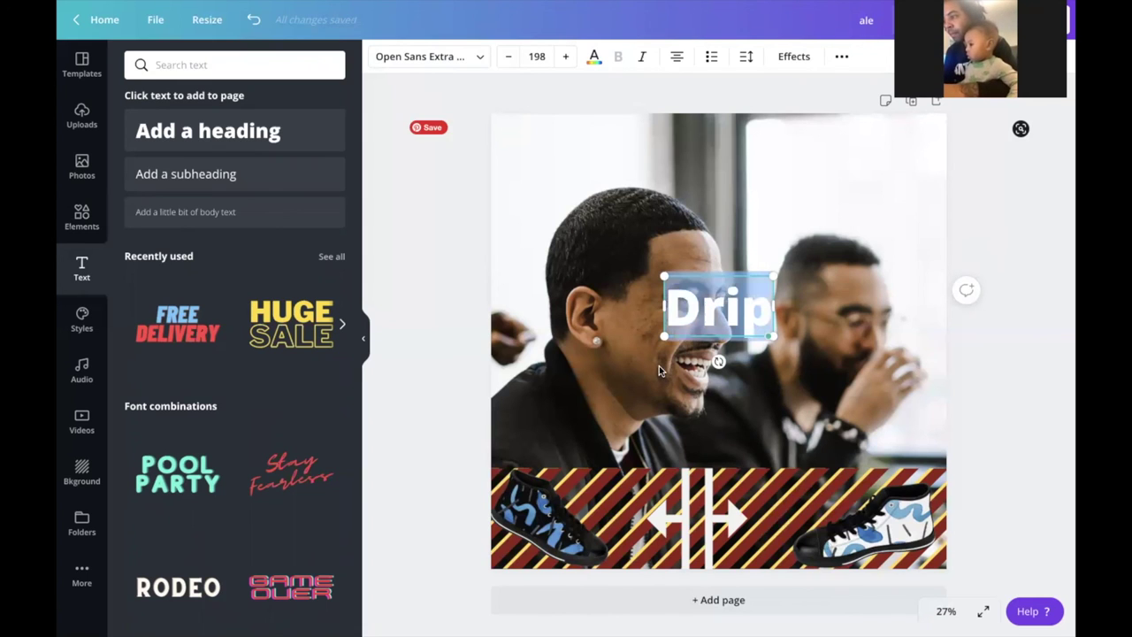
pyautogui.click(440, 309)
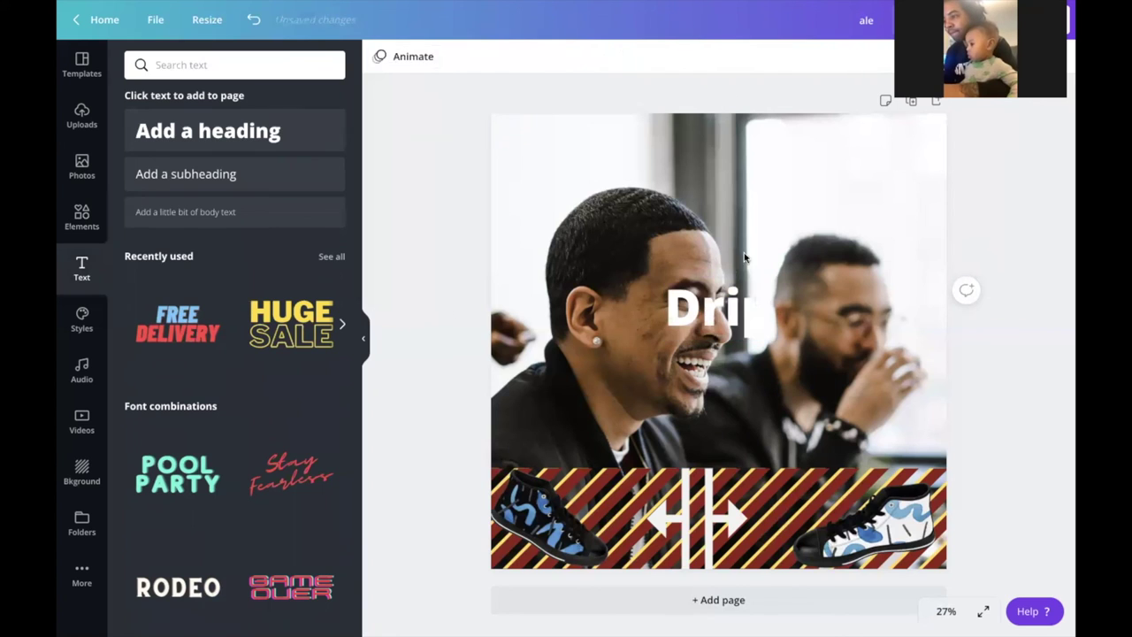
# Step: Shrink the "Drip" heading to about size 136 and place it just above the black sneaker on the banner's upper edge
pyautogui.click(719, 311)
pyautogui.moveTo(720, 311); pyautogui.dragTo(587, 527)
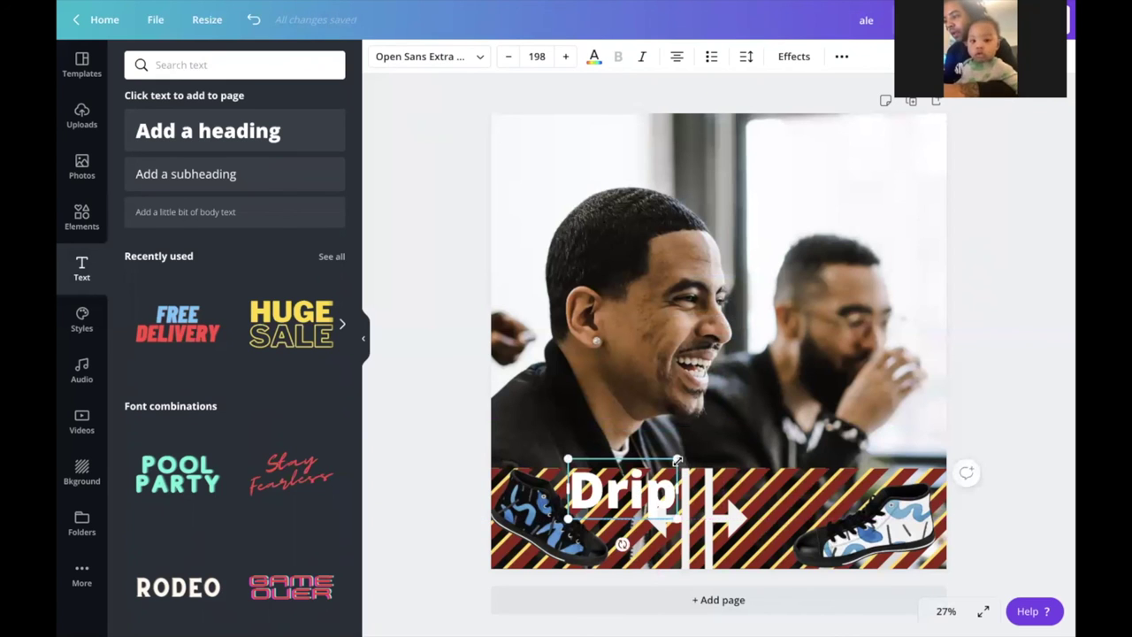
pyautogui.moveTo(677, 515); pyautogui.dragTo(652, 518)
pyautogui.moveTo(625, 477); pyautogui.dragTo(577, 546)
pyautogui.moveTo(595, 458); pyautogui.dragTo(561, 447)
pyautogui.click(393, 412)
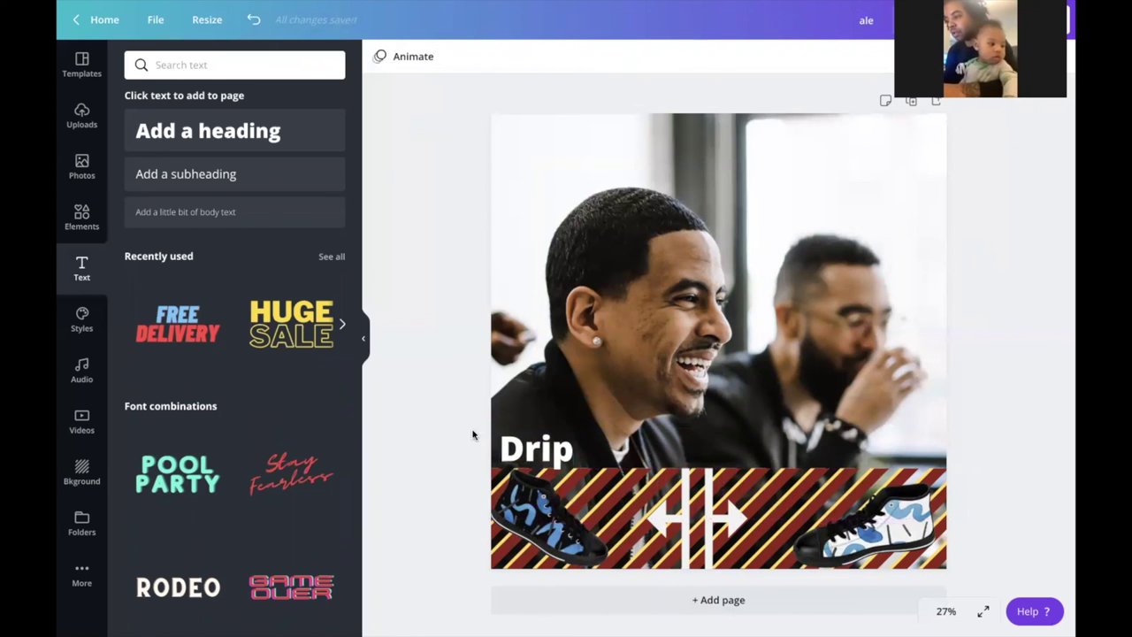
# Step: Extend the heading to read "Drip Vangogh" and widen its text box so it fits on one line
pyautogui.click(571, 452)
pyautogui.click(570, 450)
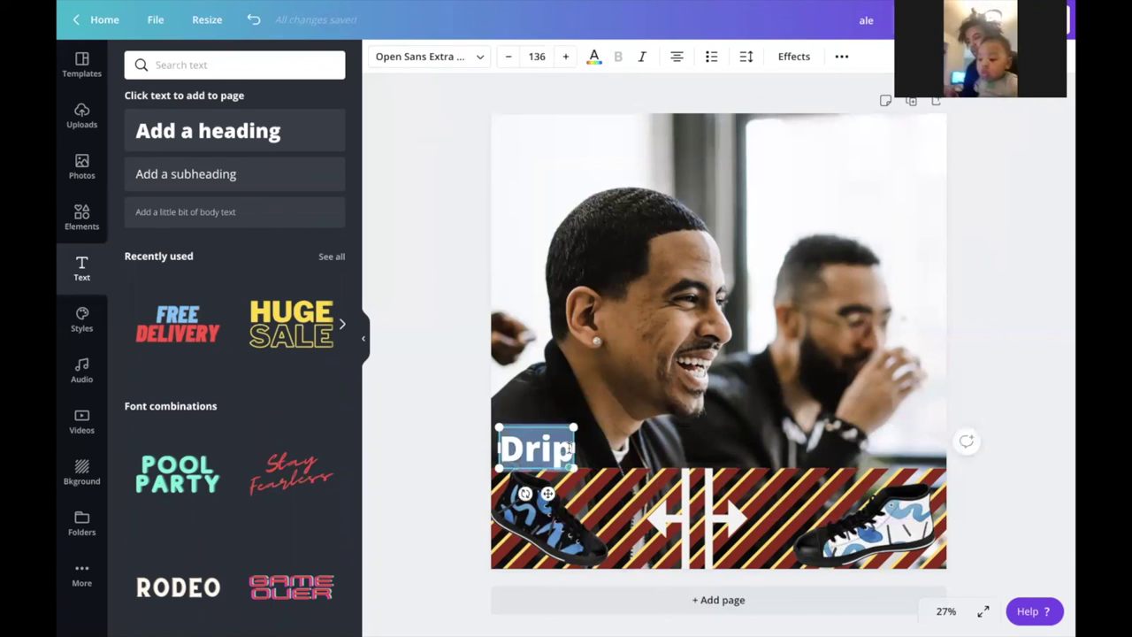
pyautogui.click(570, 449)
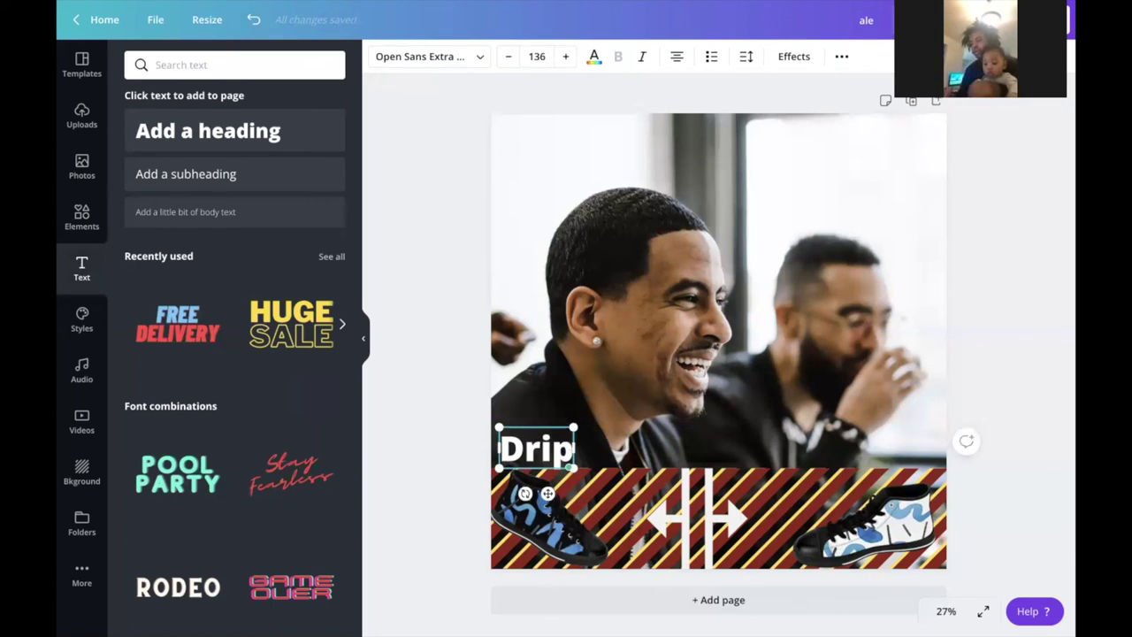
pyautogui.press('Return')
pyautogui.write('Va')
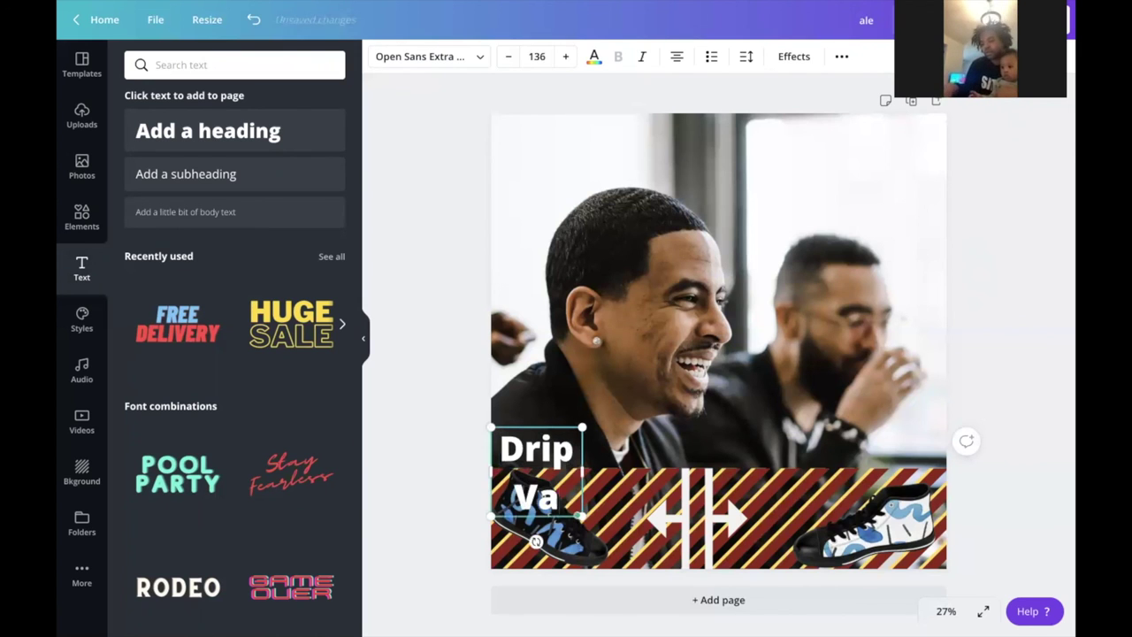
pyautogui.write('ngogh')
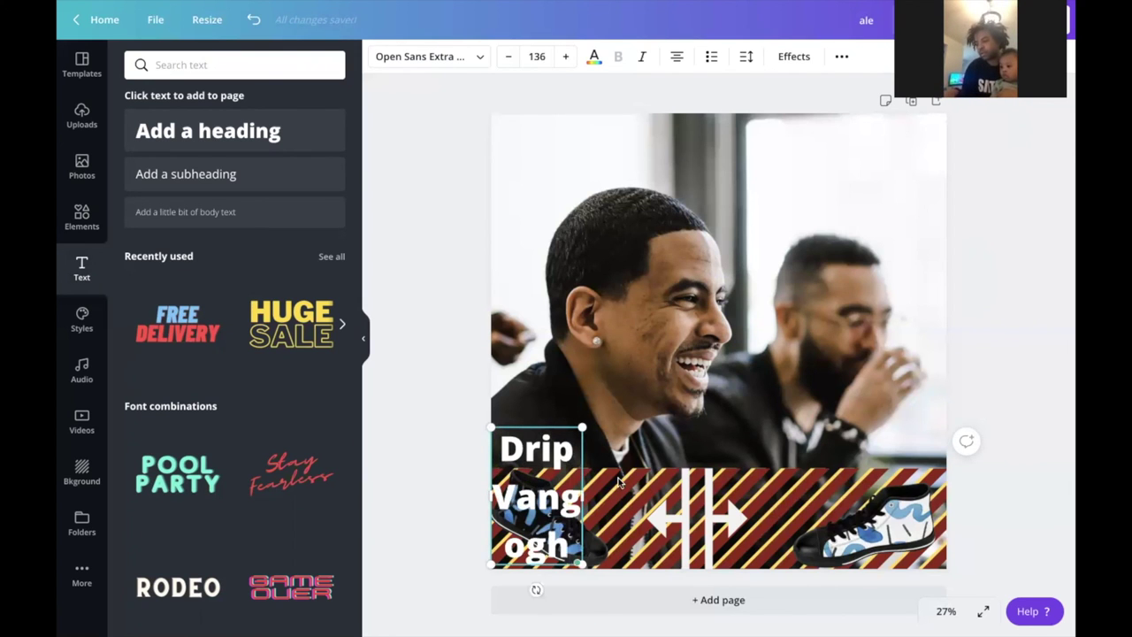
pyautogui.moveTo(582, 495); pyautogui.dragTo(802, 485)
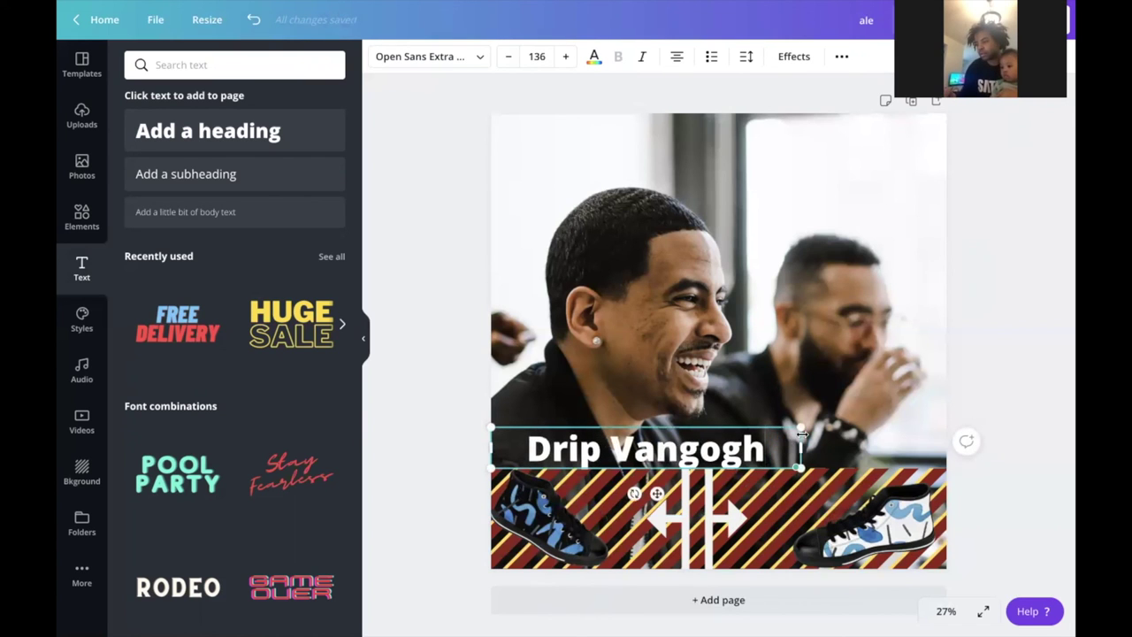
# Step: Shrink the heading to about size 50.9, append ".com" and widen its box so "Drip Vangogh.com" fits on one line
pyautogui.moveTo(801, 429); pyautogui.dragTo(602, 470)
pyautogui.click(442, 437)
pyautogui.click(576, 462)
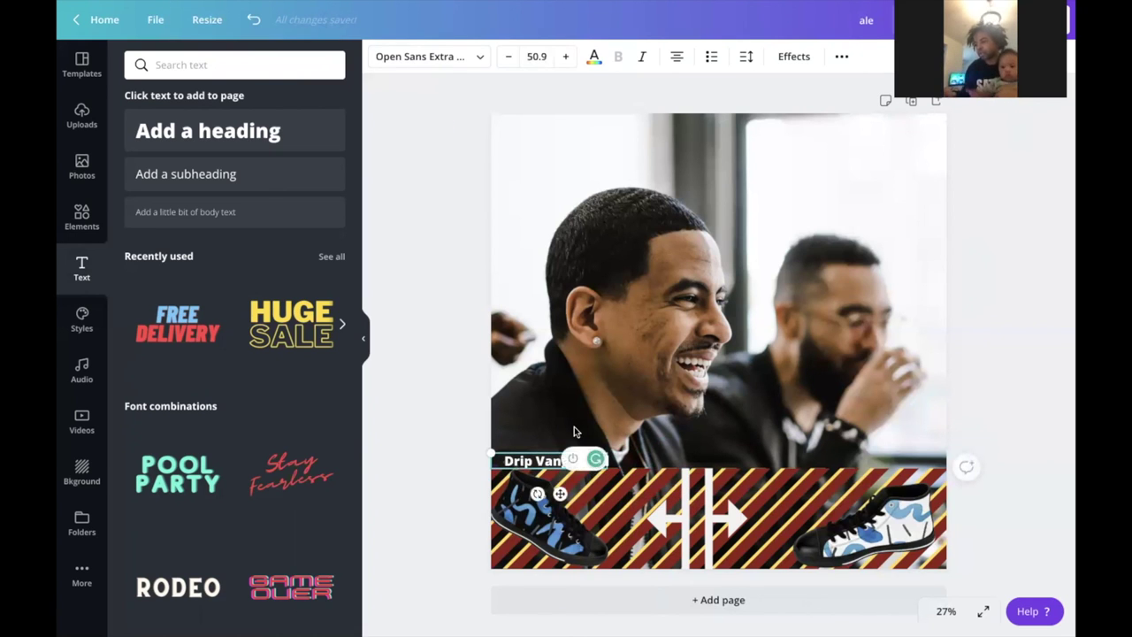
pyautogui.write('.com')
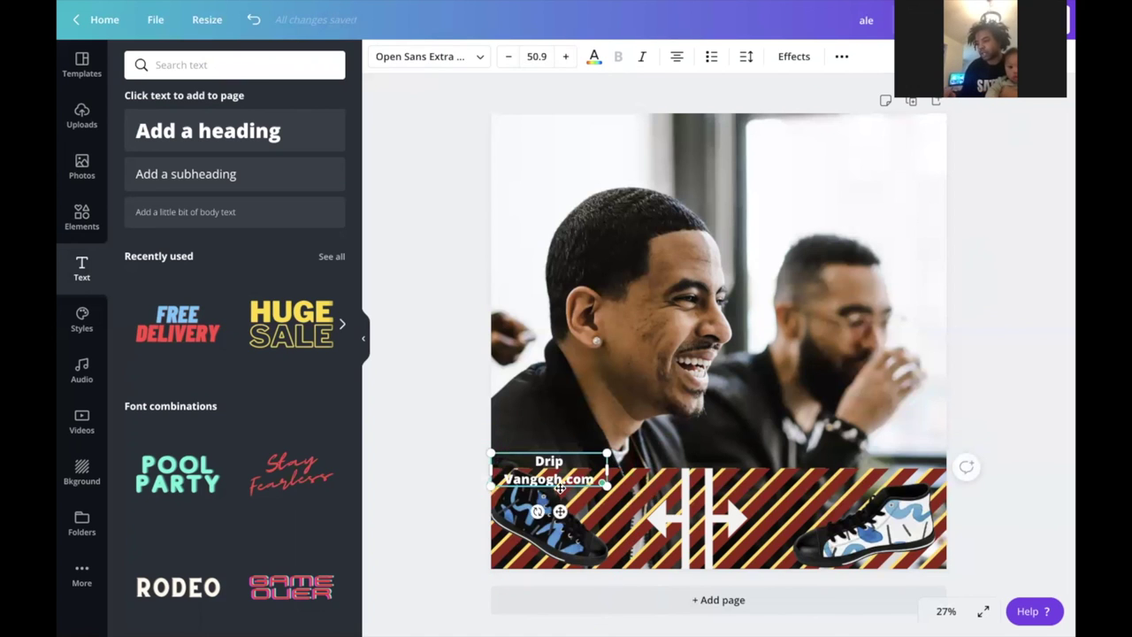
pyautogui.moveTo(607, 470); pyautogui.dragTo(643, 453)
pyautogui.click(440, 448)
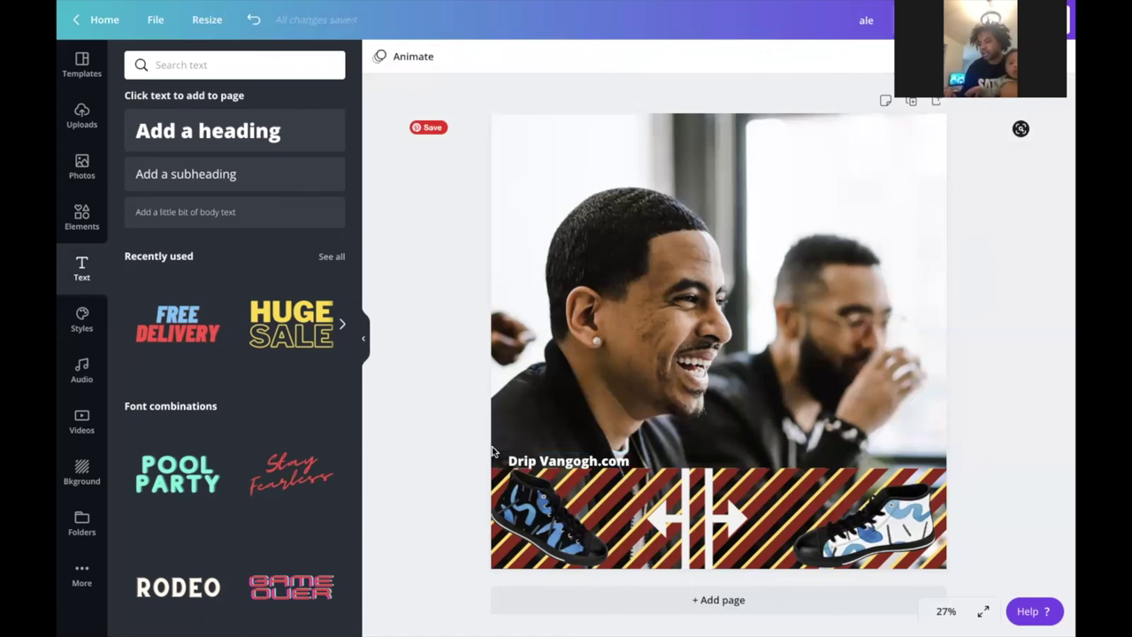
# Step: Shift the "Drip Vangogh.com" text toward the photo's left edge, resting just above the banner
pyautogui.click(538, 462)
pyautogui.moveTo(538, 462); pyautogui.dragTo(523, 461)
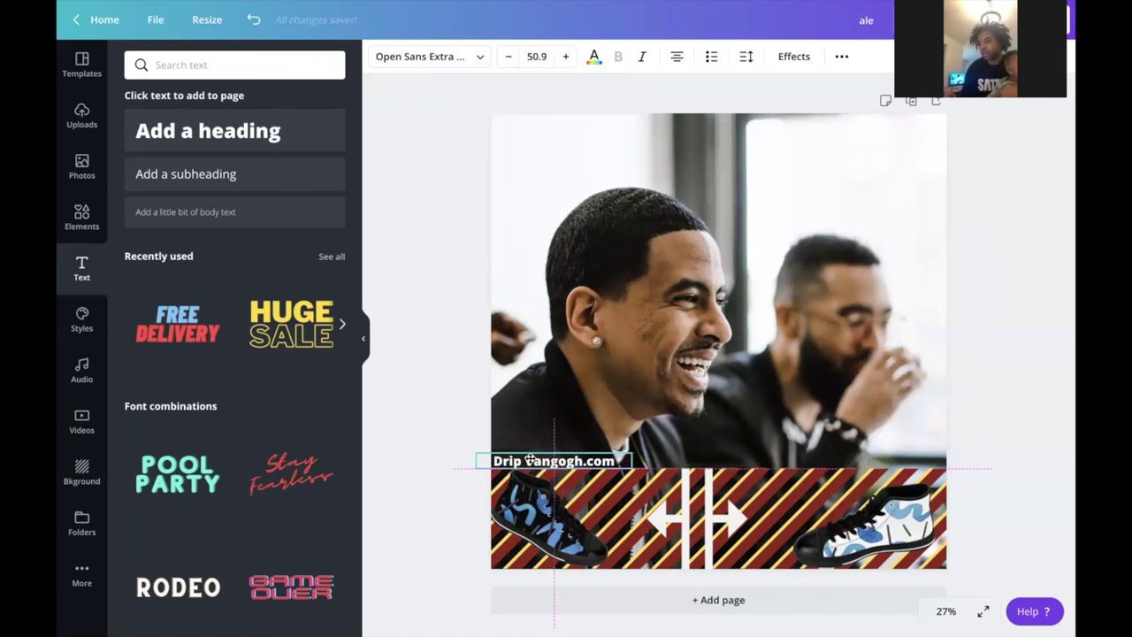
pyautogui.click(428, 449)
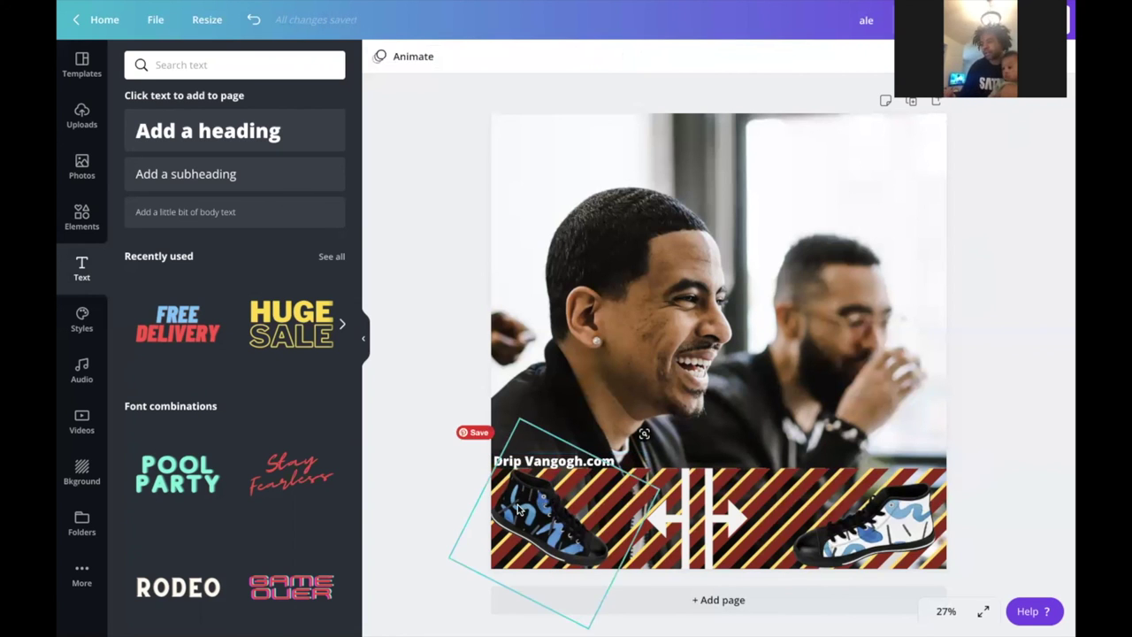
# Step: Delete the white split arrow graphic from the middle of the banner
pyautogui.click(712, 536)
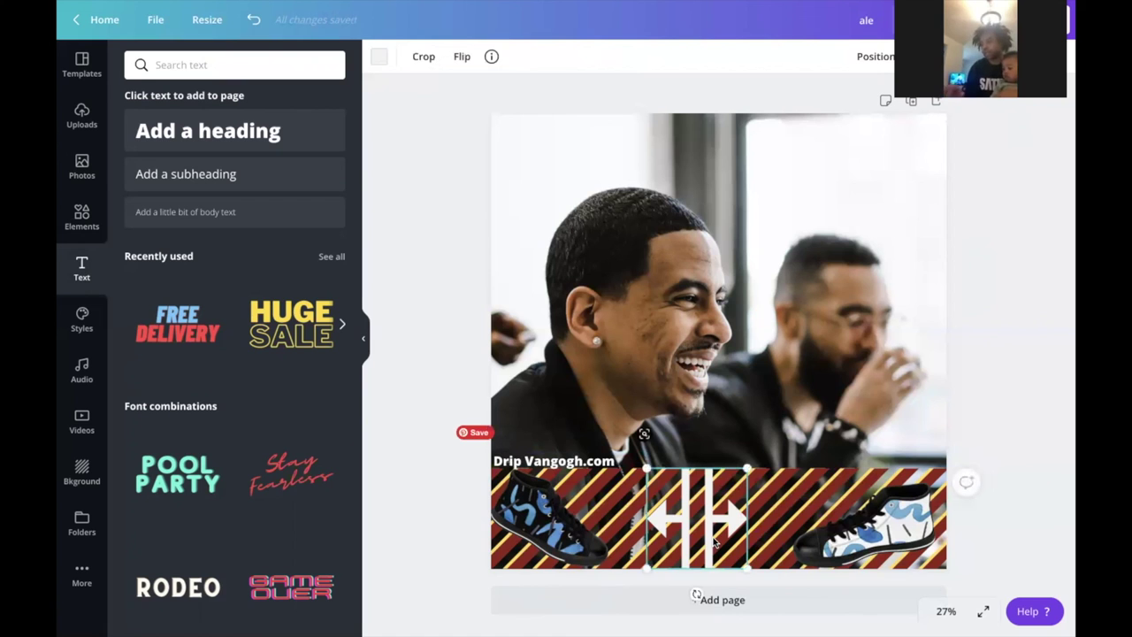
pyautogui.press('Delete')
pyautogui.scroll(-5, 284, 478)
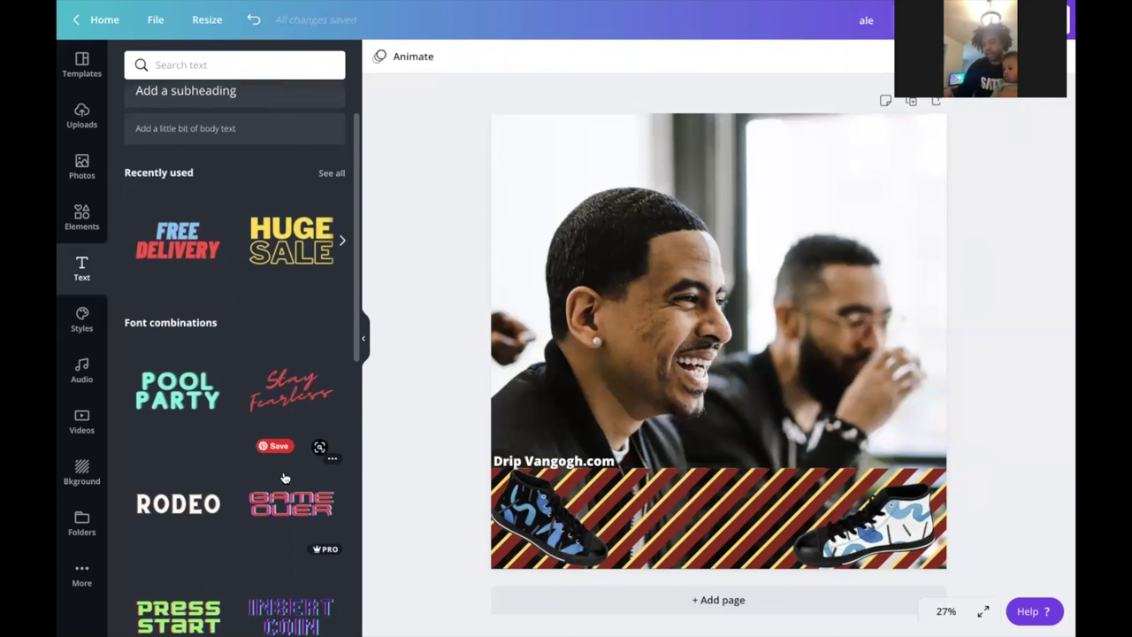
# Step: Add the "Free Delivery" font combination and place it in the middle of the striped banner, between the two sneakers
pyautogui.scroll(5, 283, 477)
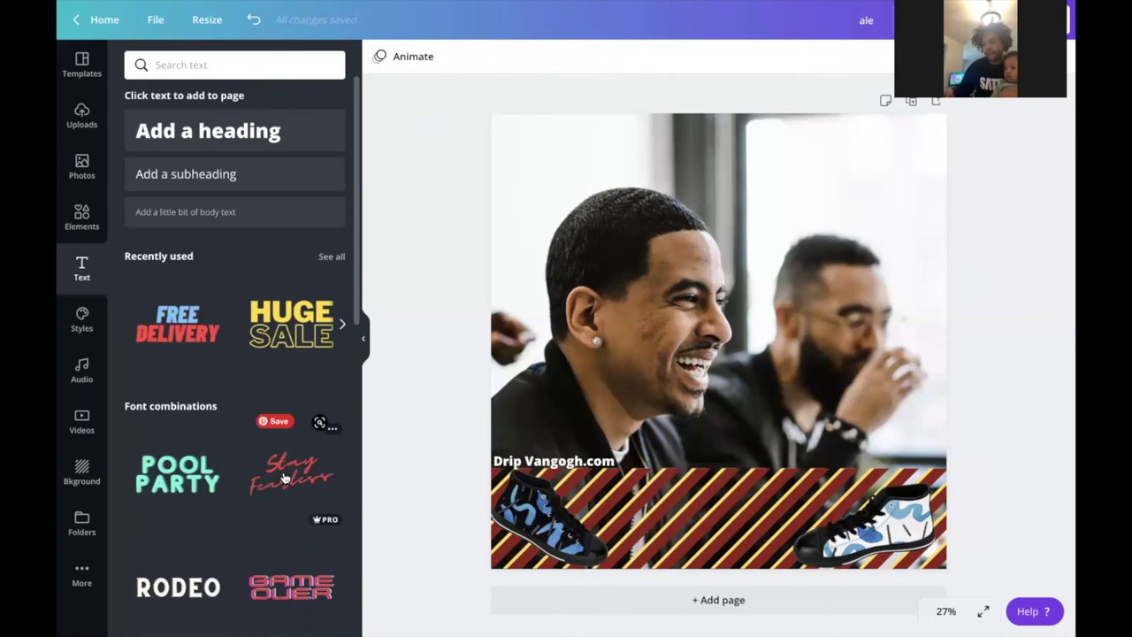
pyautogui.click(188, 325)
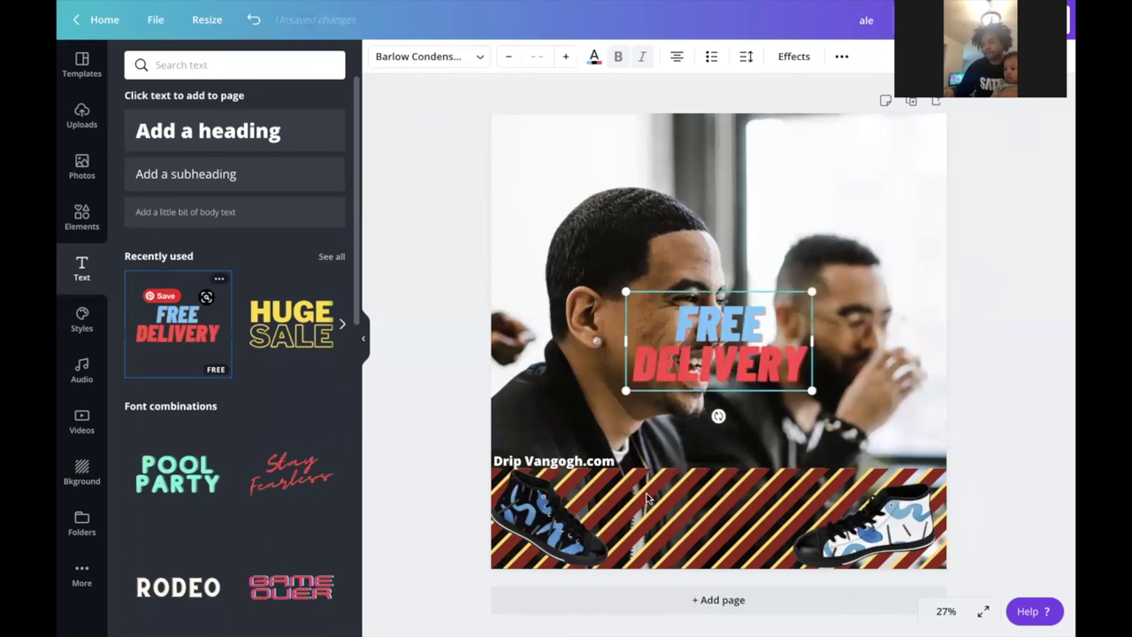
pyautogui.moveTo(719, 354); pyautogui.dragTo(706, 531)
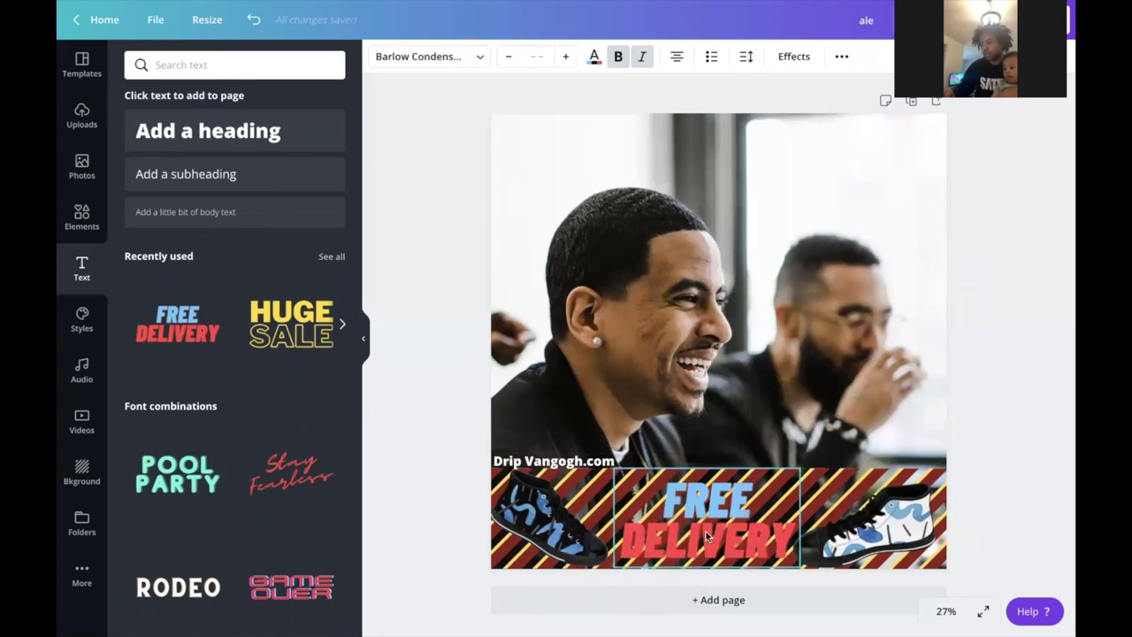
# Step: Recolor the word "DELIVERY" on the banner to white
pyautogui.click(592, 57)
pyautogui.click(333, 198)
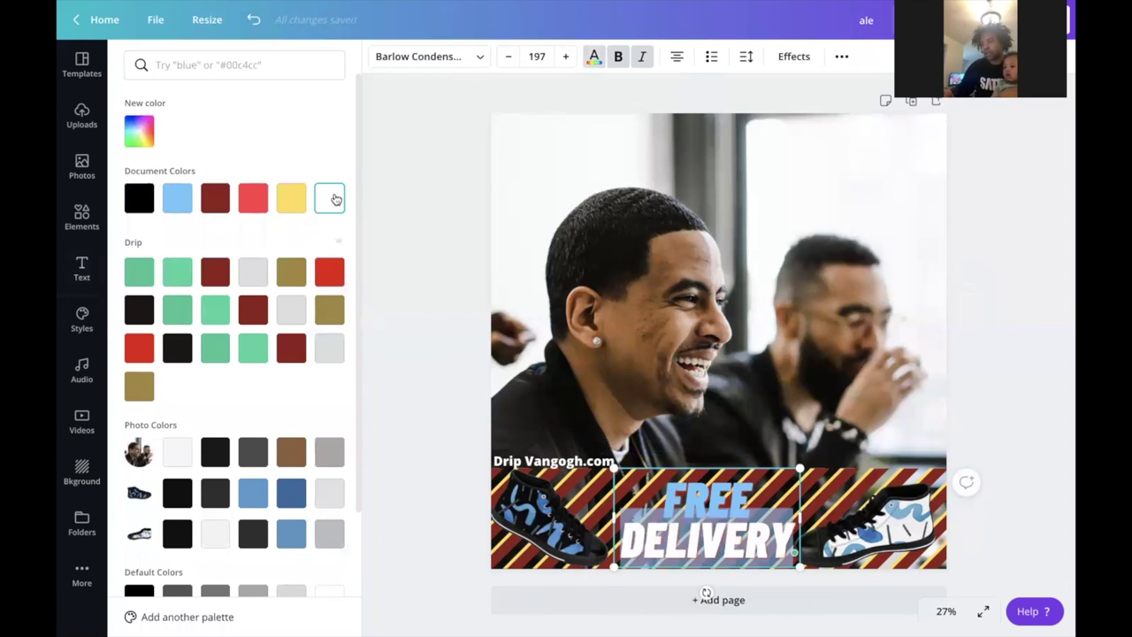
pyautogui.press('Escape')
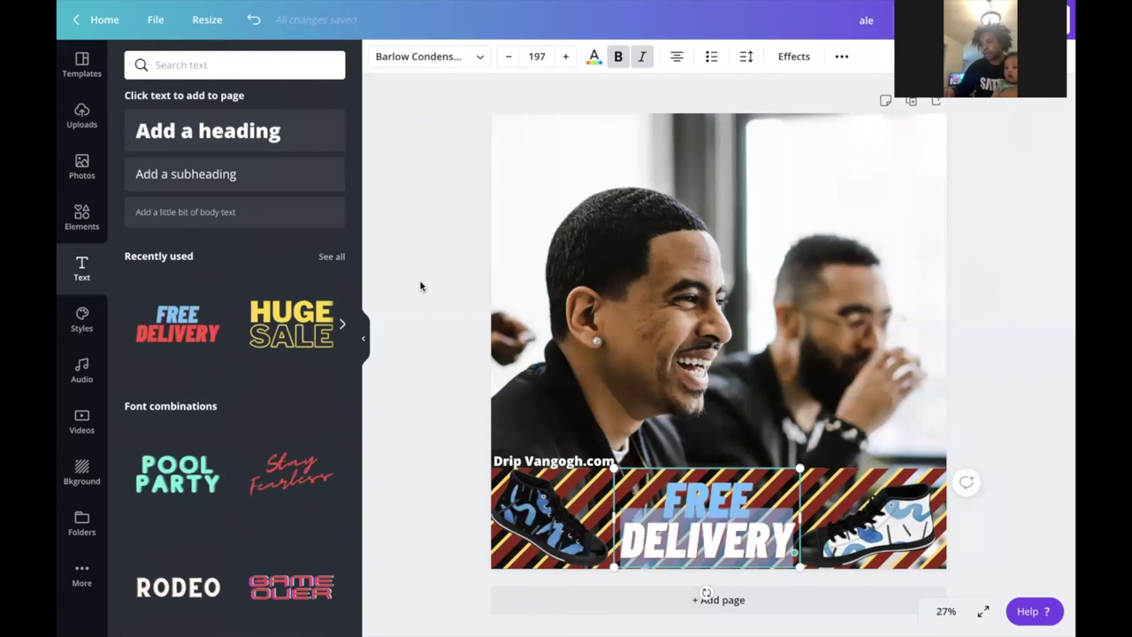
pyautogui.click(708, 492)
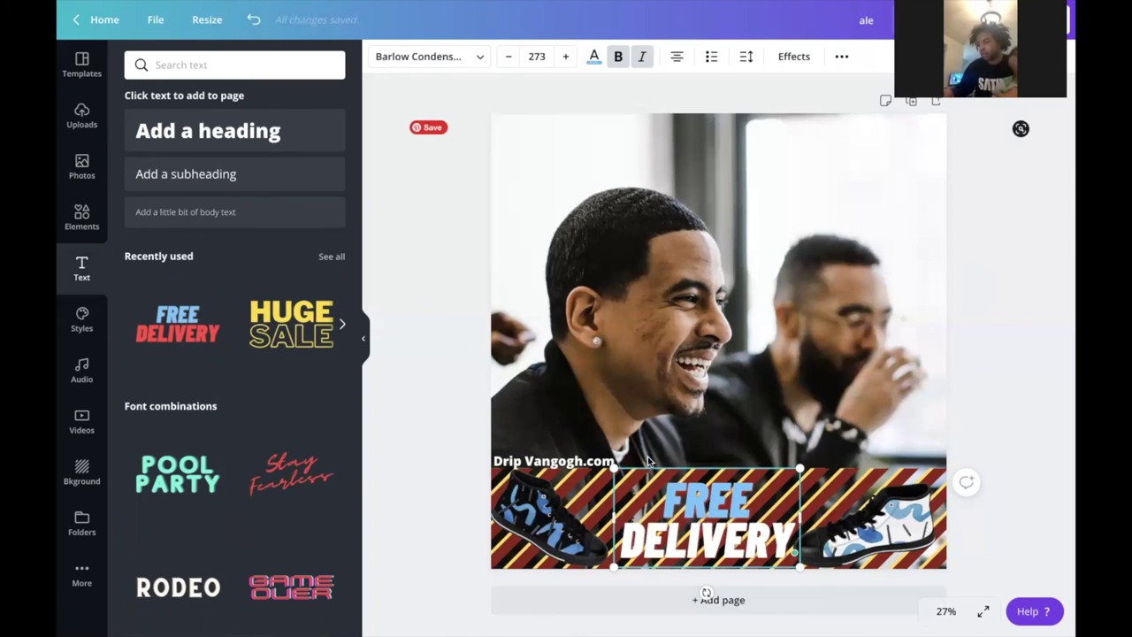
pyautogui.doubleClick(684, 498)
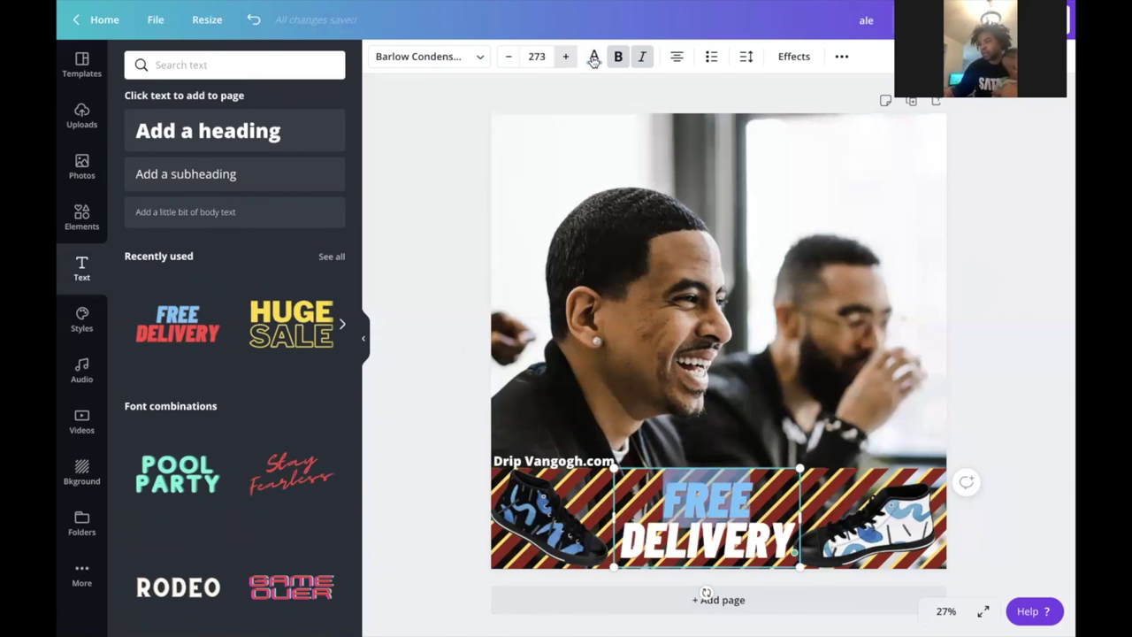
pyautogui.click(480, 61)
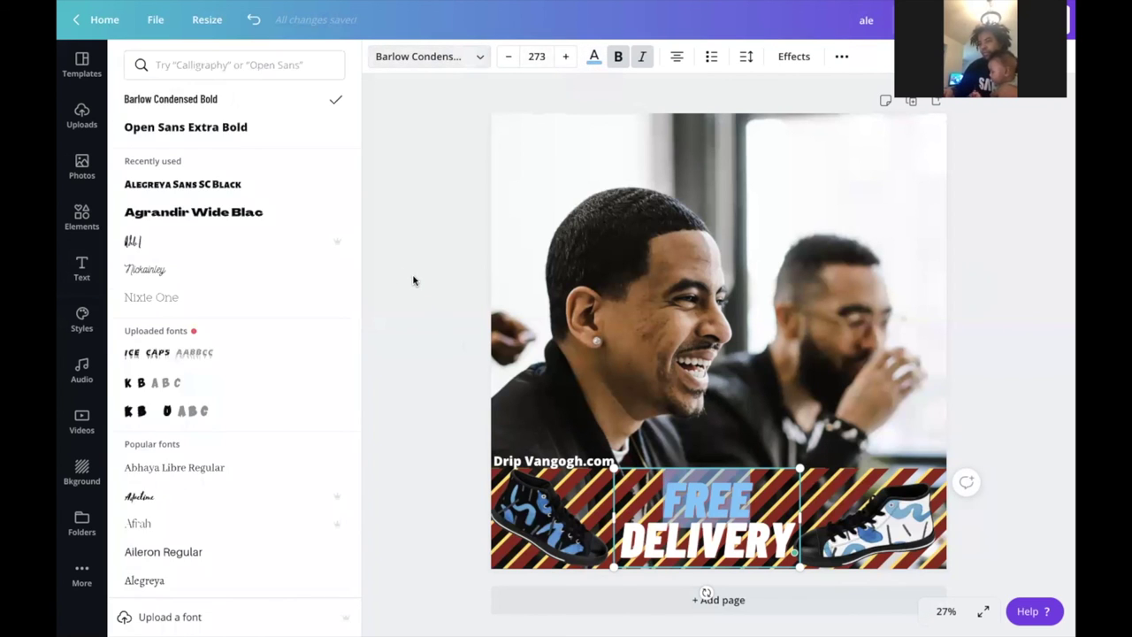
pyautogui.press('Escape')
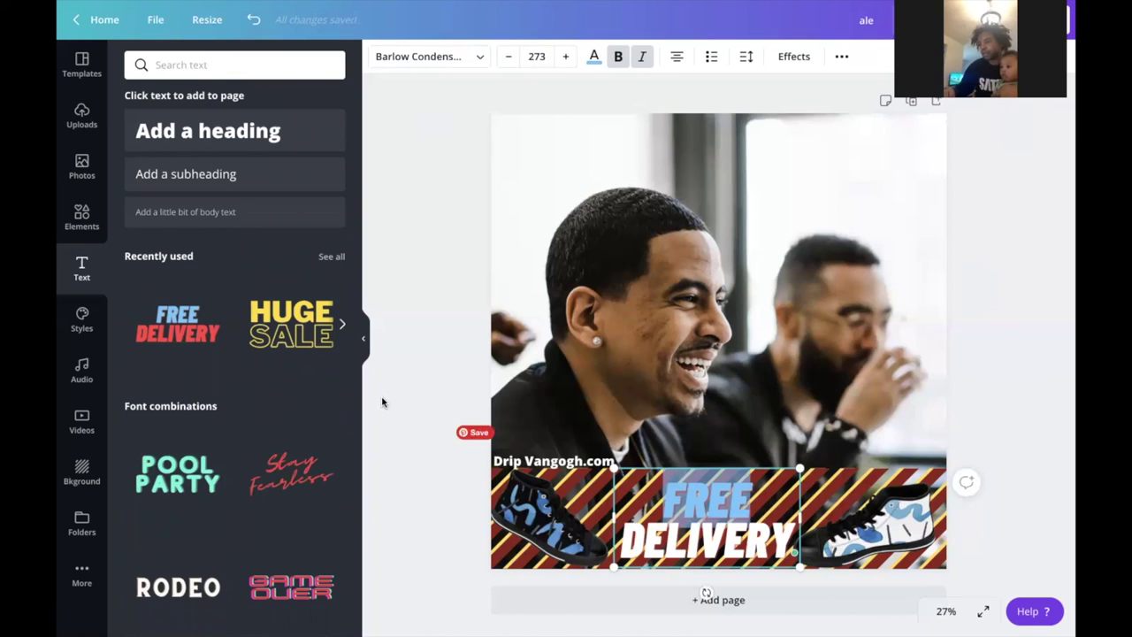
pyautogui.click(1046, 404)
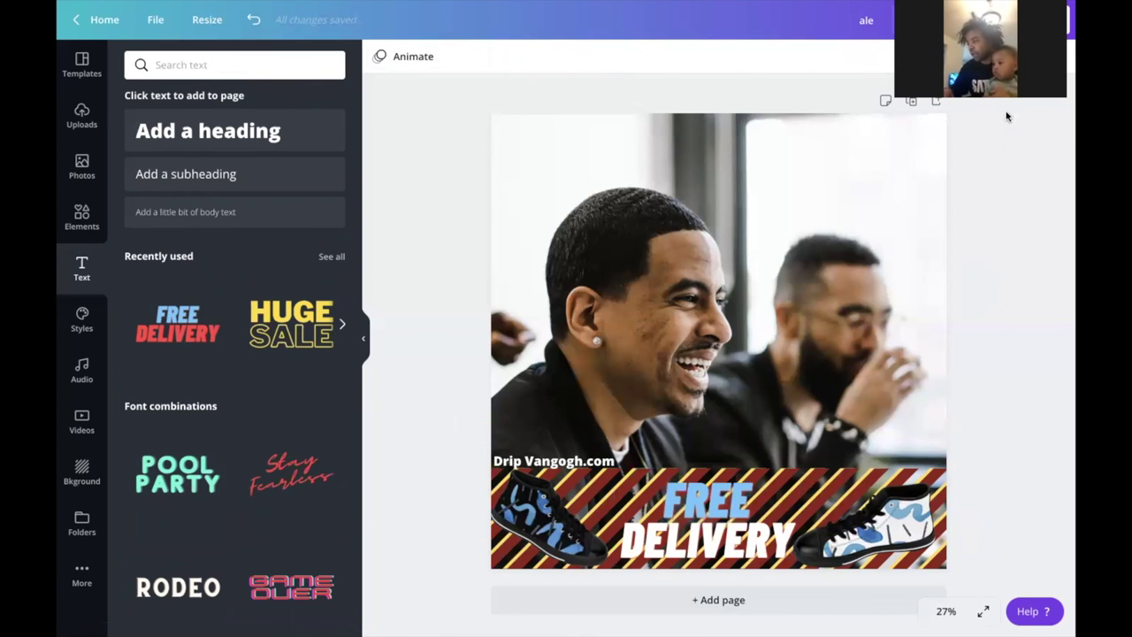